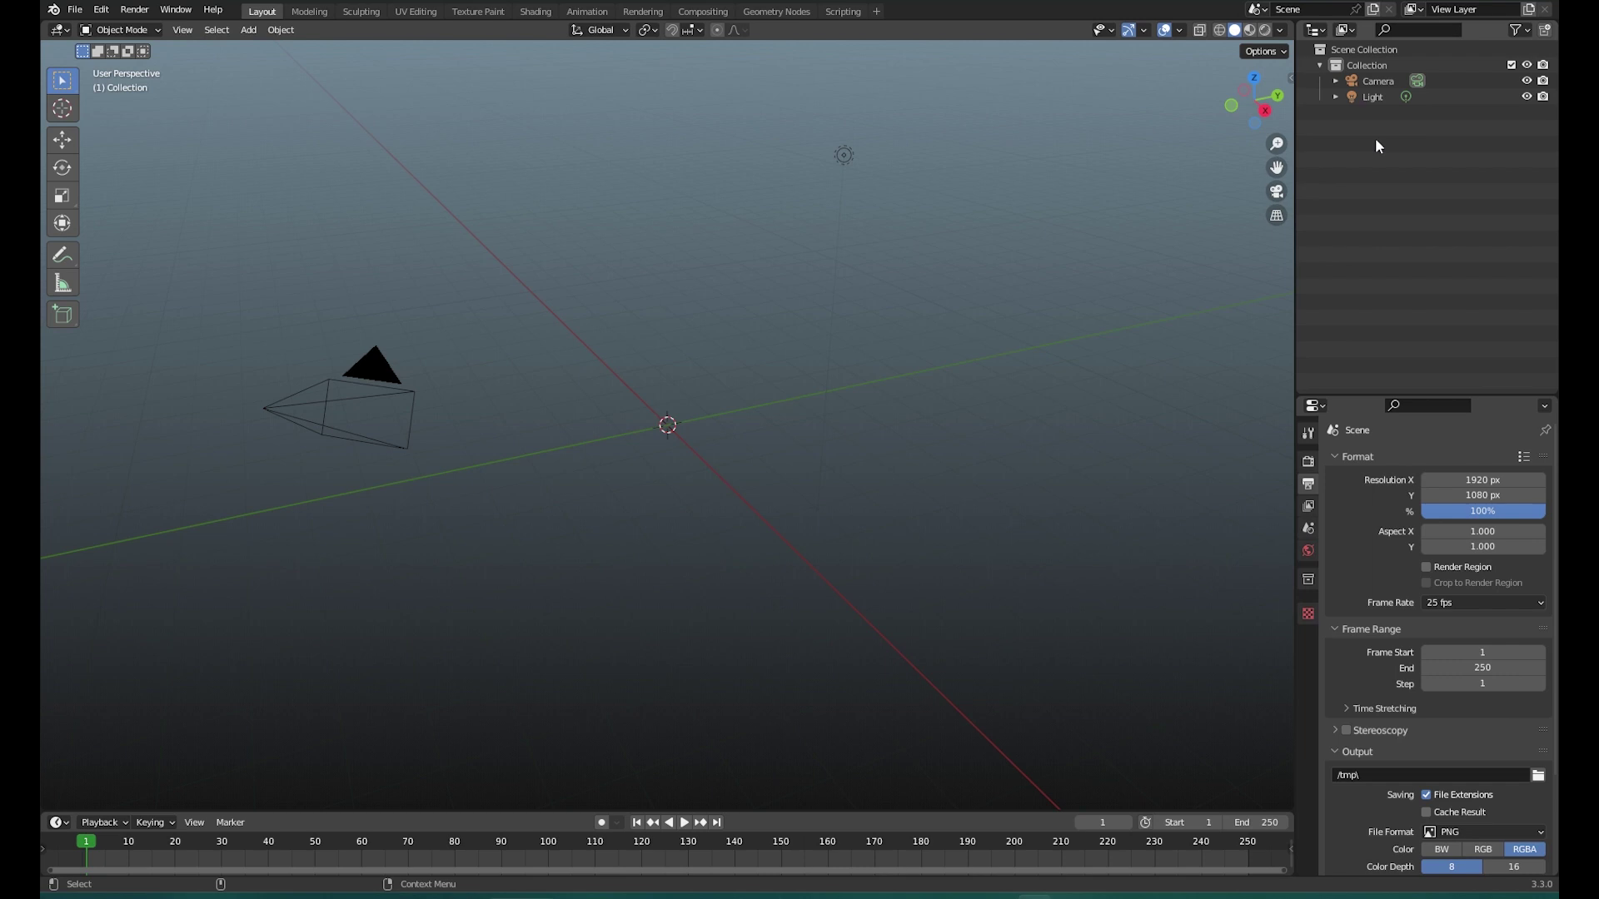
# - Add a new, empty scene with default settings to the file
pyautogui.click(1363, 50)
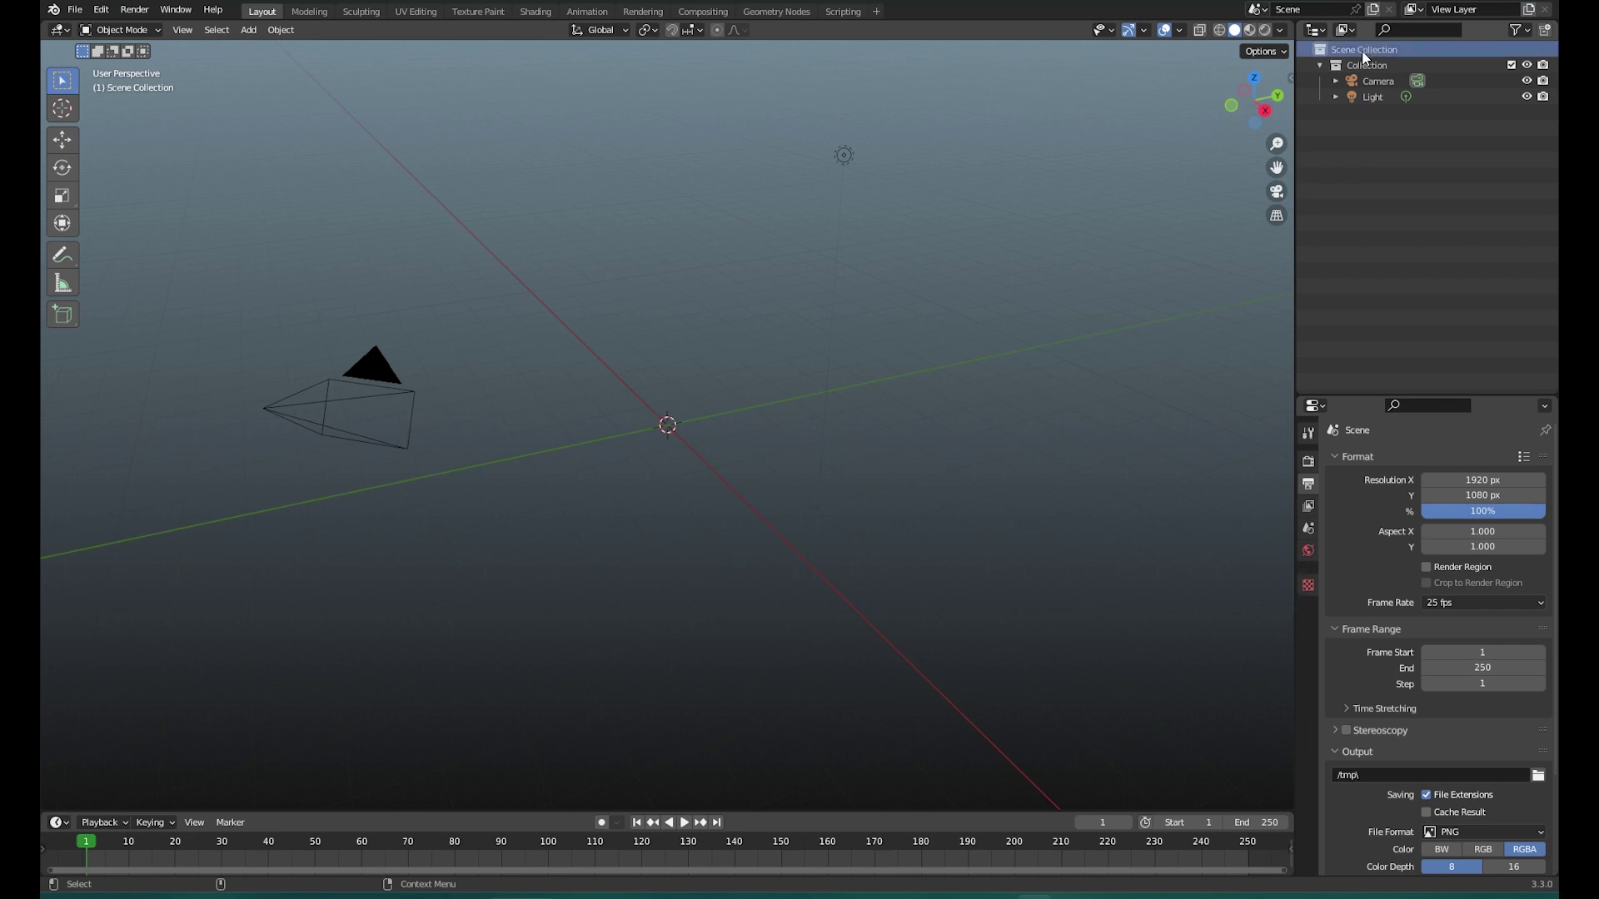
pyautogui.click(1260, 10)
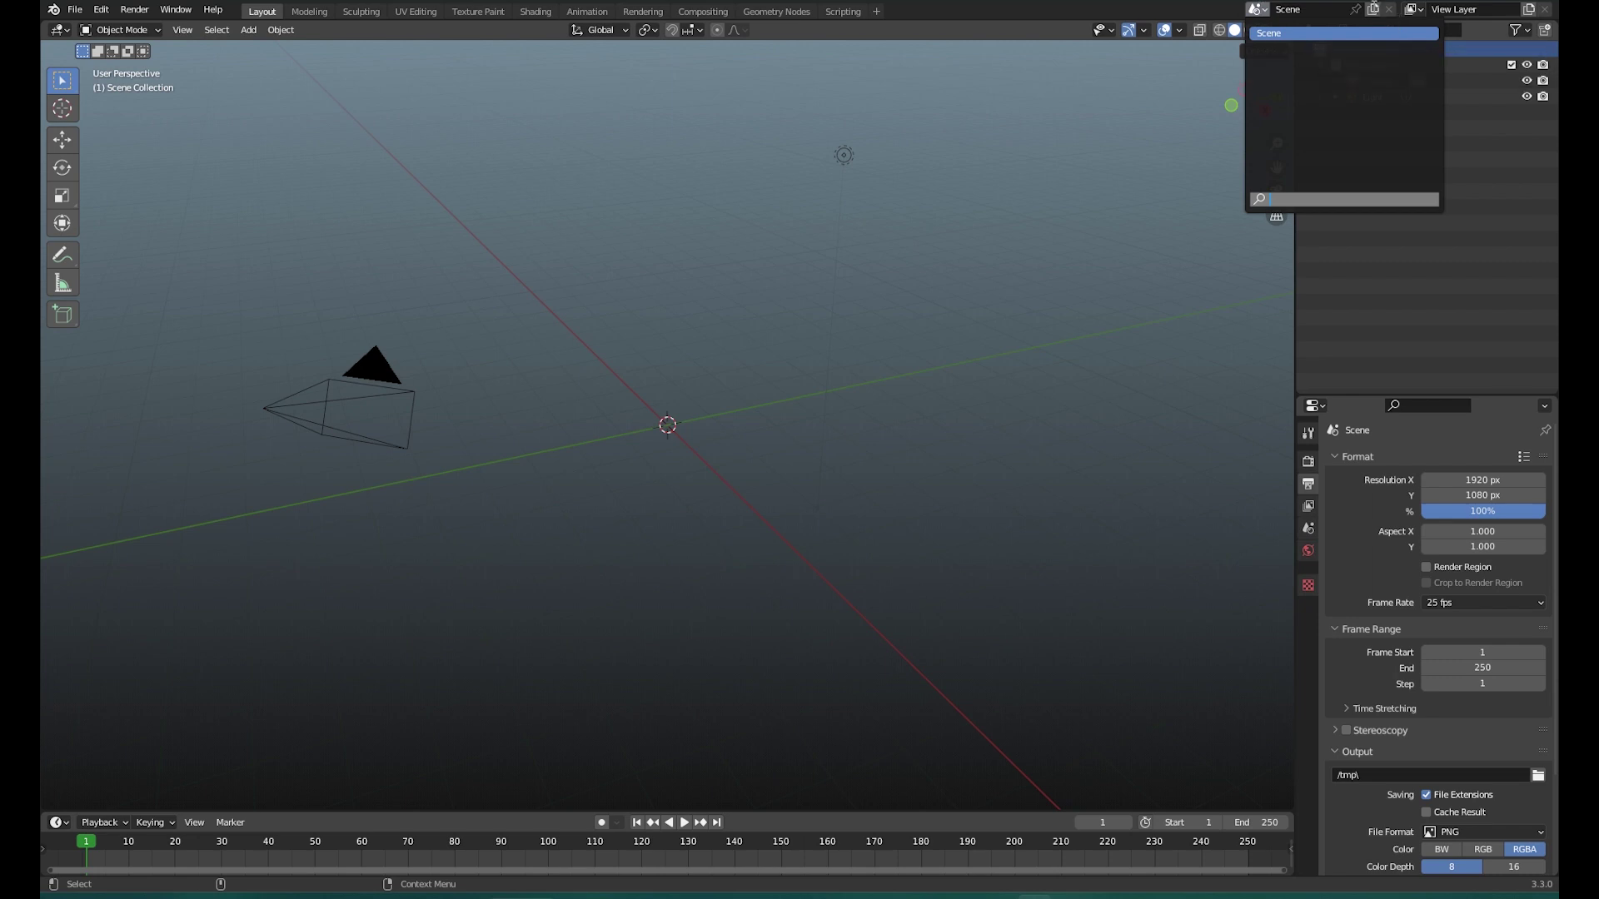
pyautogui.click(1372, 10)
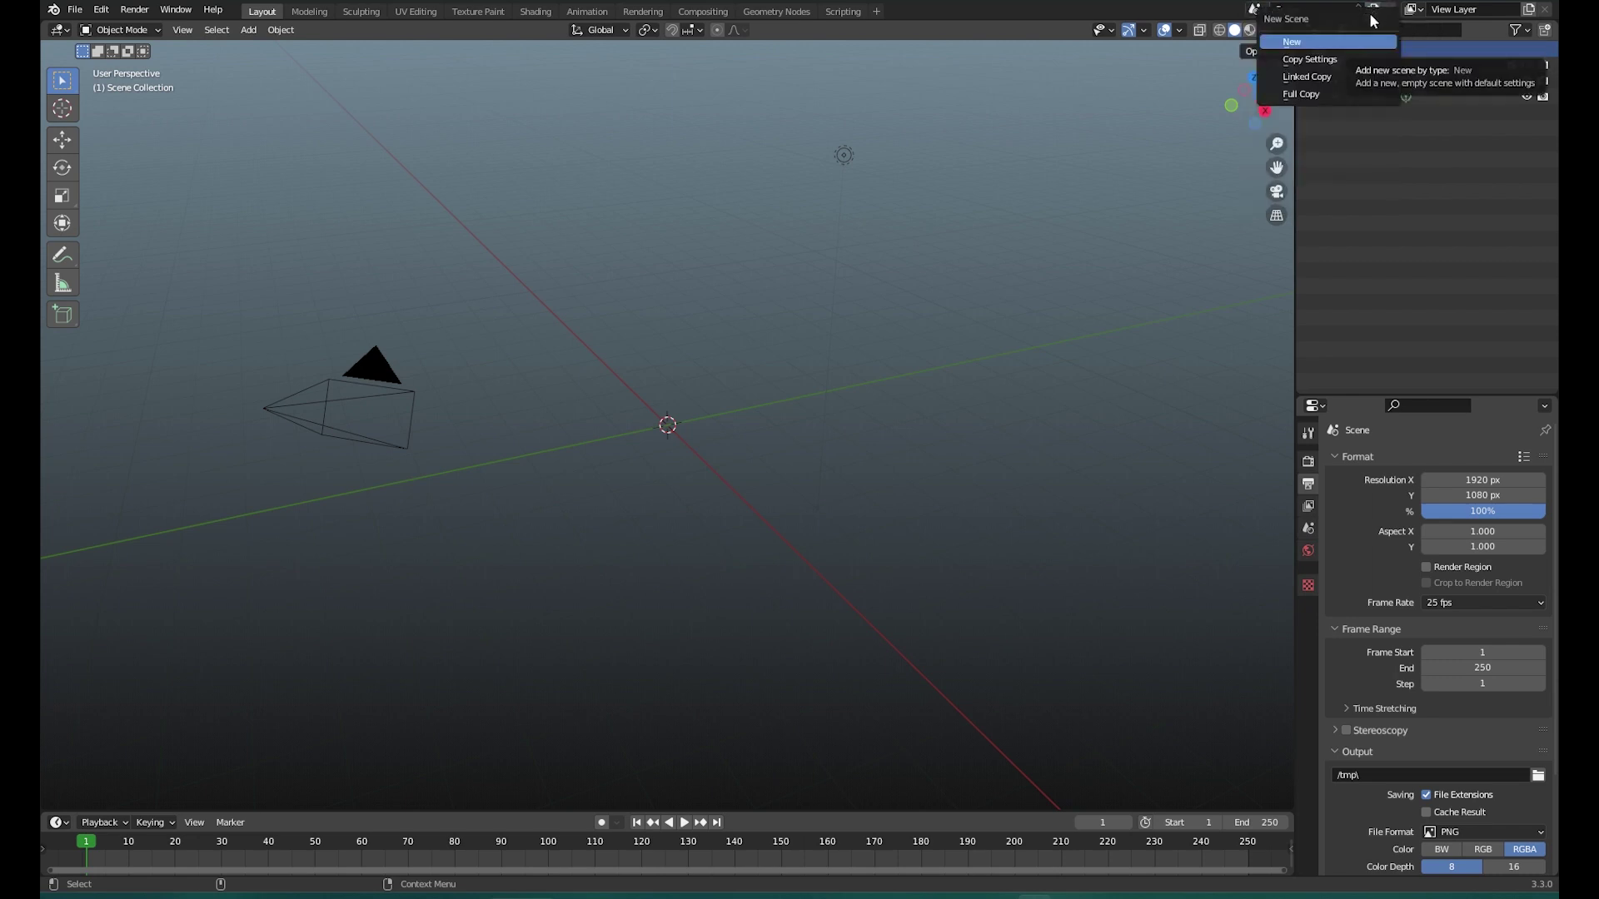
pyautogui.click(1351, 39)
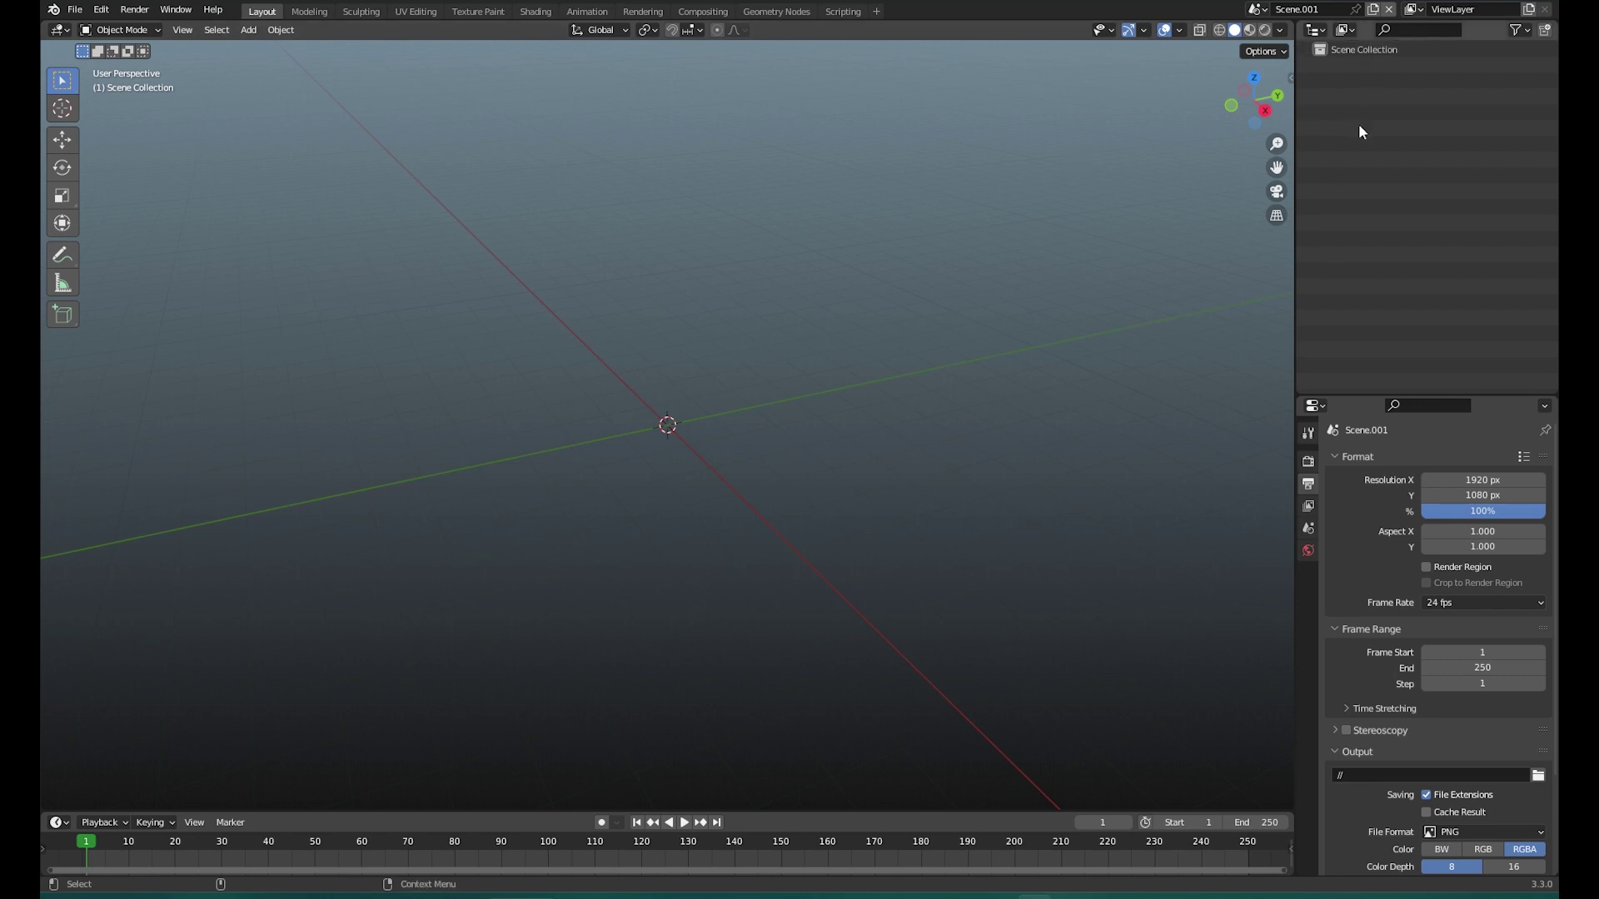
# - Switch to the original scene and back to Scene.001, and delete Scene.001
pyautogui.click(1256, 10)
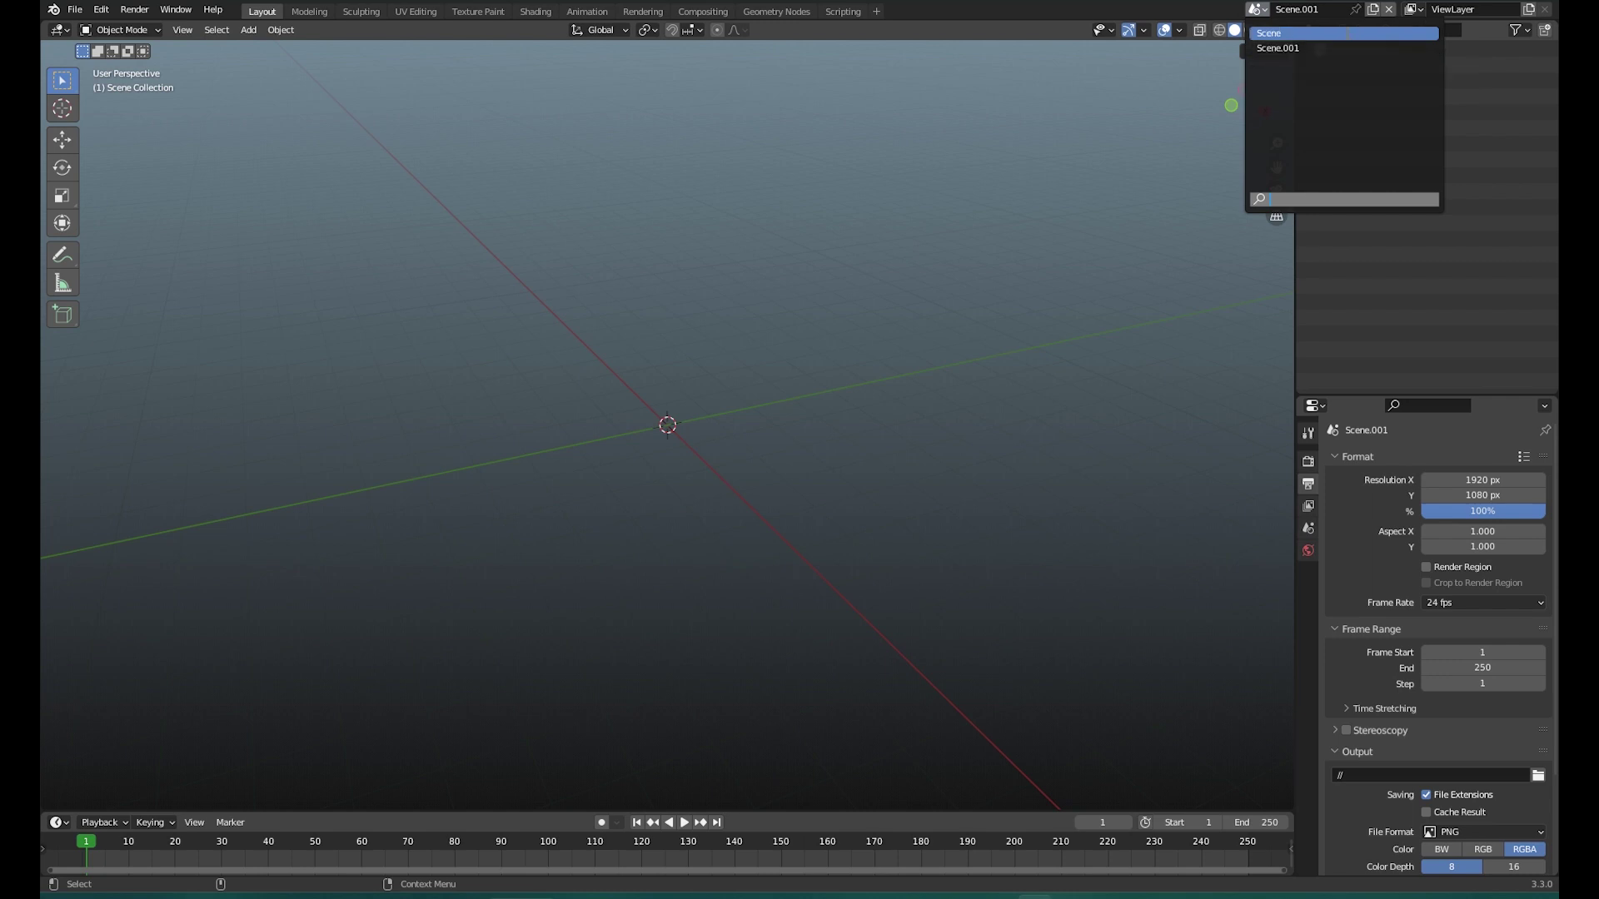
pyautogui.click(1274, 33)
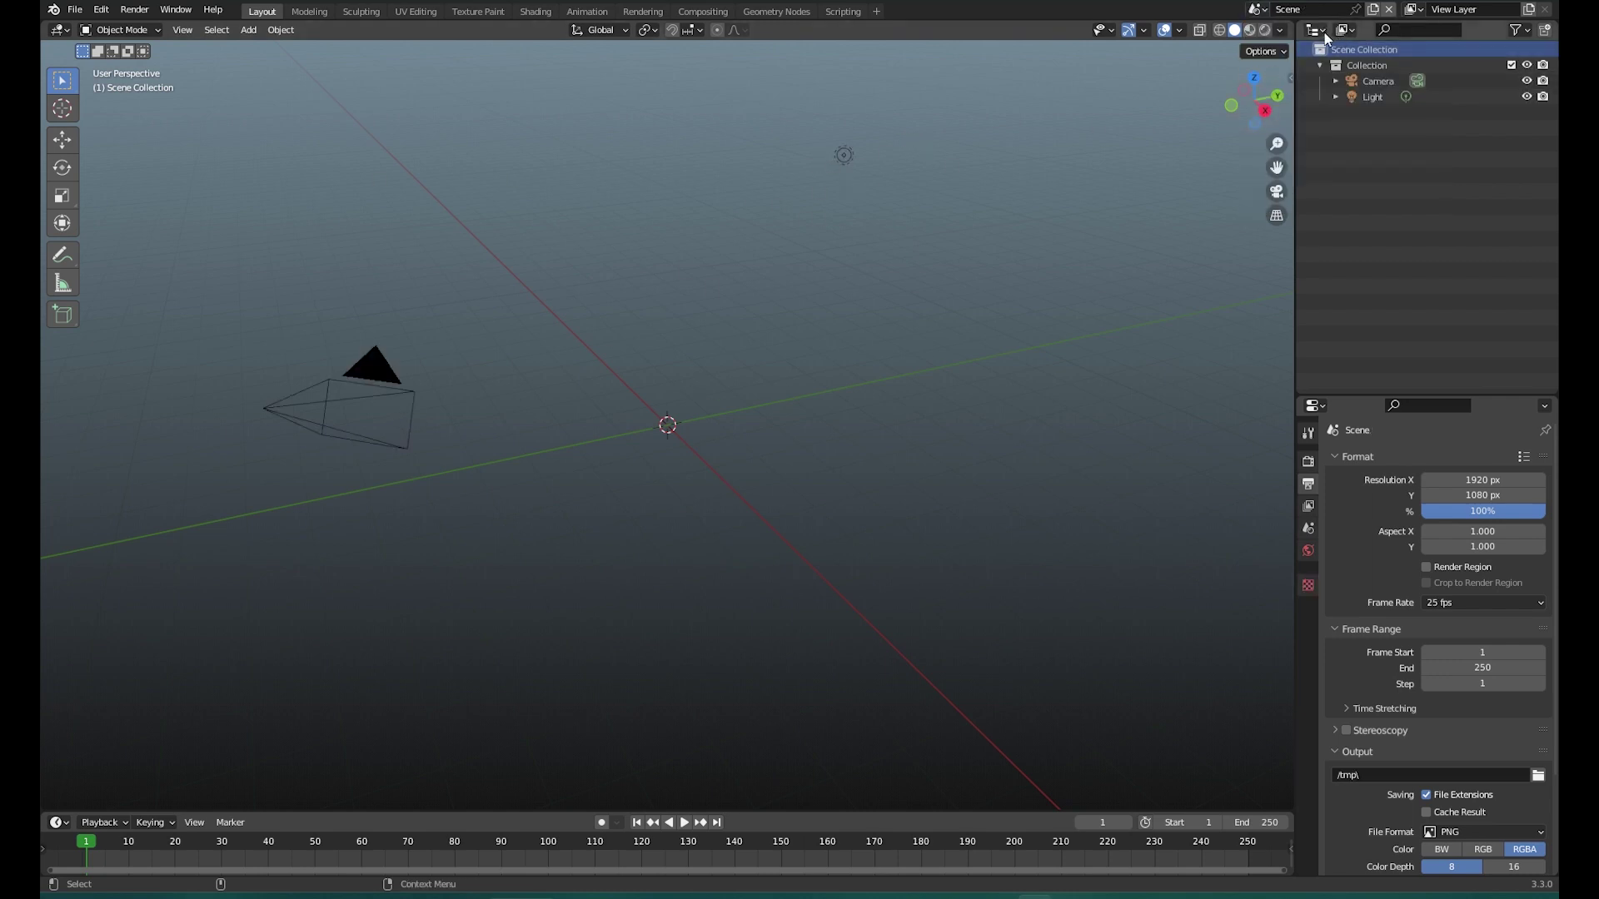
pyautogui.click(1256, 9)
pyautogui.click(1269, 53)
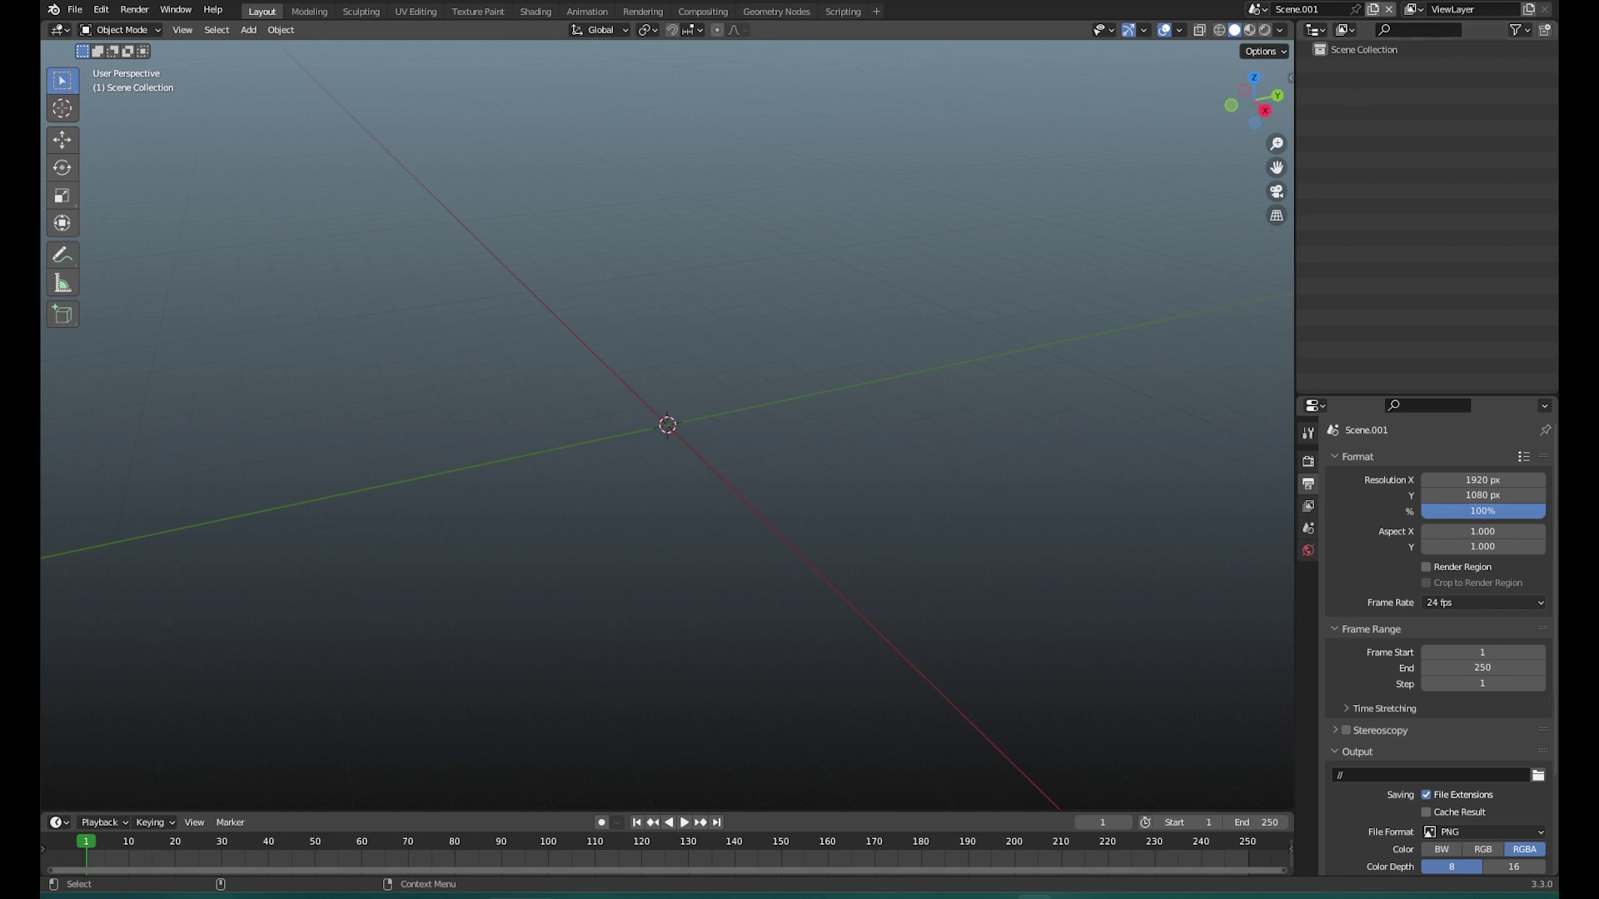
pyautogui.click(1389, 10)
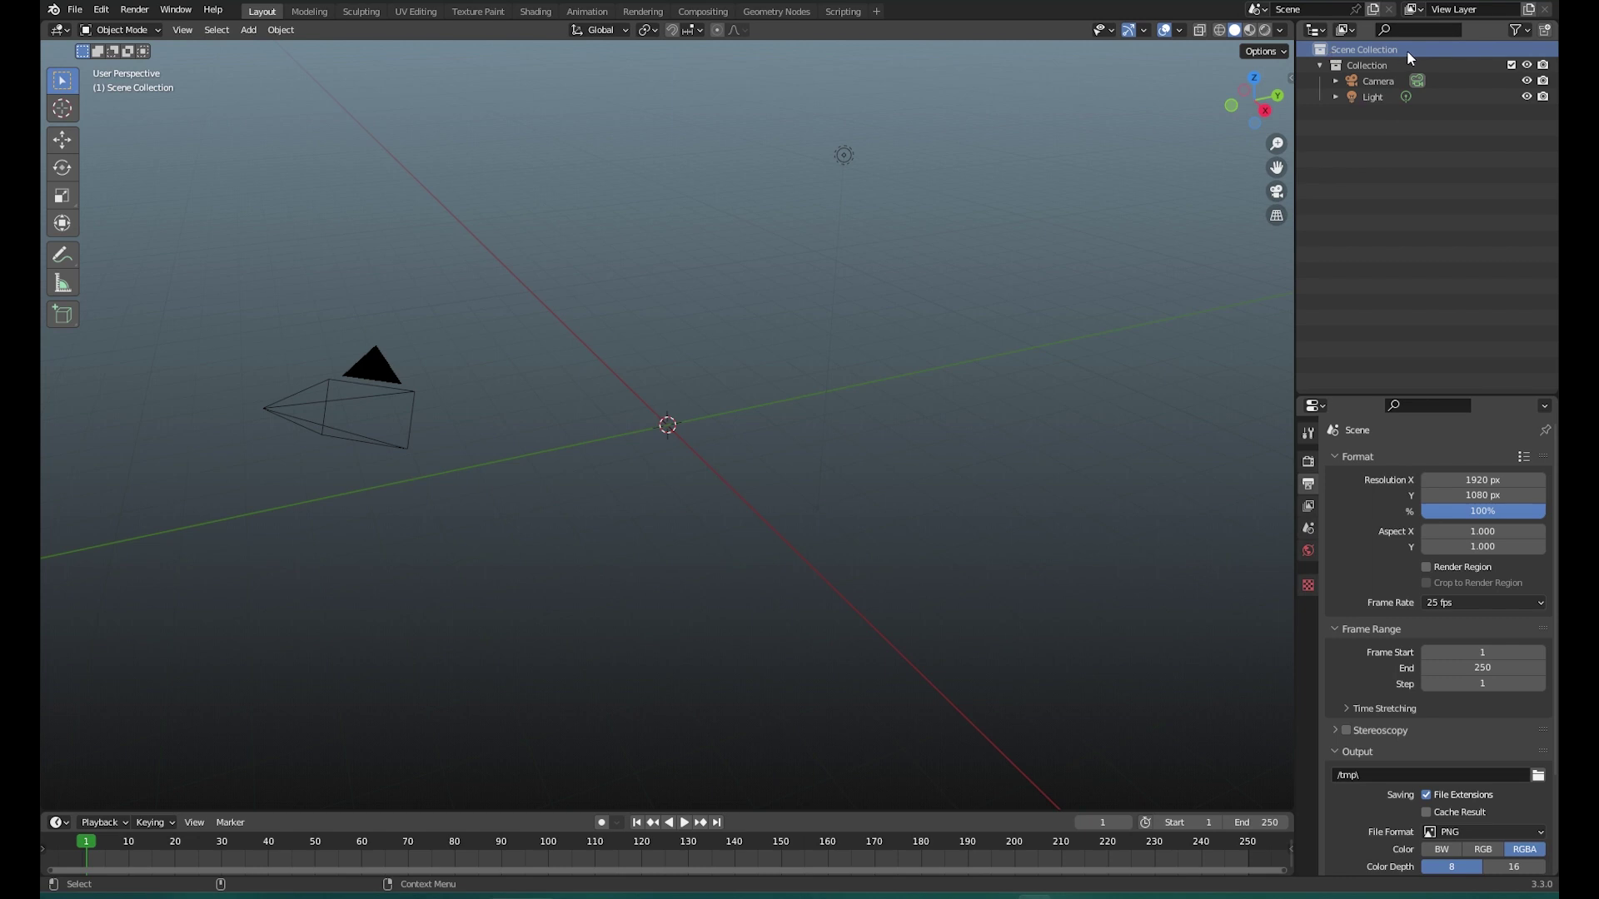
# - Create a new collection nested inside the existing collection that holds the camera and light
pyautogui.click(1363, 68)
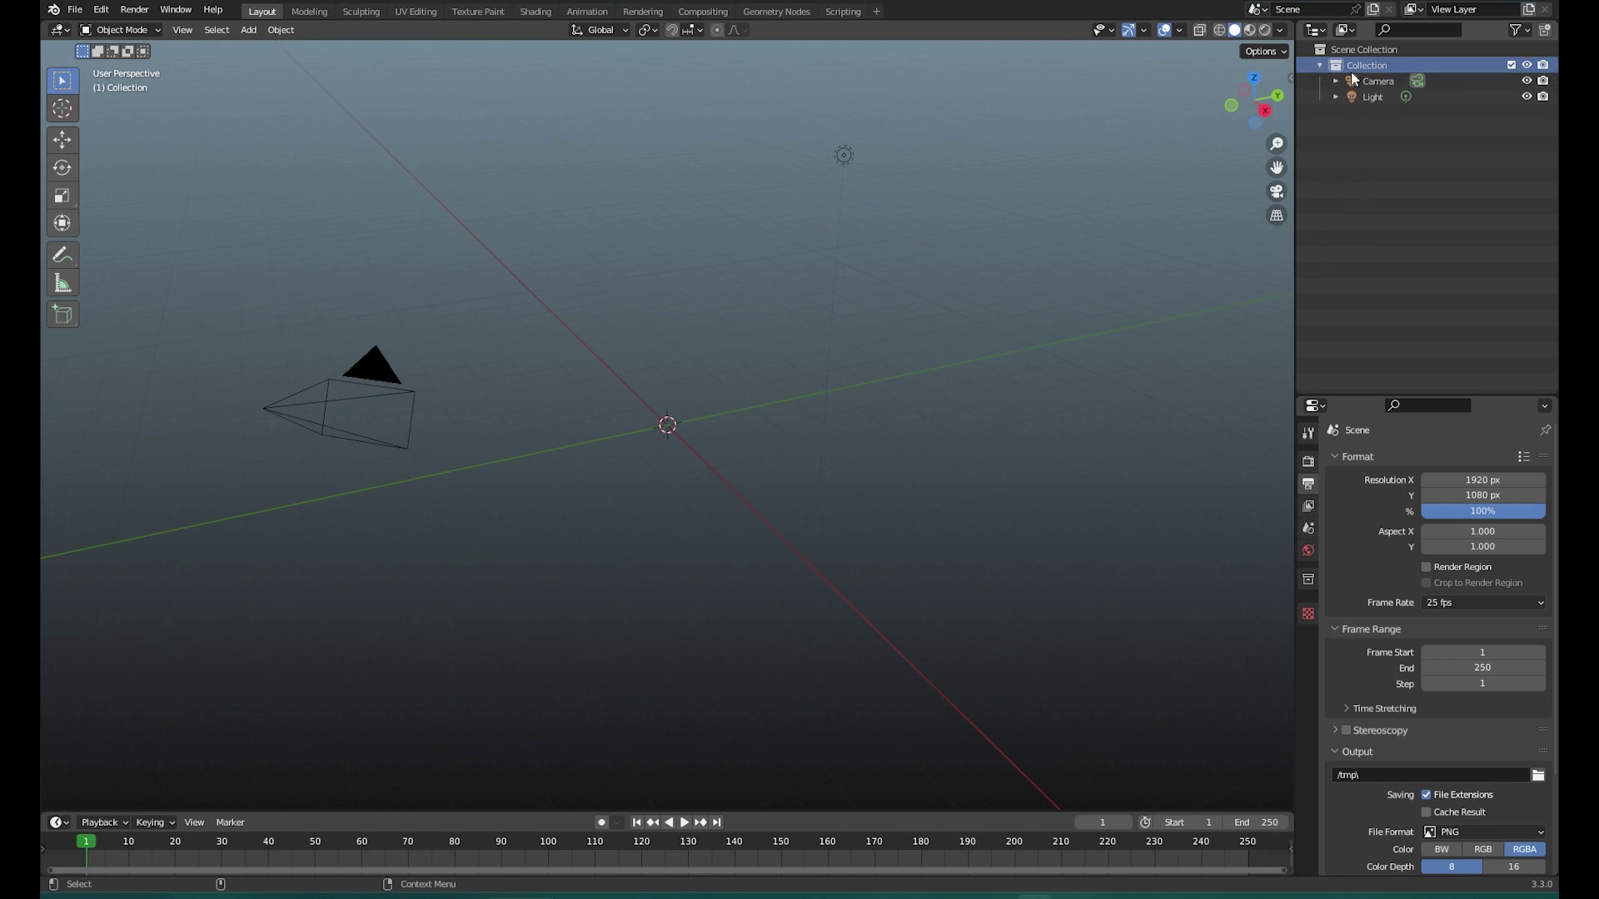
pyautogui.rightClick(1343, 142)
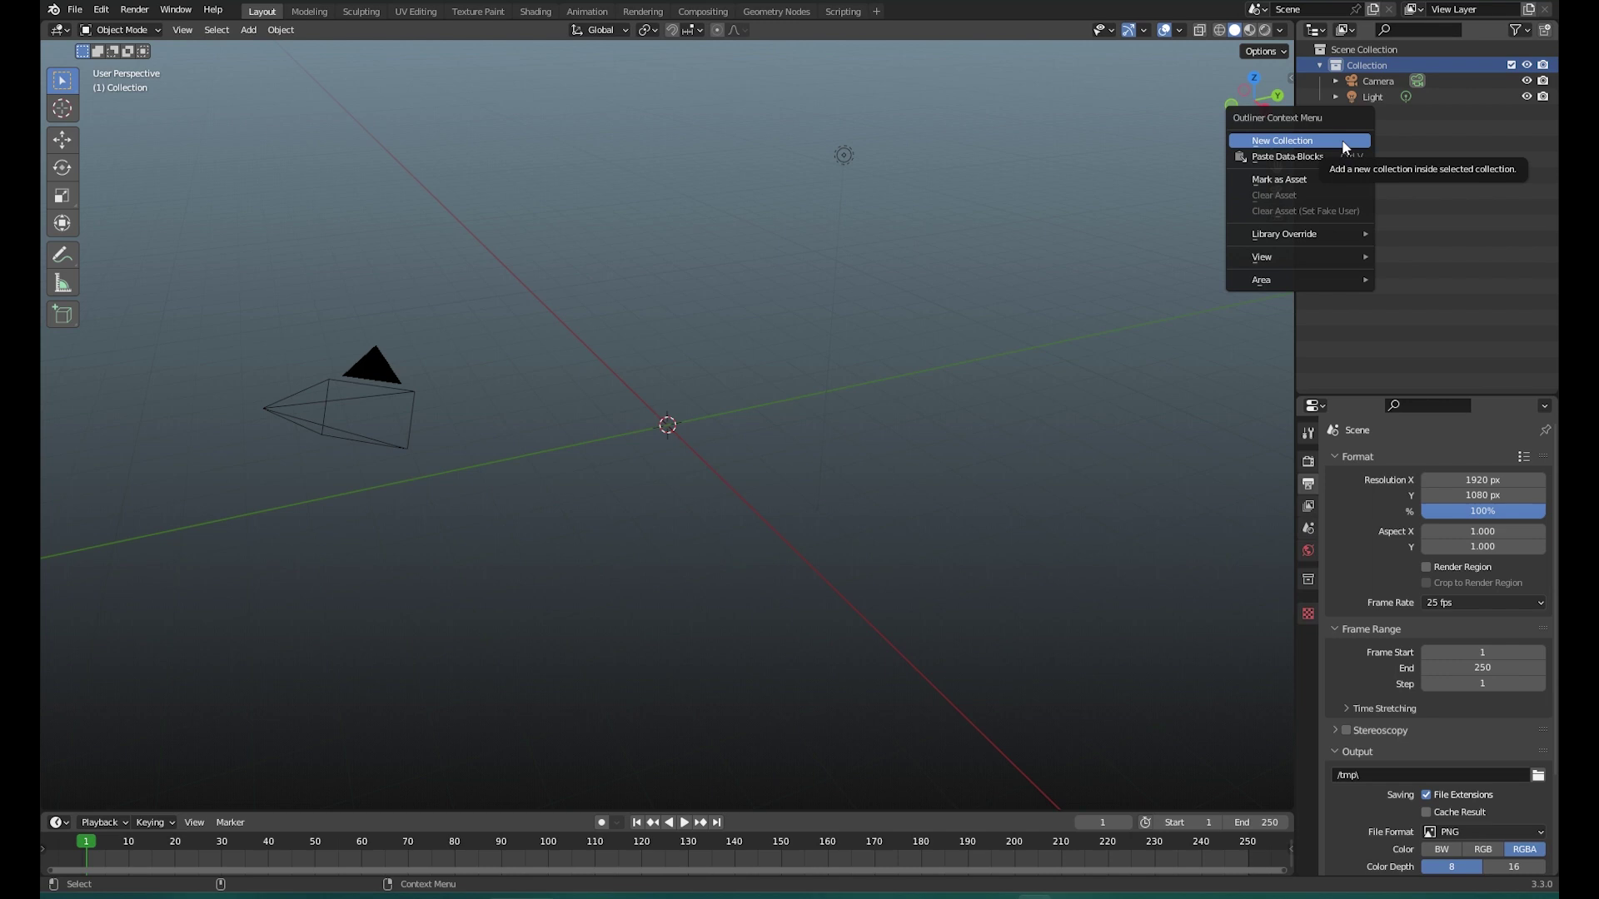
pyautogui.click(1342, 144)
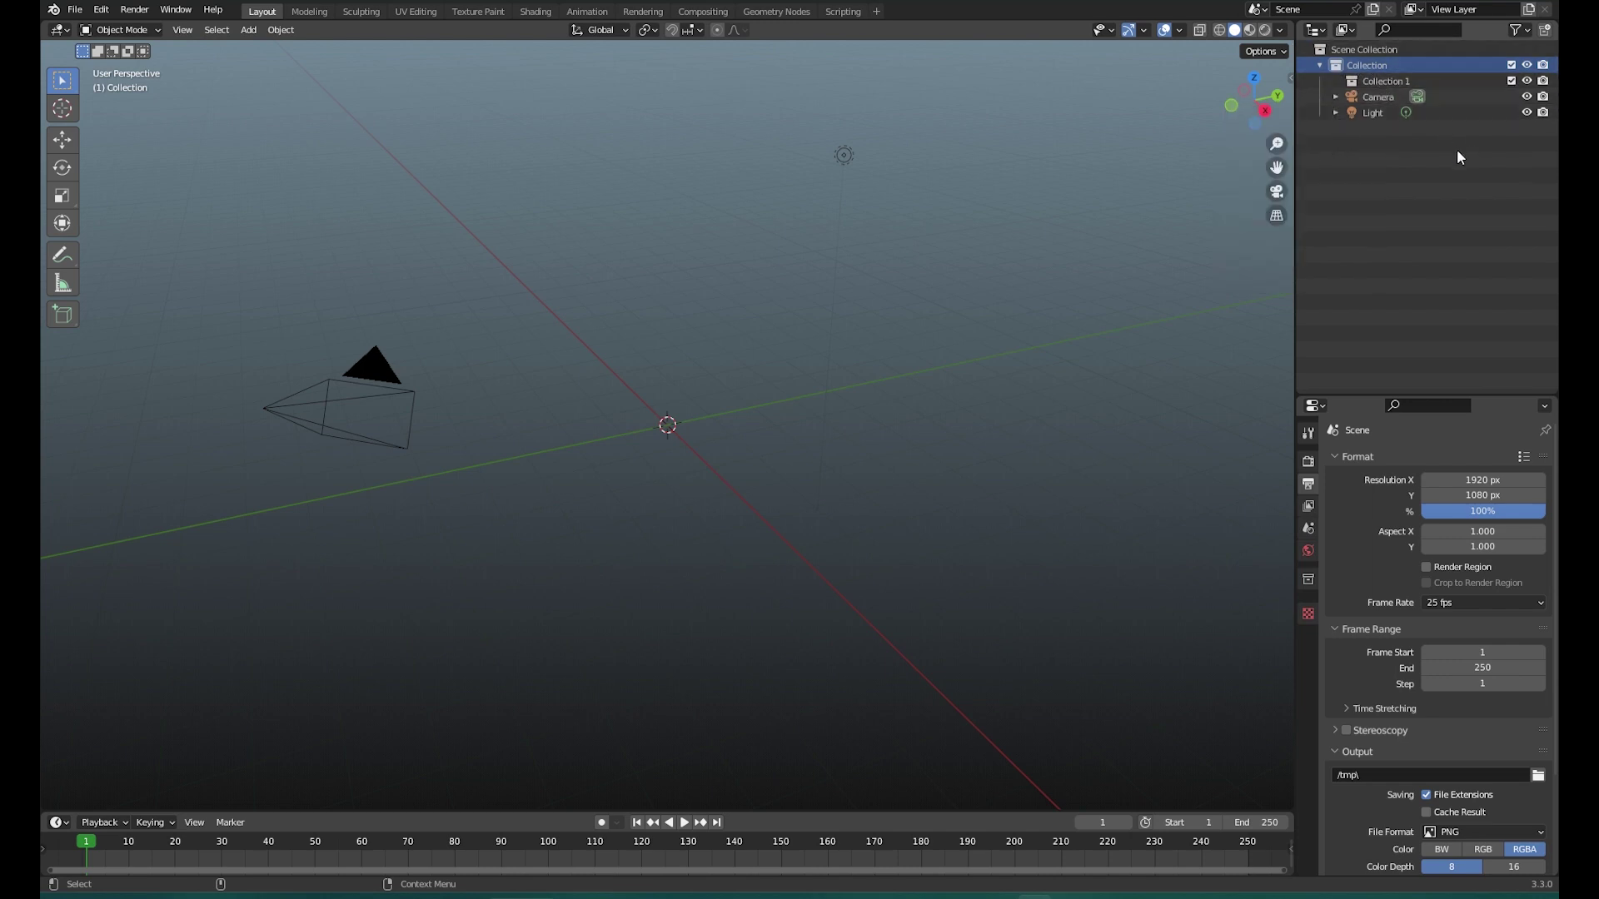
# - Move the nested Collection 1 out of its parent, directly under the Scene Collection
pyautogui.click(1386, 81)
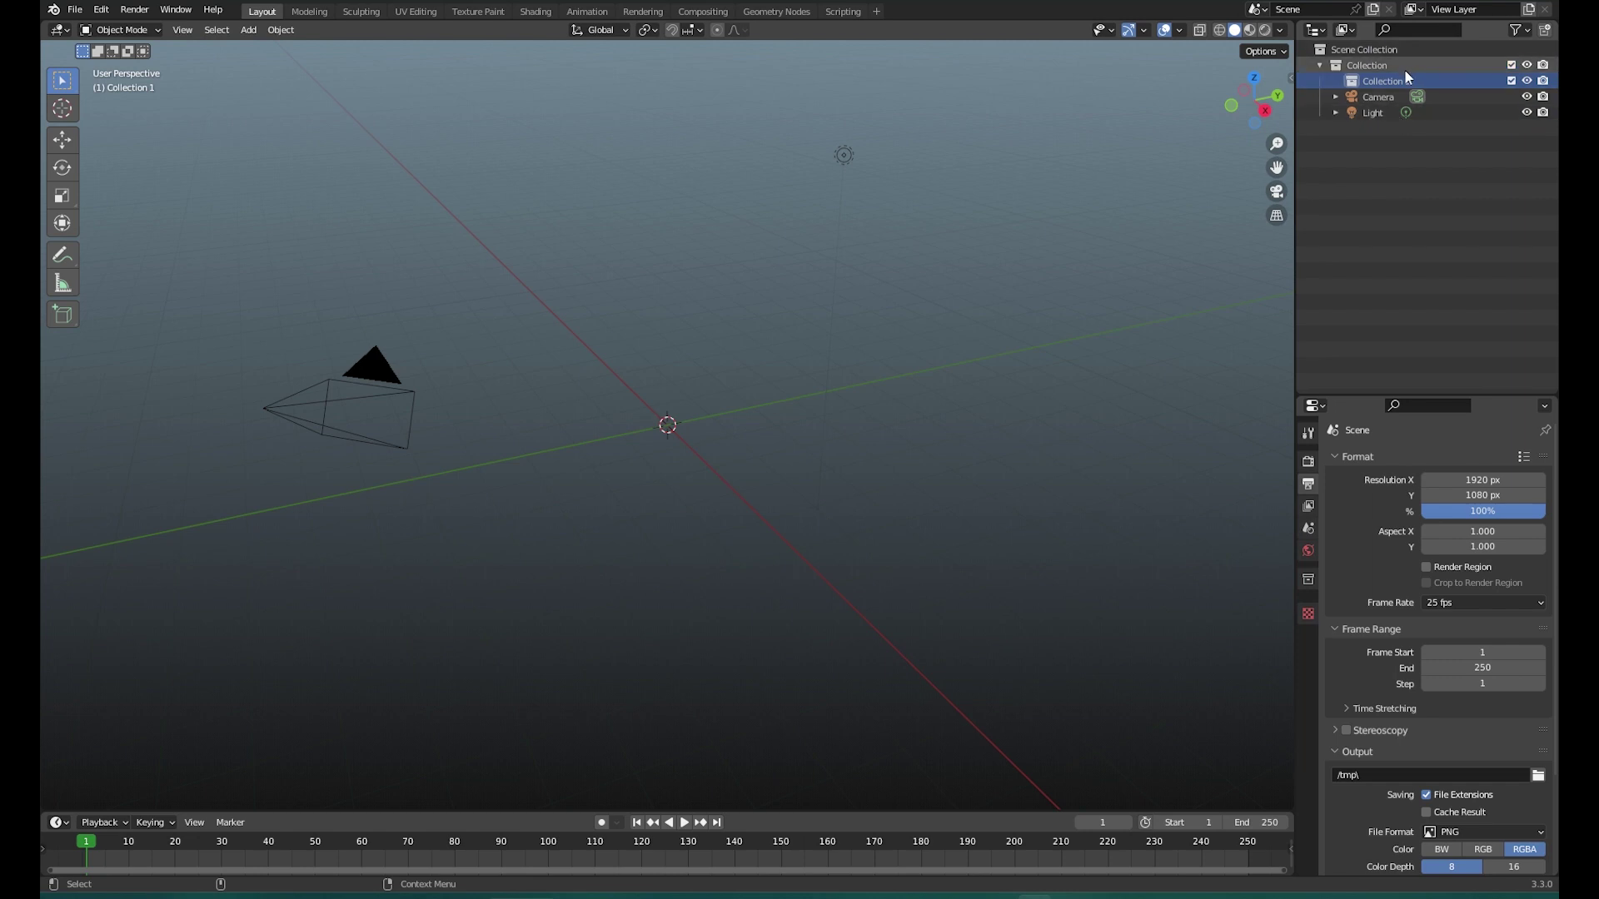
pyautogui.click(1402, 66)
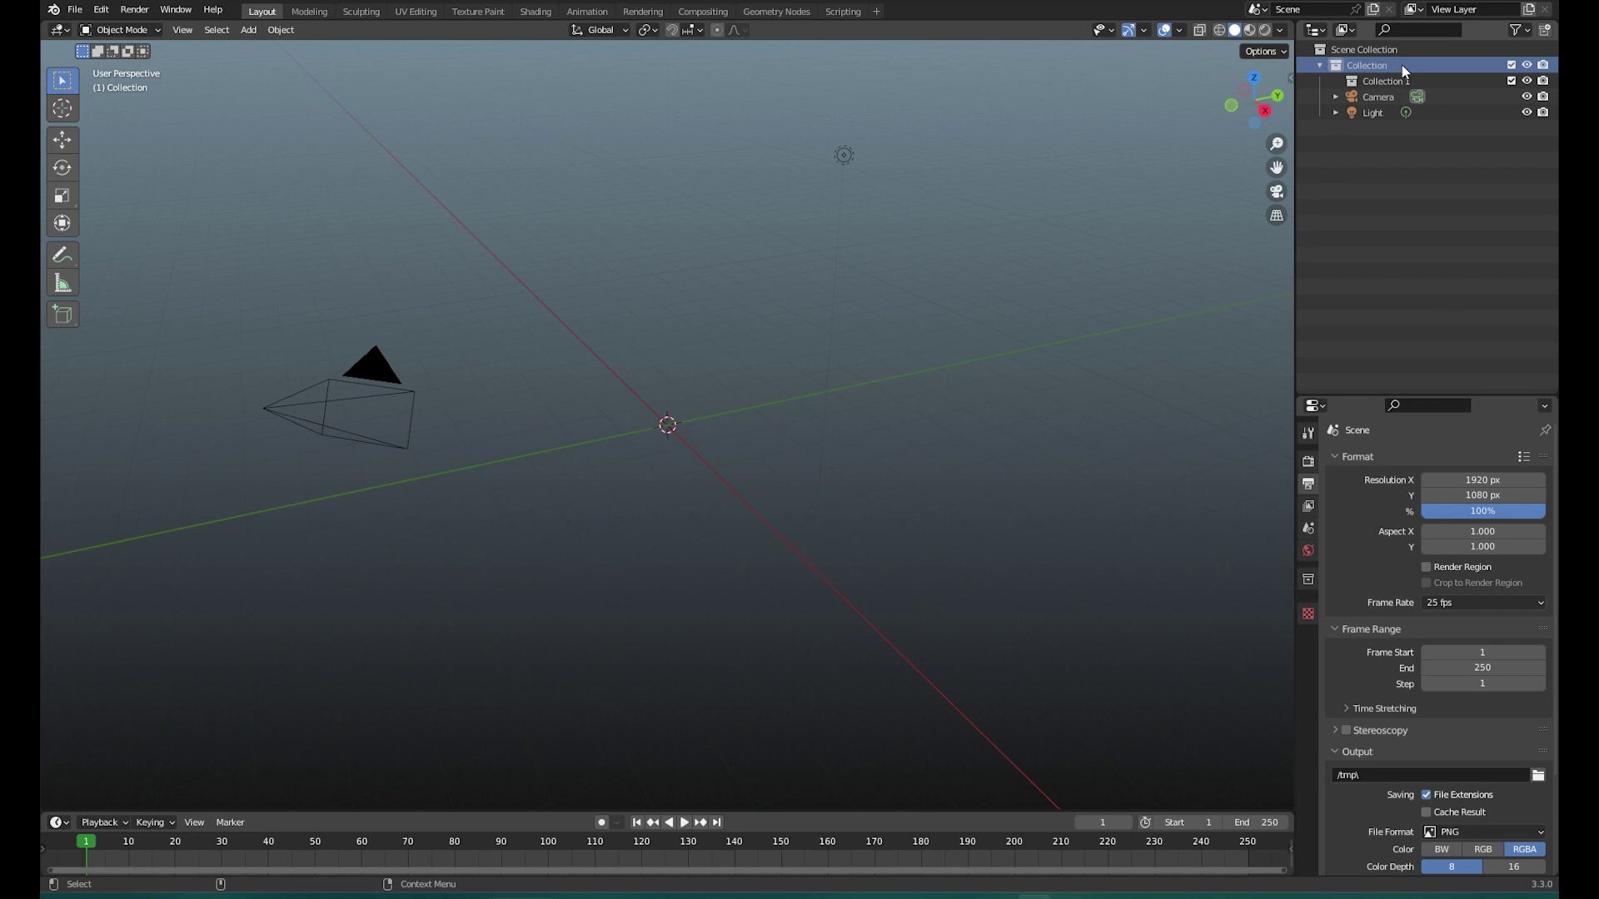
pyautogui.click(1403, 80)
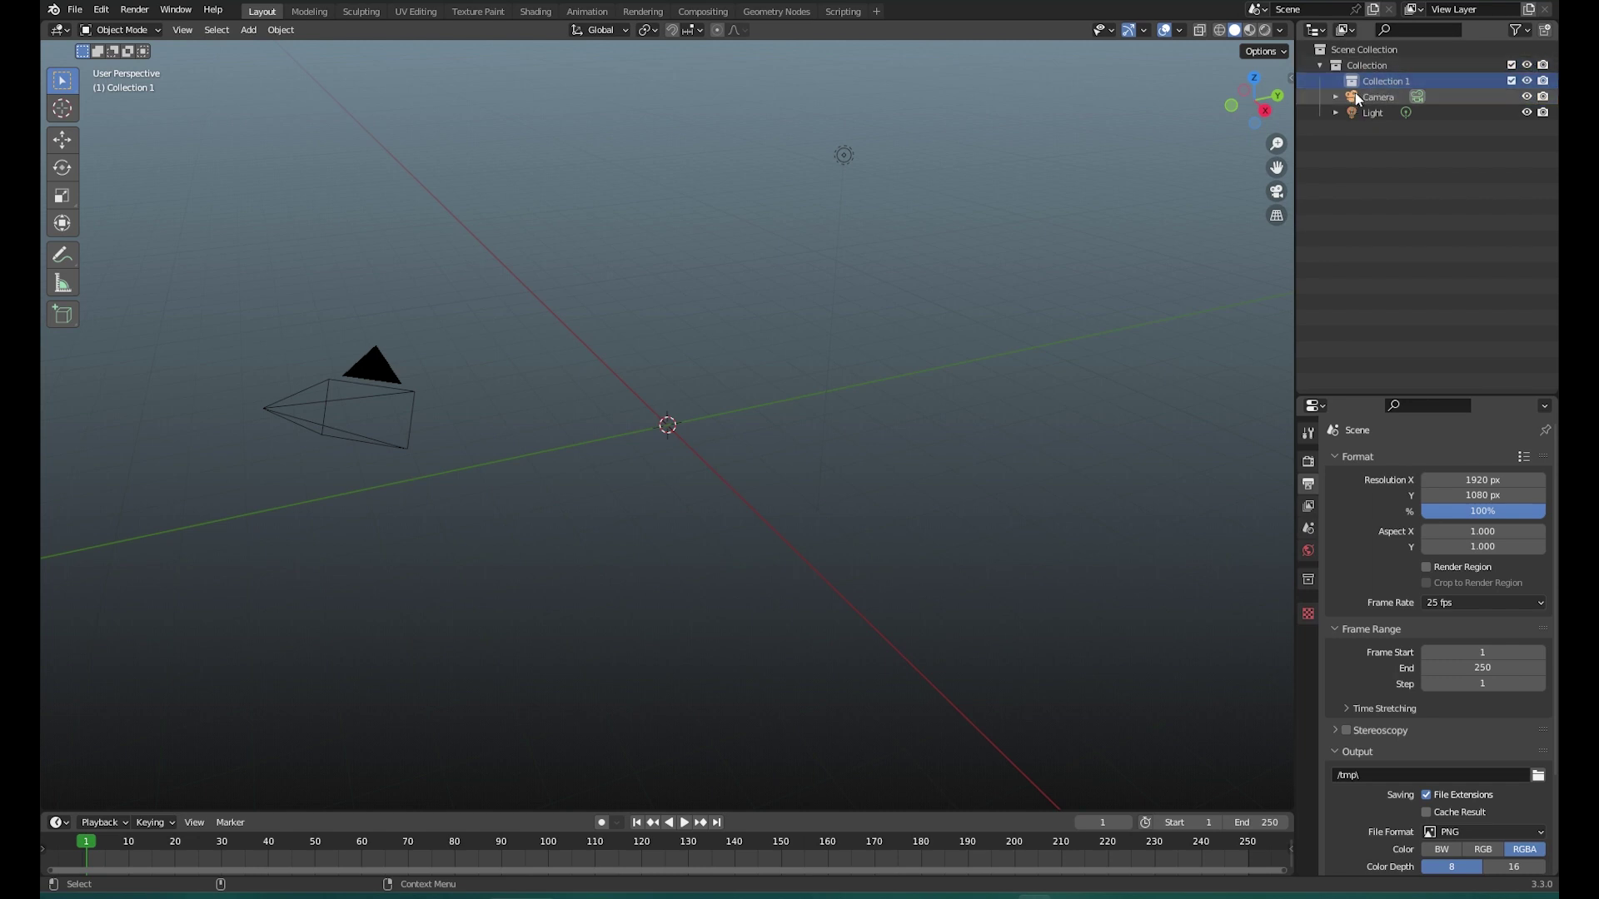
pyautogui.moveTo(1357, 81); pyautogui.dragTo(1344, 146)
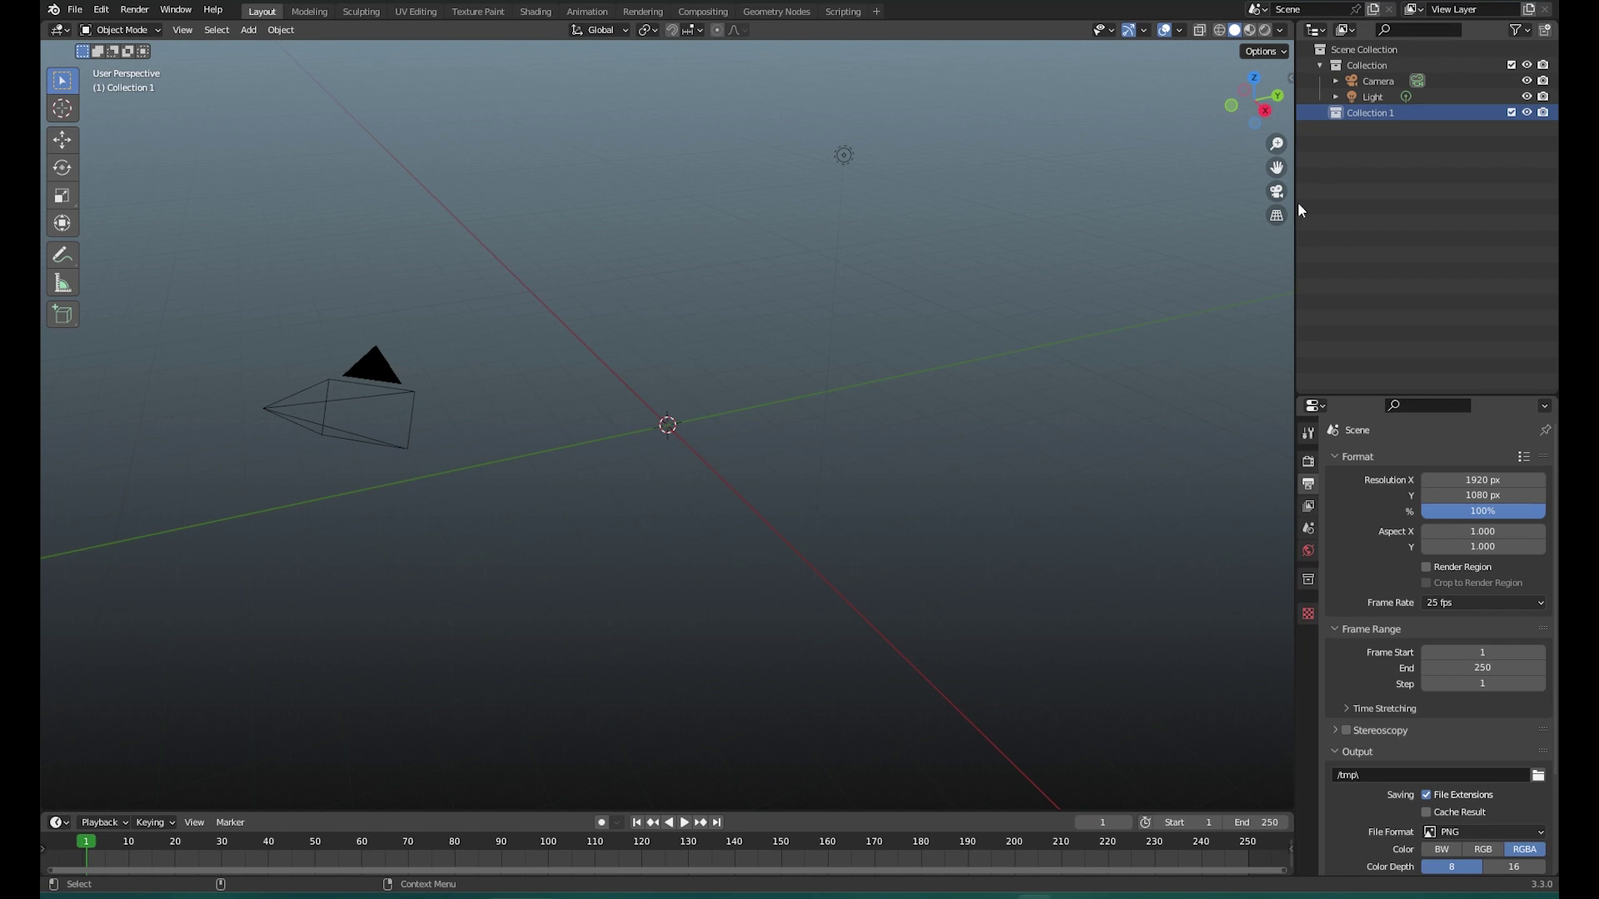
# - Link the Light to Collection 1 through its object properties and remove that link again
pyautogui.click(1365, 99)
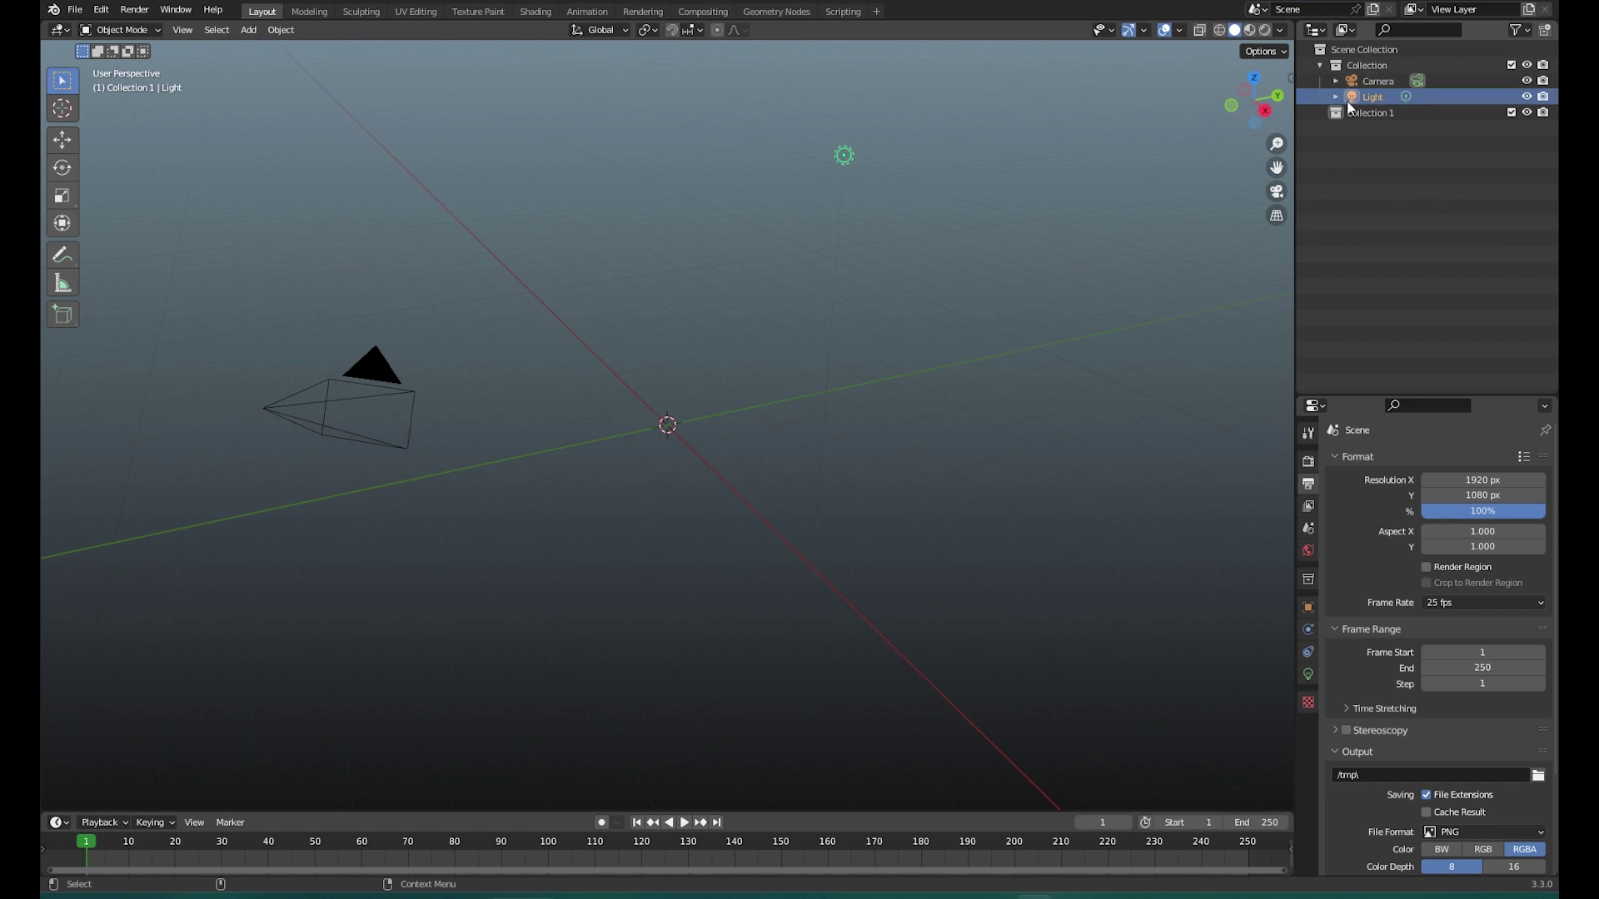
pyautogui.click(1309, 608)
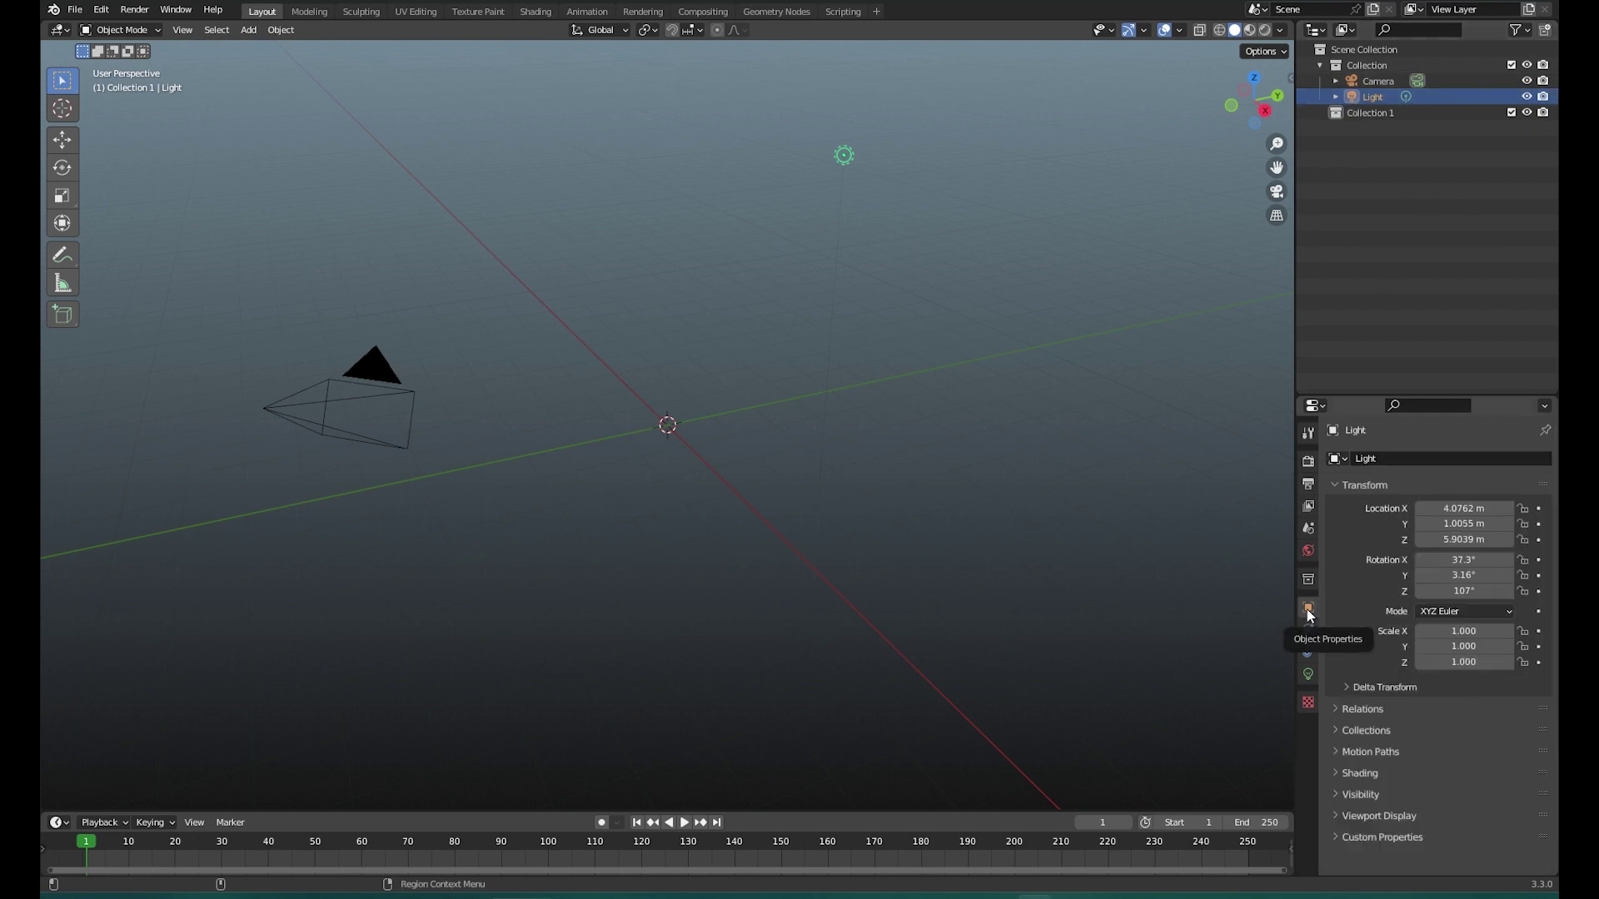
pyautogui.click(1337, 729)
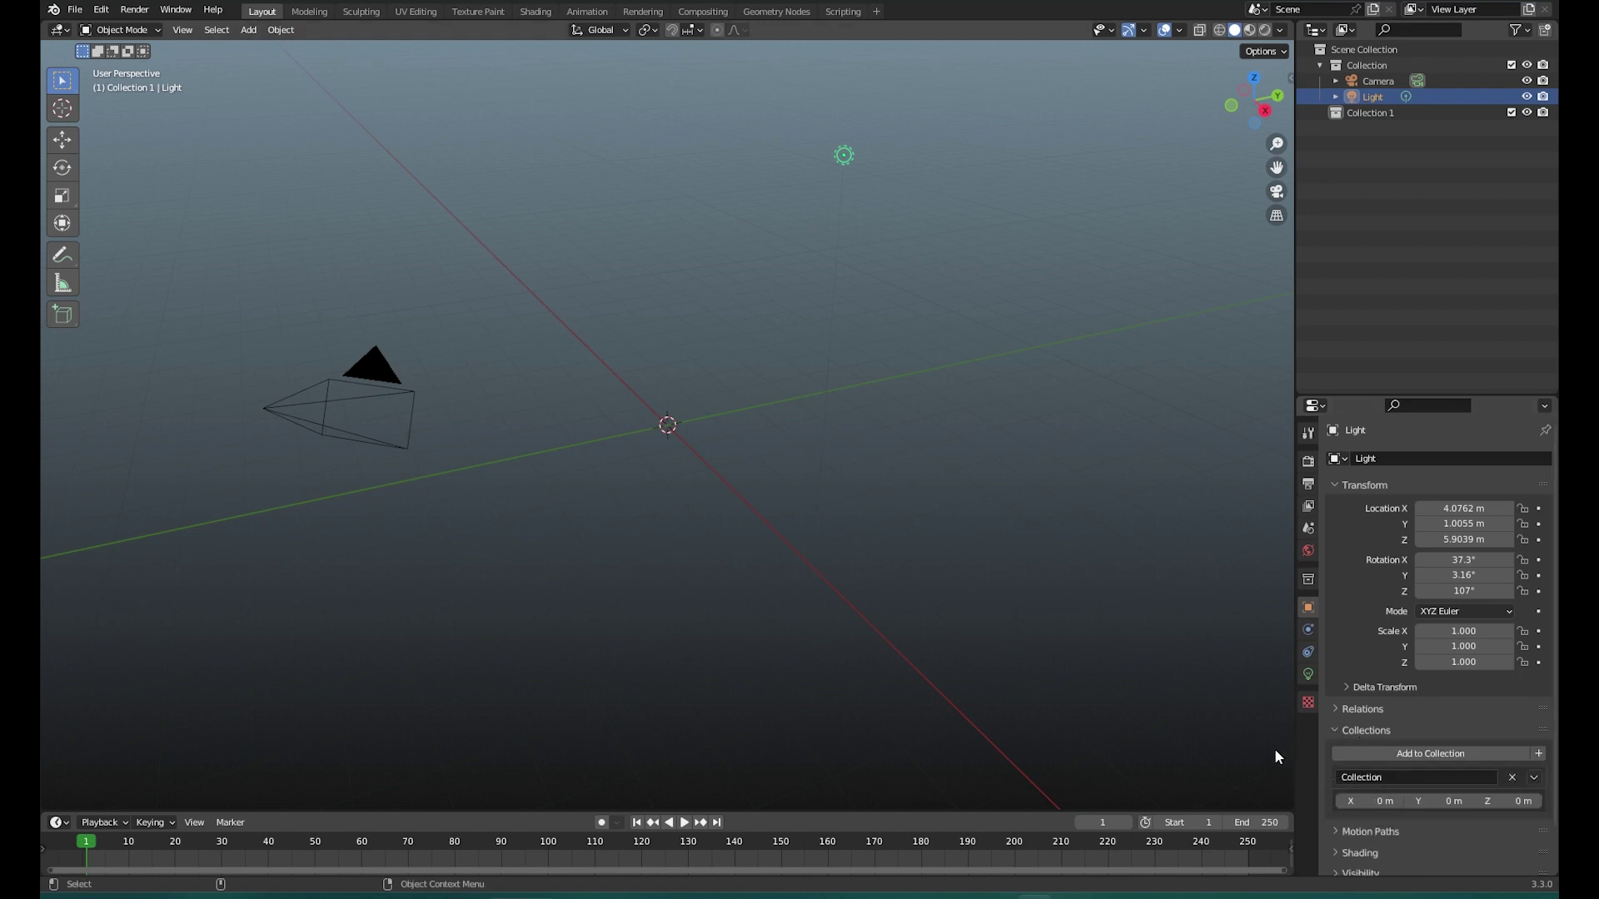
pyautogui.click(1472, 751)
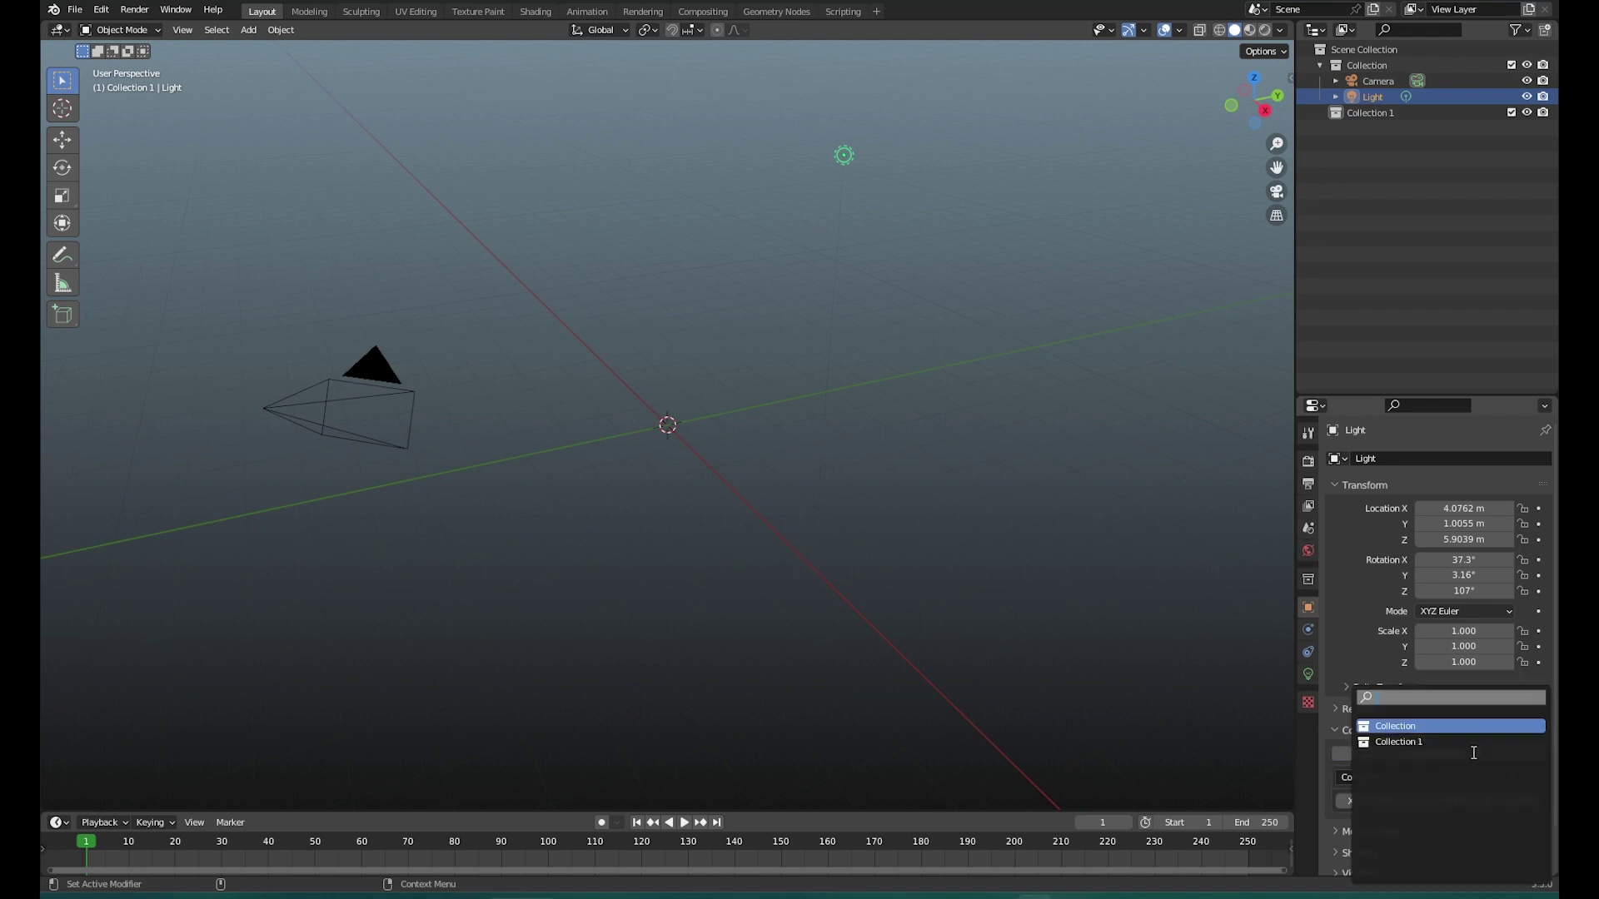
pyautogui.click(1406, 743)
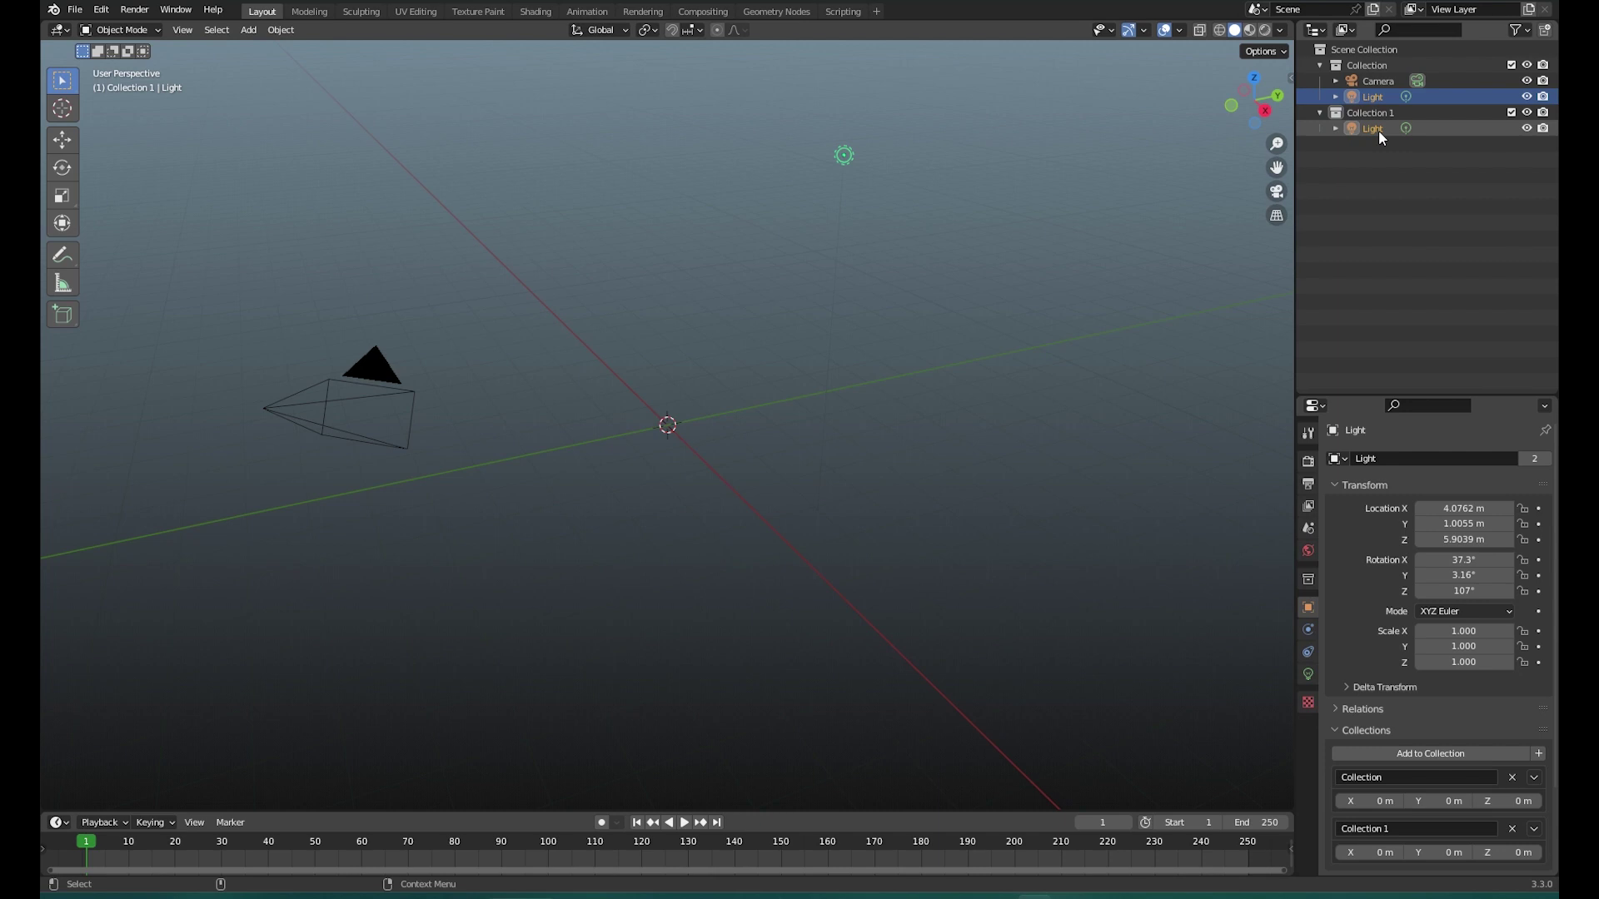
pyautogui.click(1514, 828)
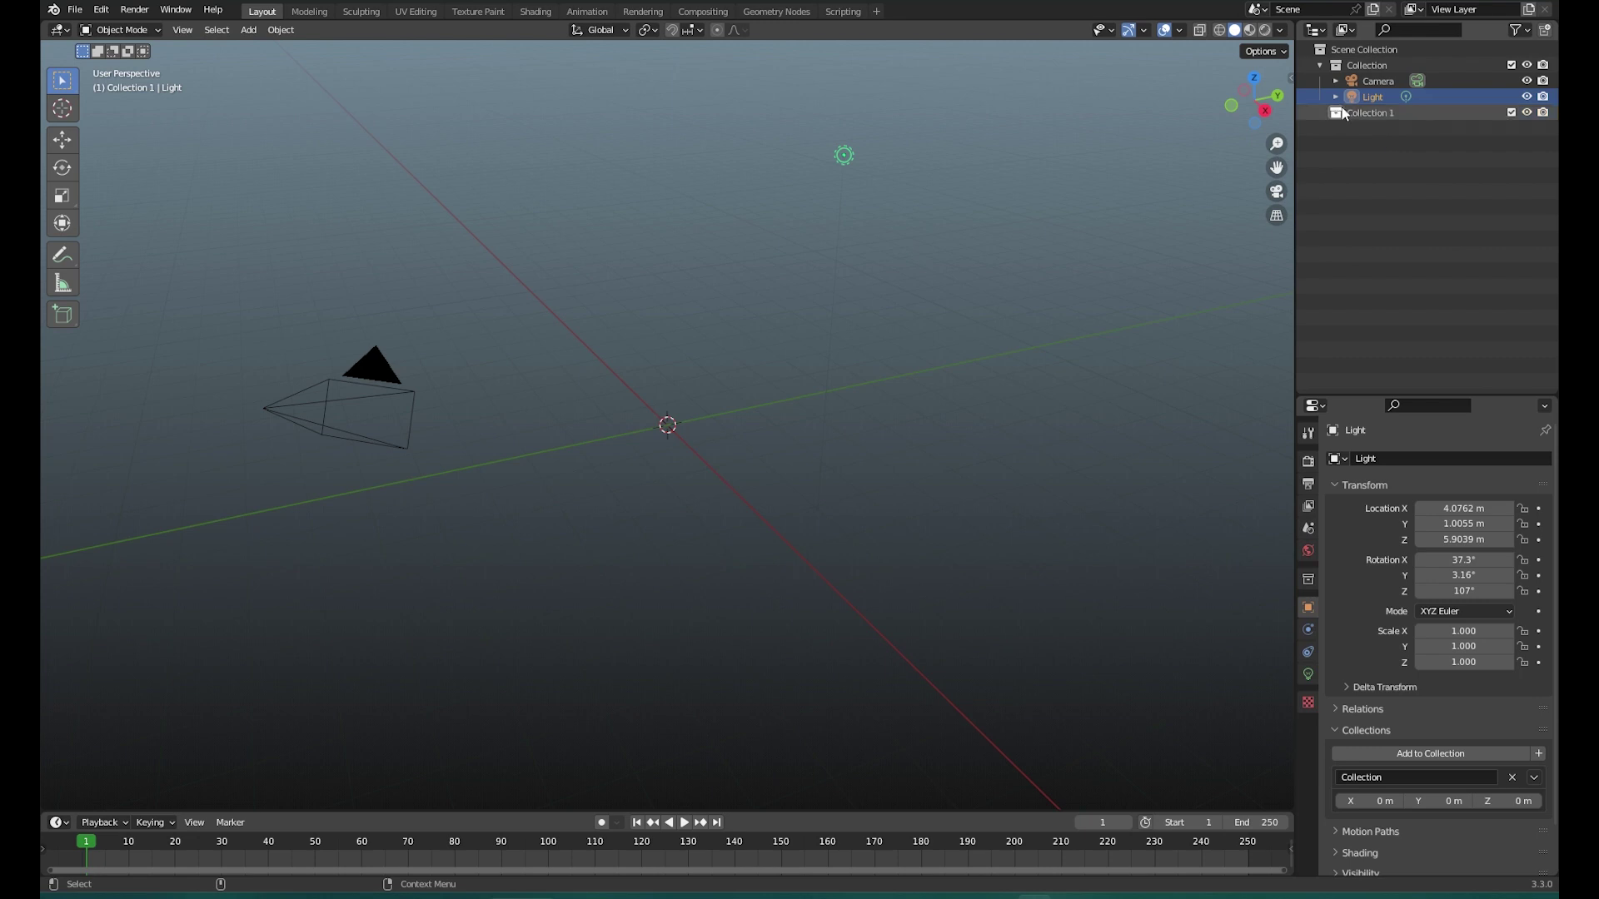
# - Rename the collection containing the camera and light as CAM
pyautogui.click(1365, 110)
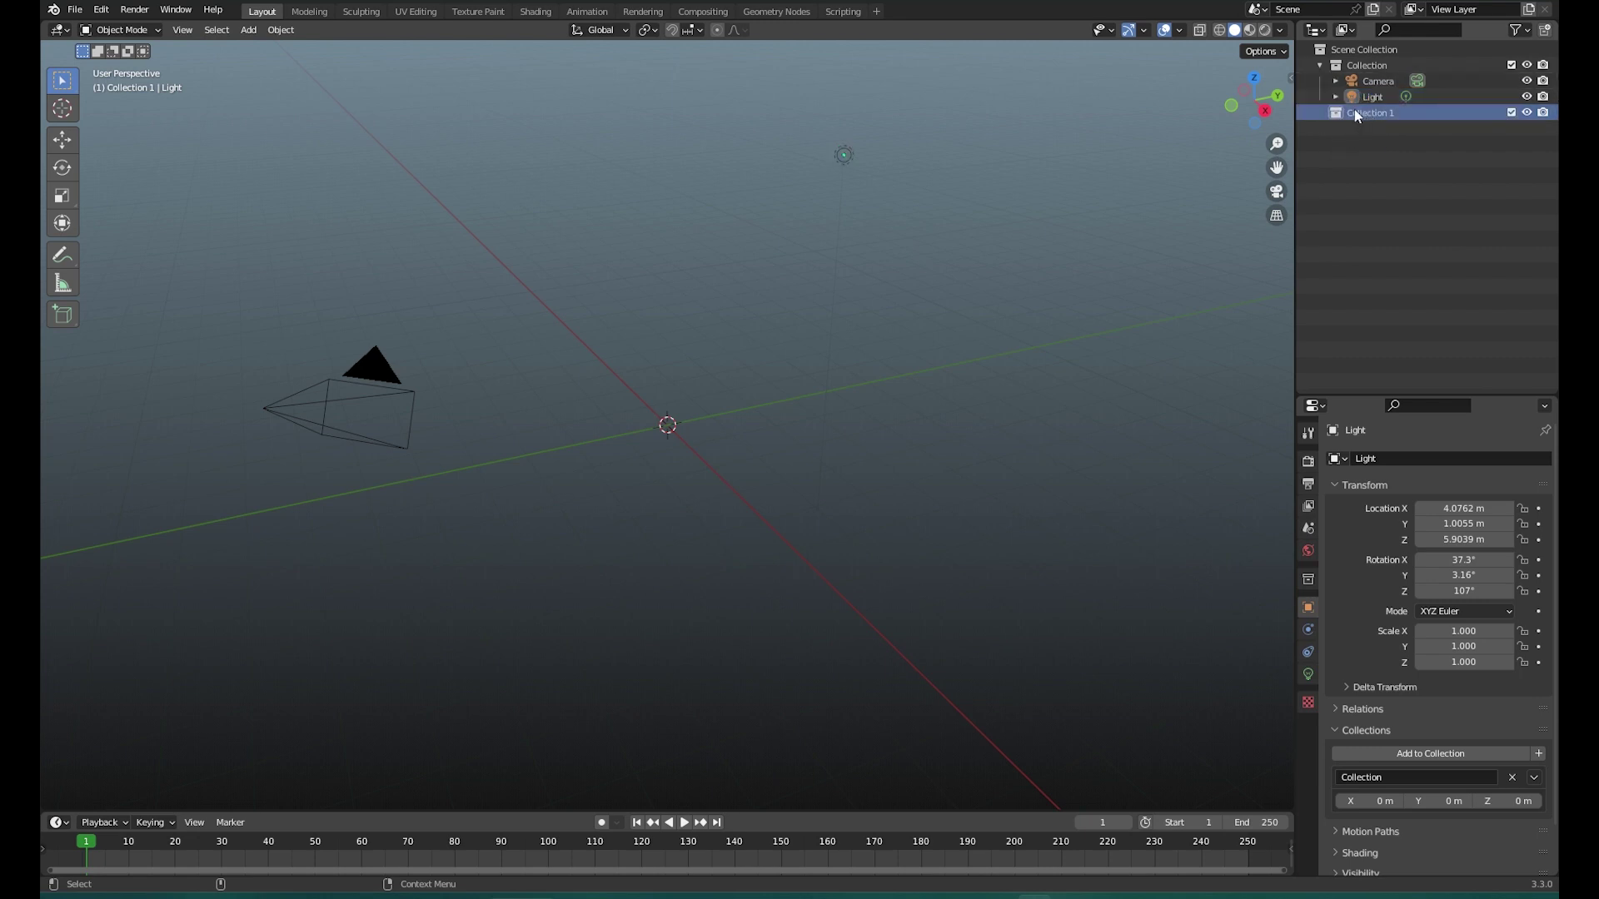
pyautogui.click(1375, 70)
pyautogui.doubleClick(1375, 70)
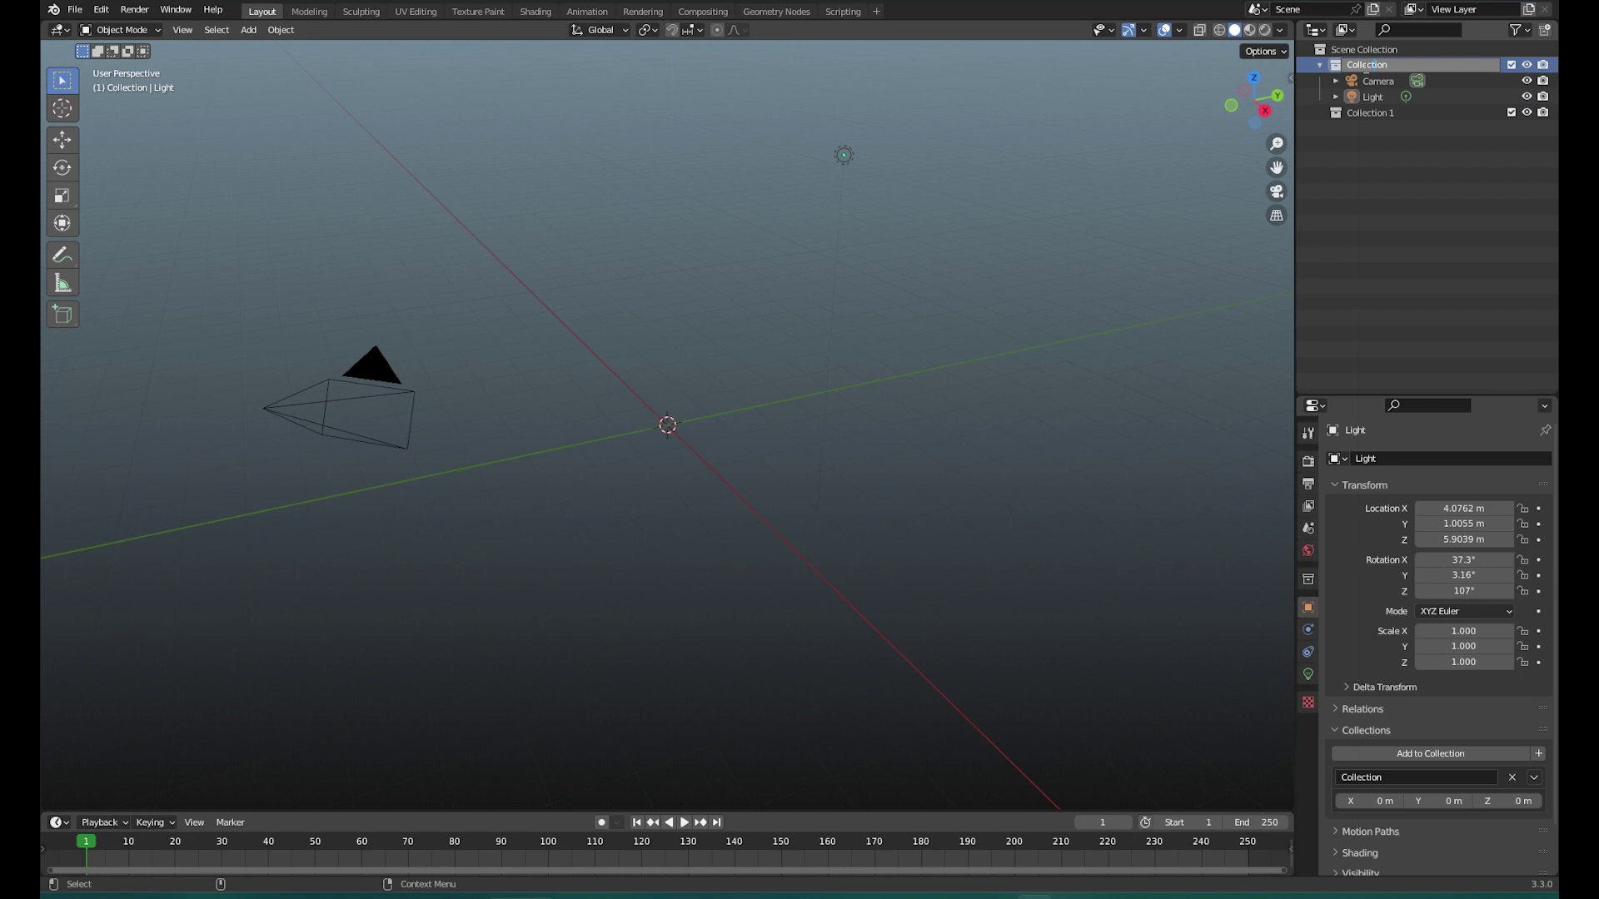
pyautogui.press('BackSpace')
pyautogui.press('BackSpace')
pyautogui.press('BackSpace')
pyautogui.press('BackSpace')
pyautogui.press('BackSpace')
pyautogui.press('BackSpace')
pyautogui.press('BackSpace')
pyautogui.press('BackSpace')
pyautogui.press('BackSpace')
pyautogui.write('CAM')
pyautogui.press('Return')
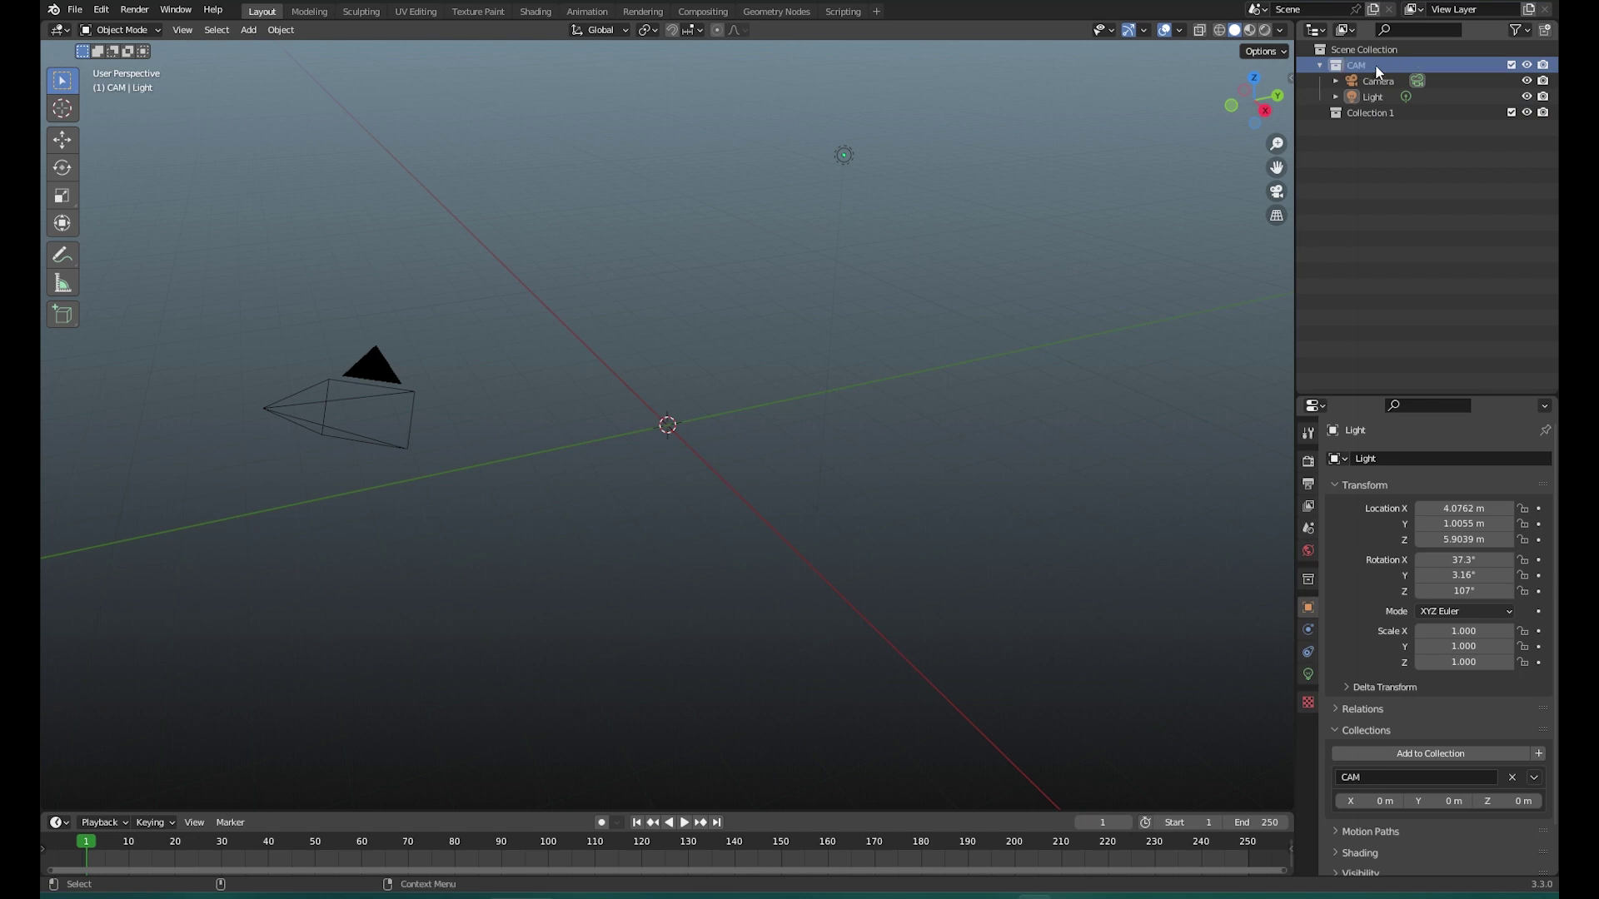
# - Rename Collection 1 as LIGHTS and move the Light object into it
pyautogui.doubleClick(1368, 112)
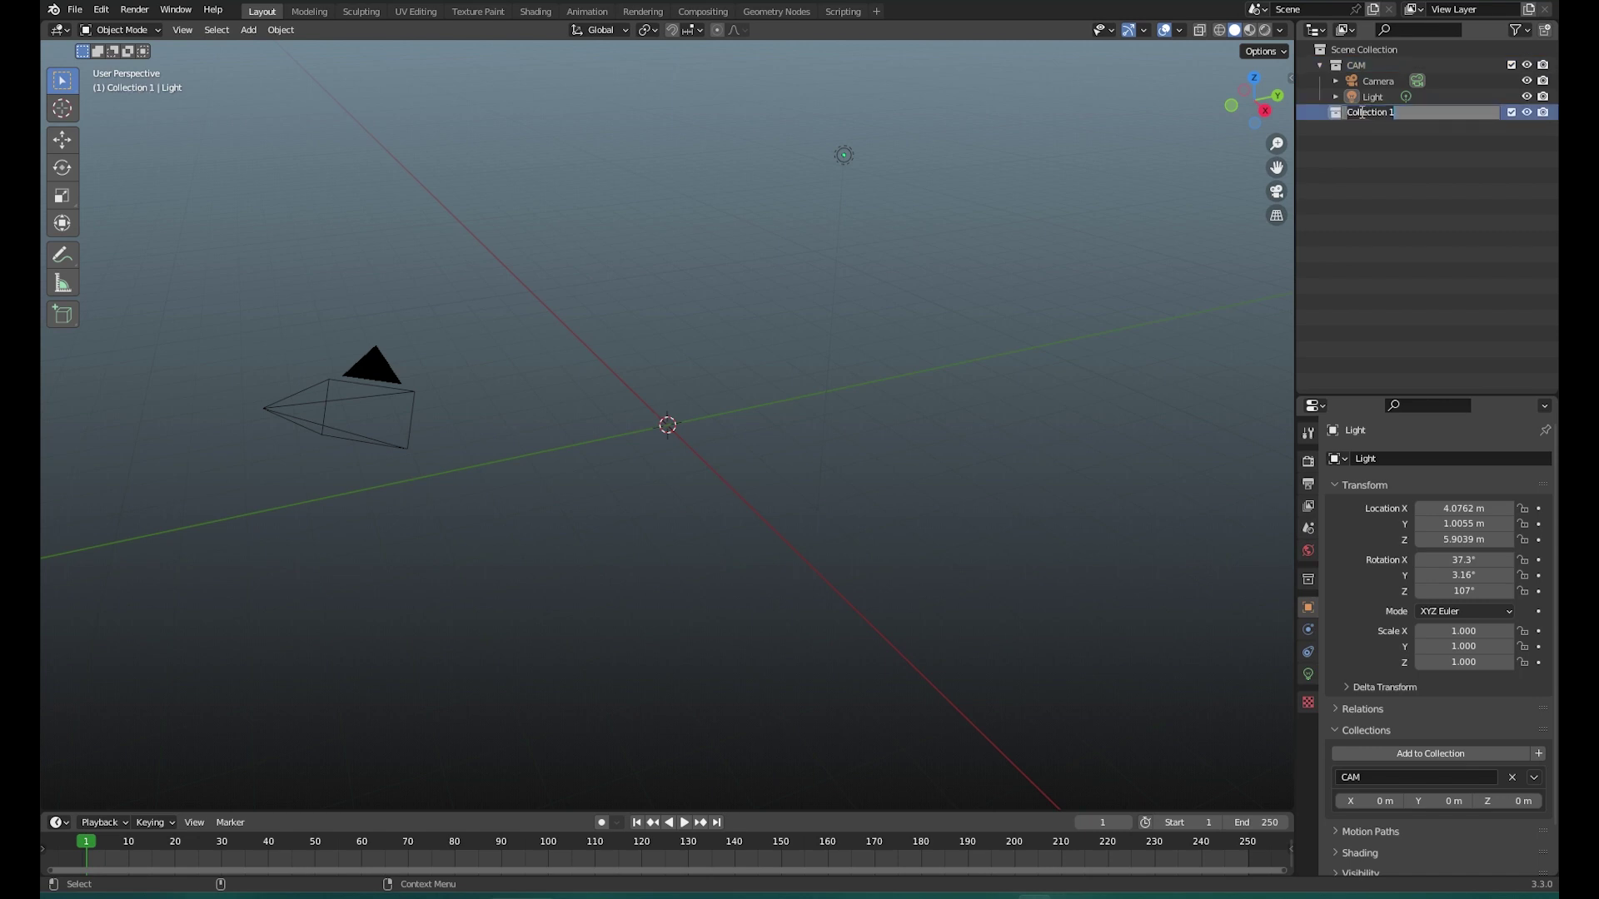
pyautogui.write('LiGHTS')
pyautogui.press('Return')
pyautogui.moveTo(1369, 97); pyautogui.dragTo(1341, 112)
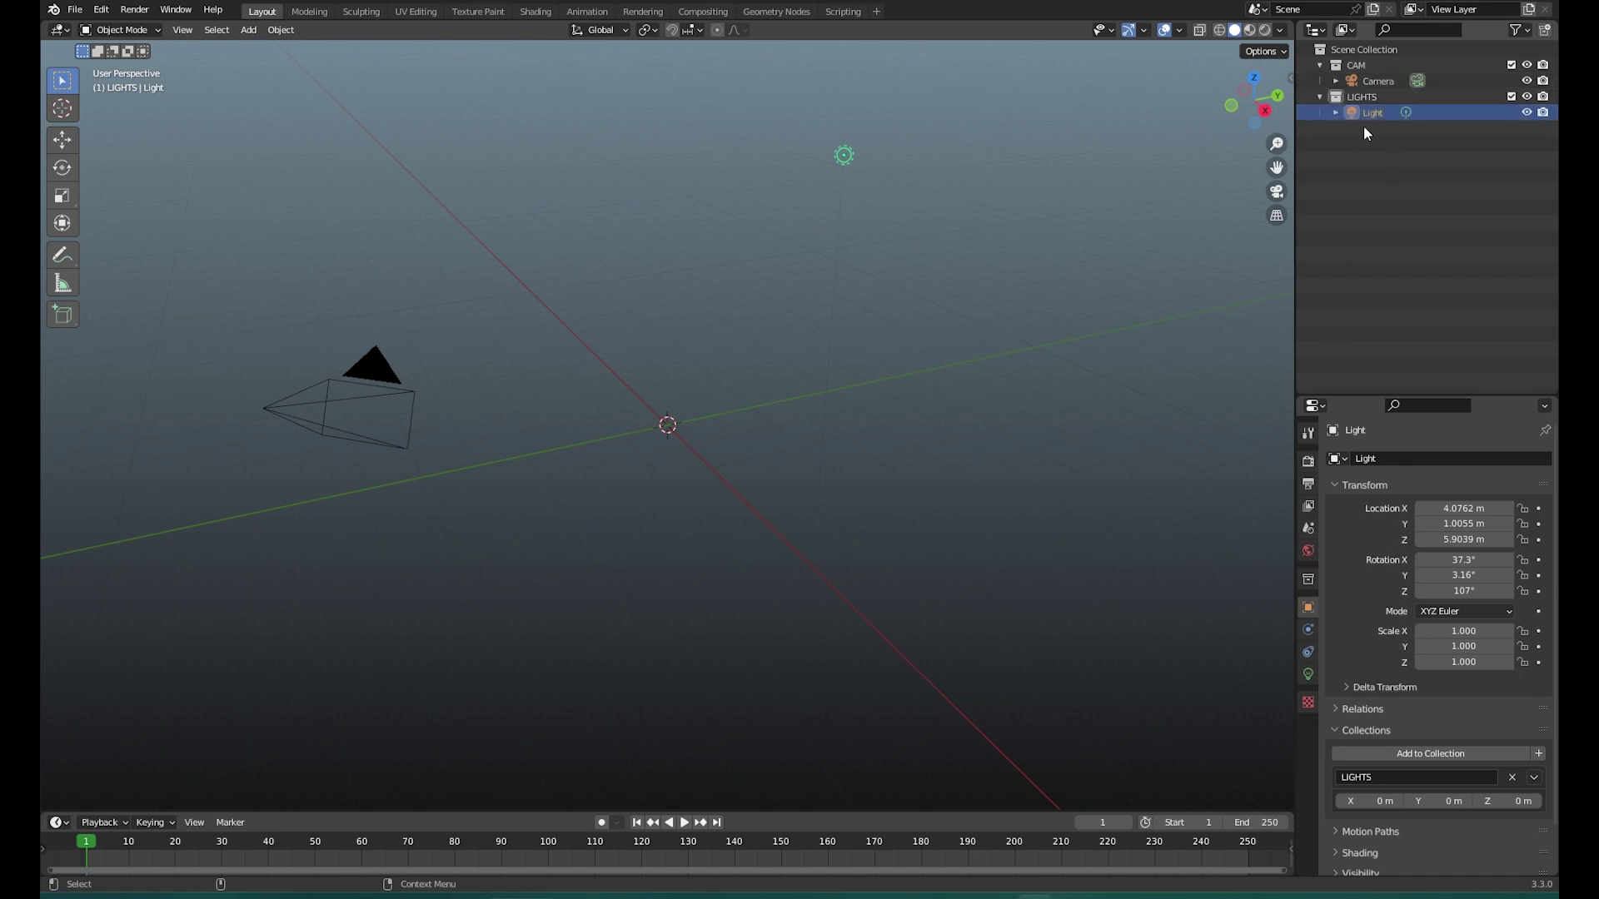
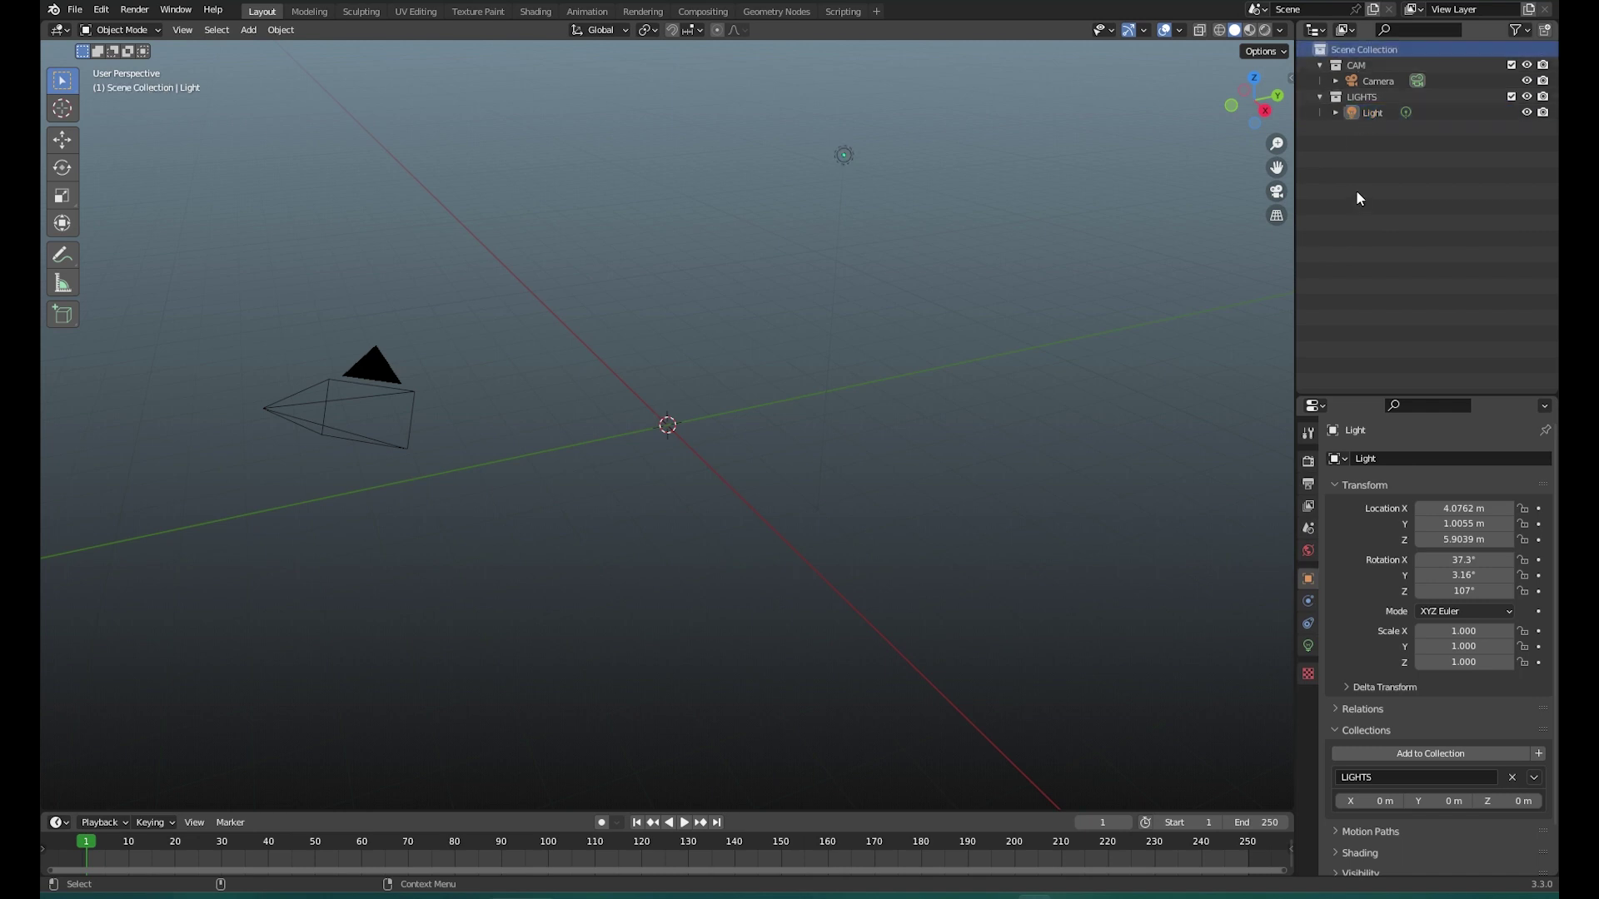
# - Add a new collection directly under the Scene Collection and name it GEO_ENV
pyautogui.click(1363, 196)
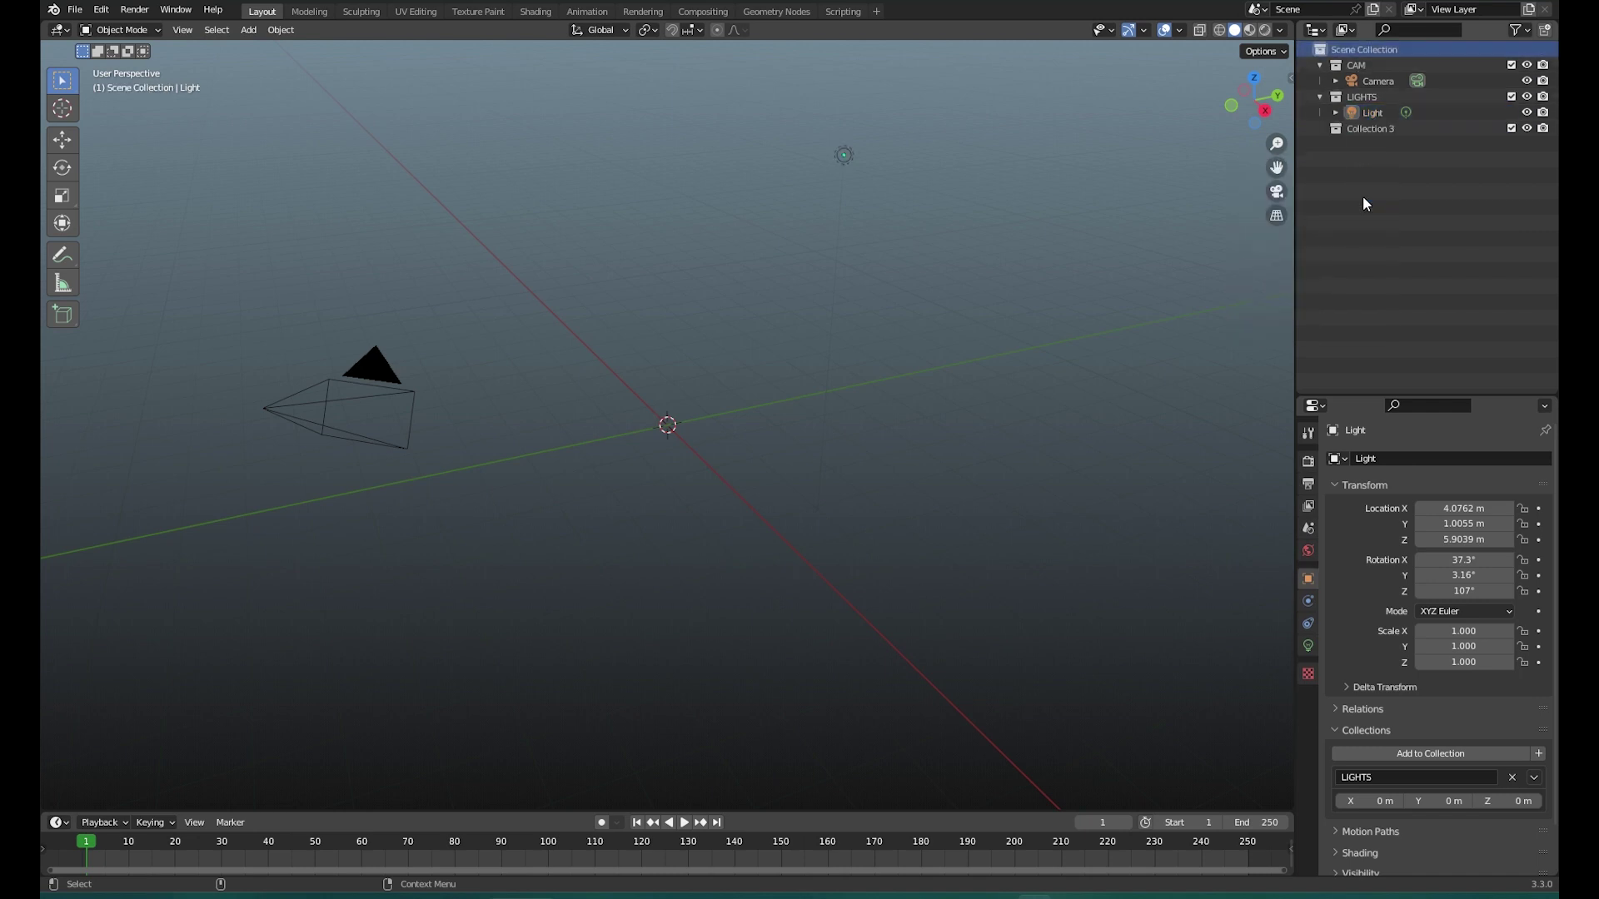
pyautogui.doubleClick(1376, 130)
pyautogui.write('GEO')
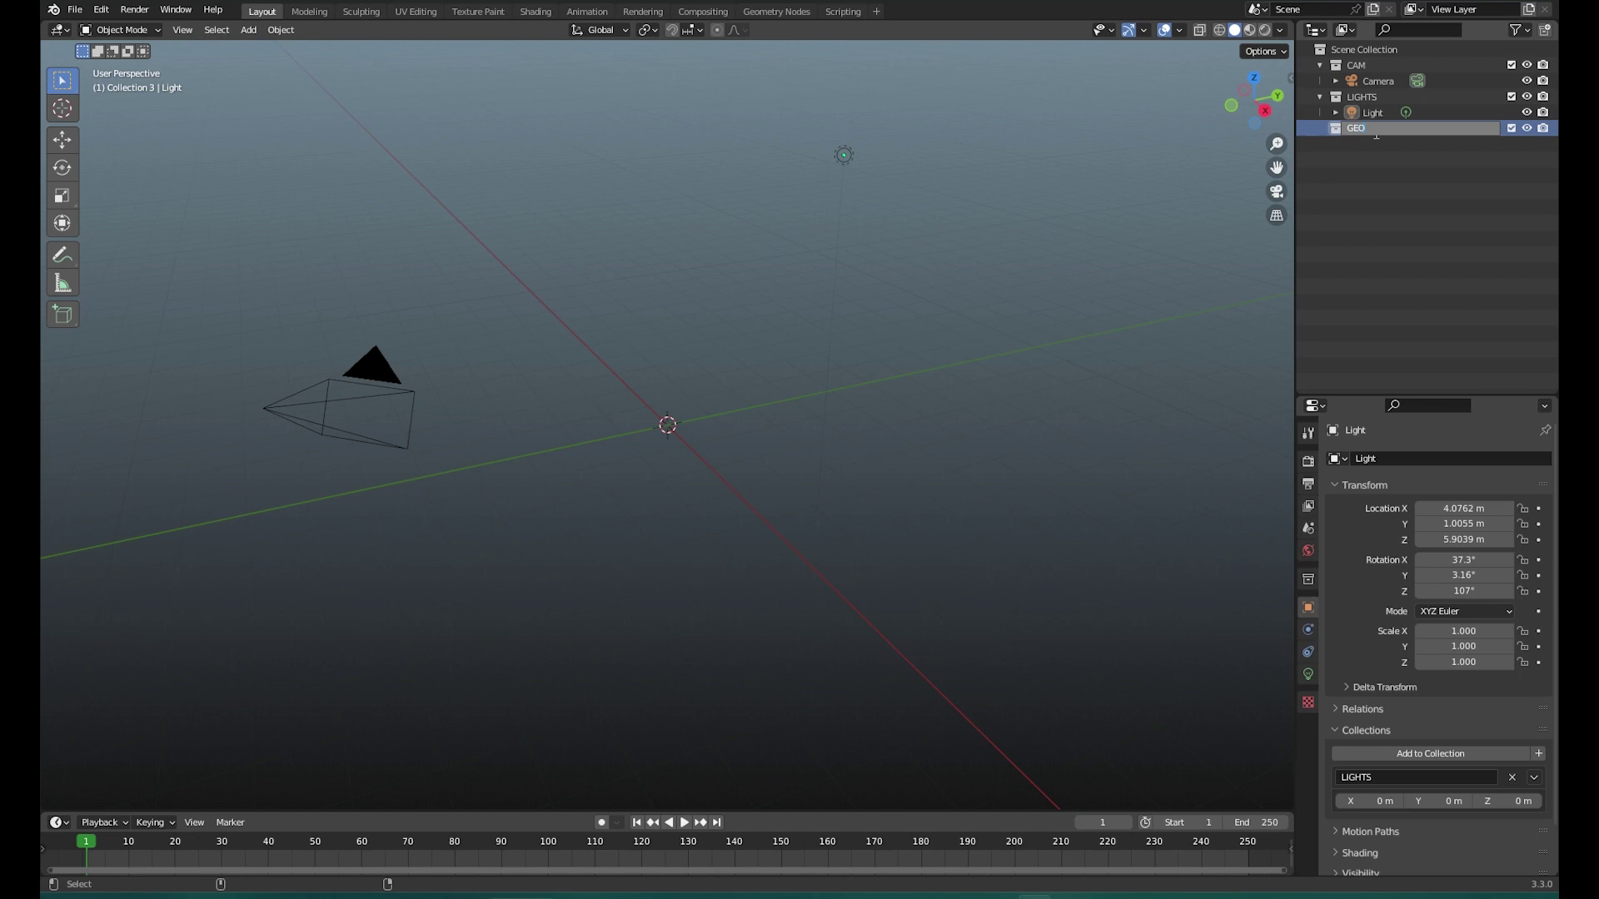
pyautogui.write('_ENV')
pyautogui.press('Return')
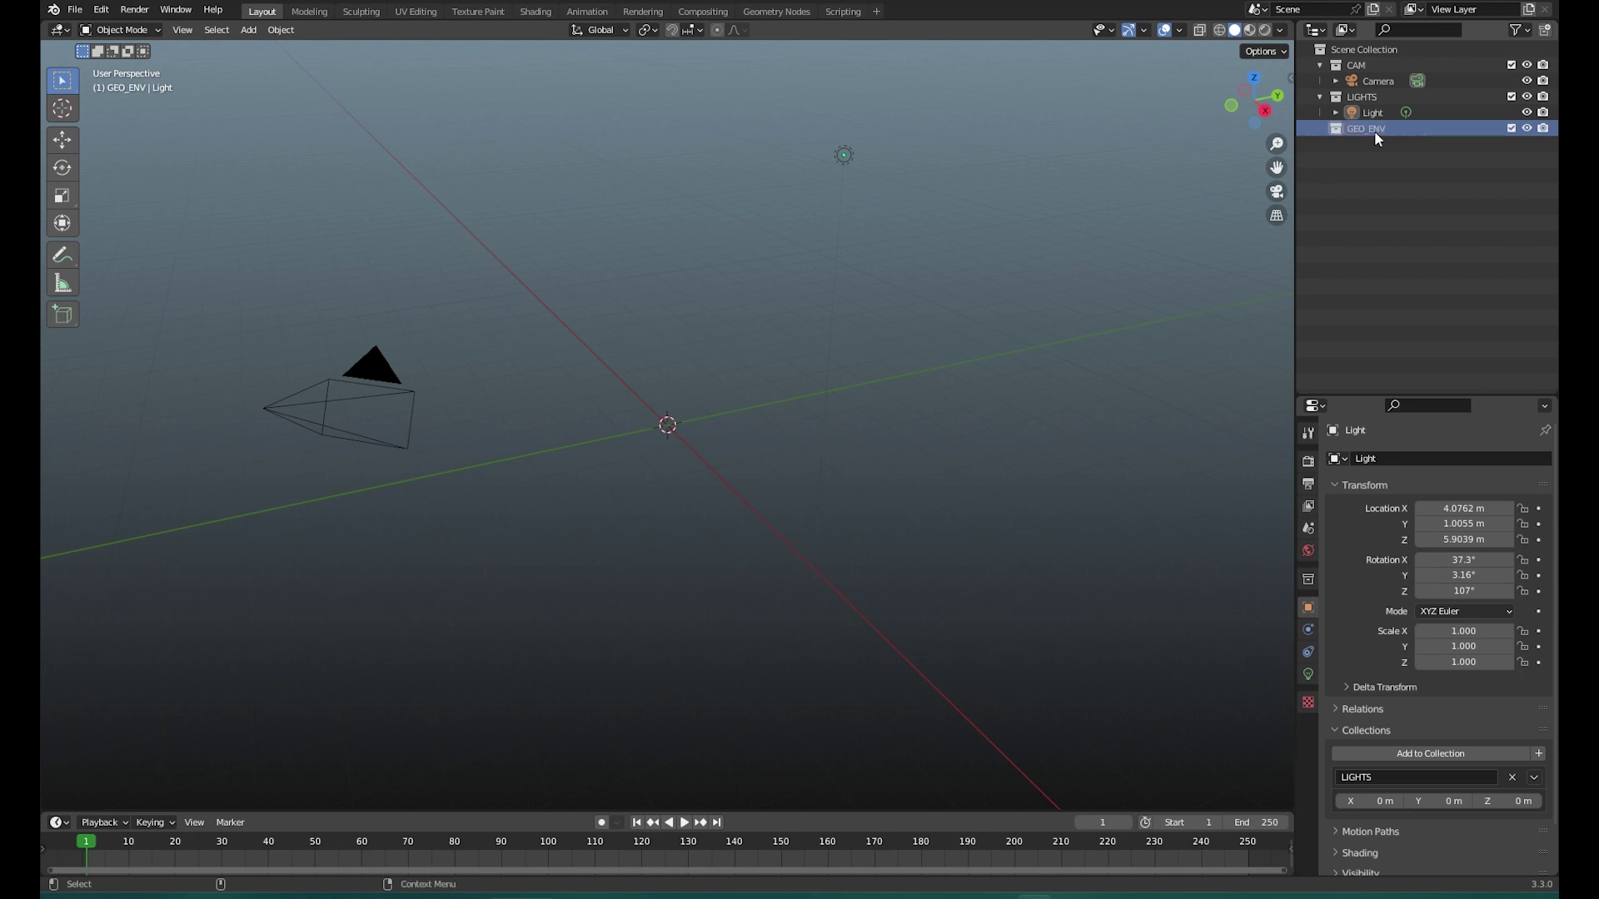
# - Add another collection directly under the Scene Collection and name it GEO_CHAR
pyautogui.click(1354, 181)
pyautogui.click(1363, 49)
pyautogui.rightClick(1333, 196)
pyautogui.click(1340, 201)
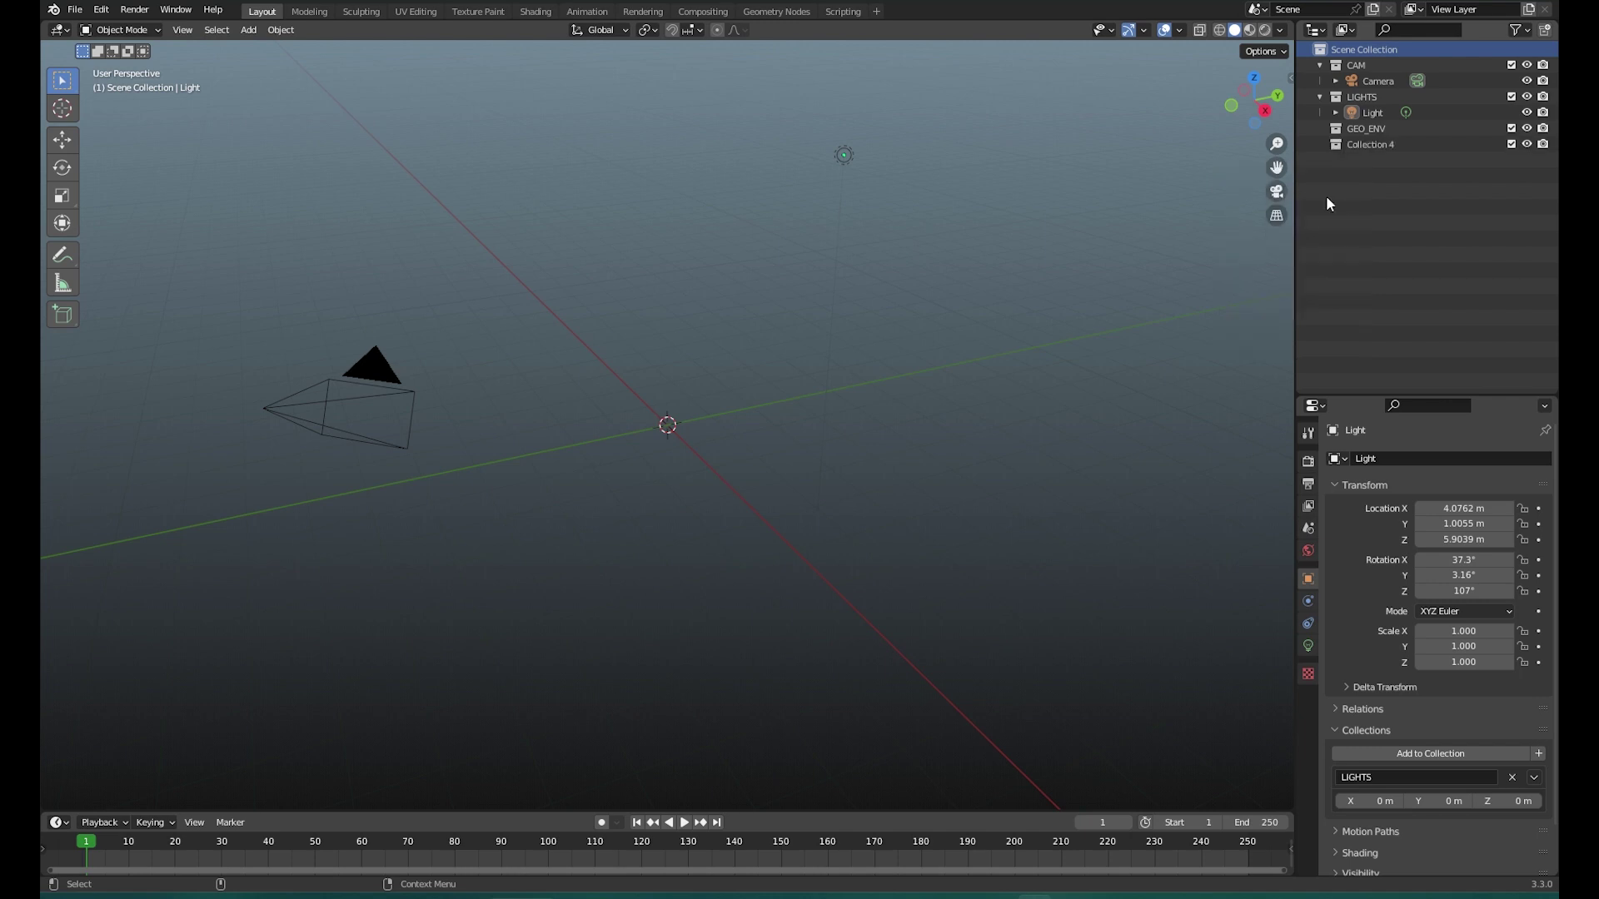
pyautogui.doubleClick(1341, 144)
pyautogui.write('GEO_CHAR')
pyautogui.press('Return')
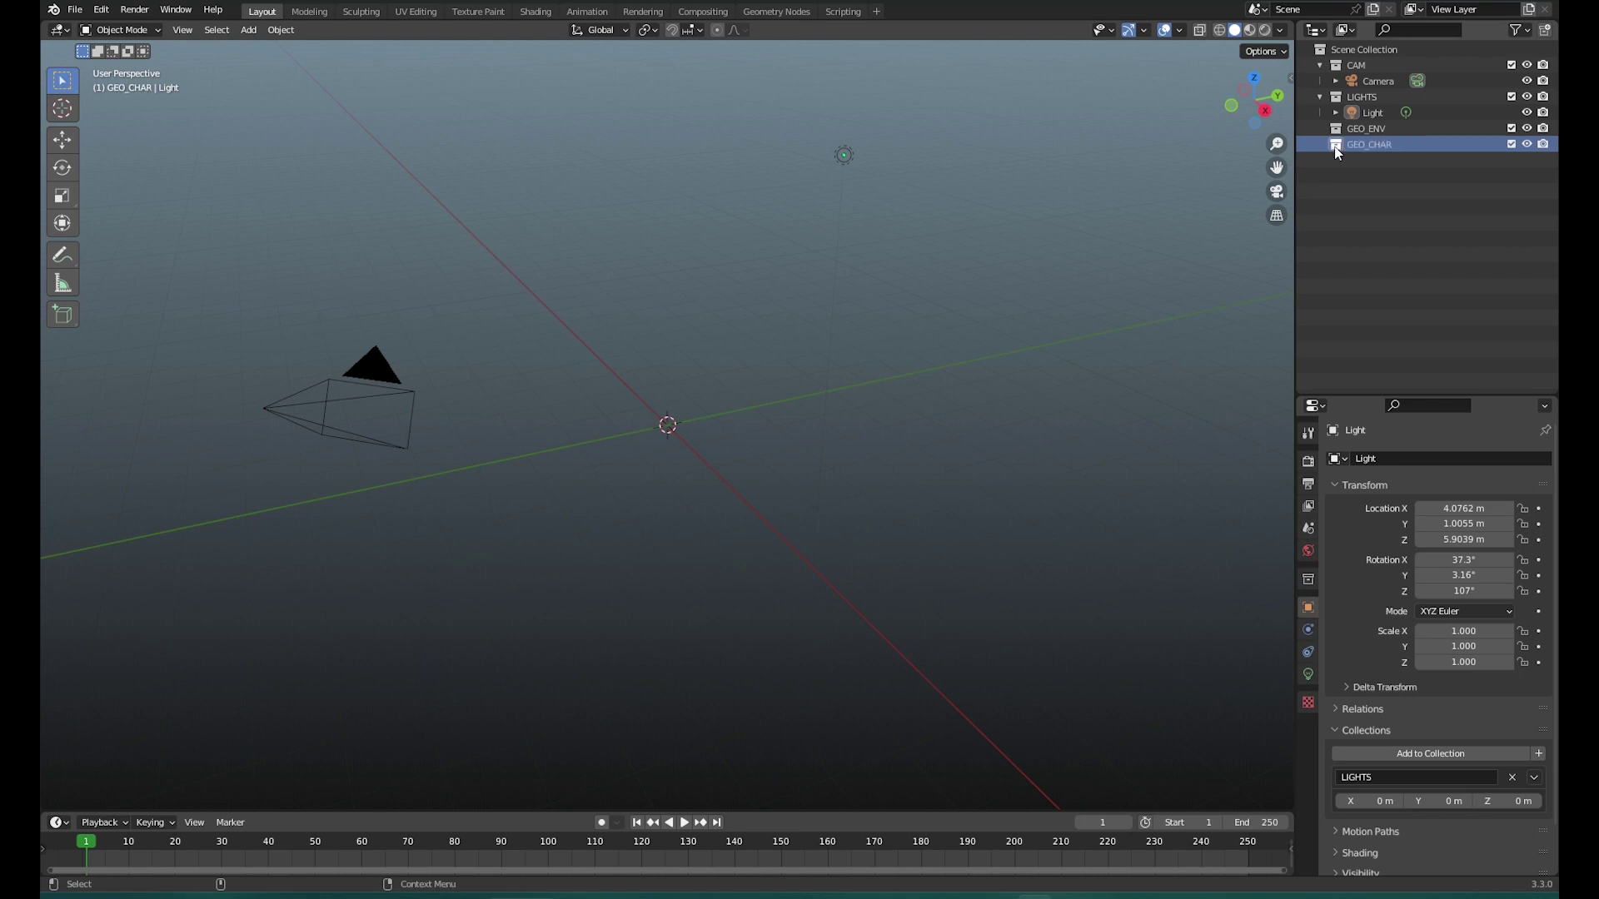
# - Add a mesh plane to the GEO_ENV collection and scale it to about 3.83 in X and Y
pyautogui.click(1362, 128)
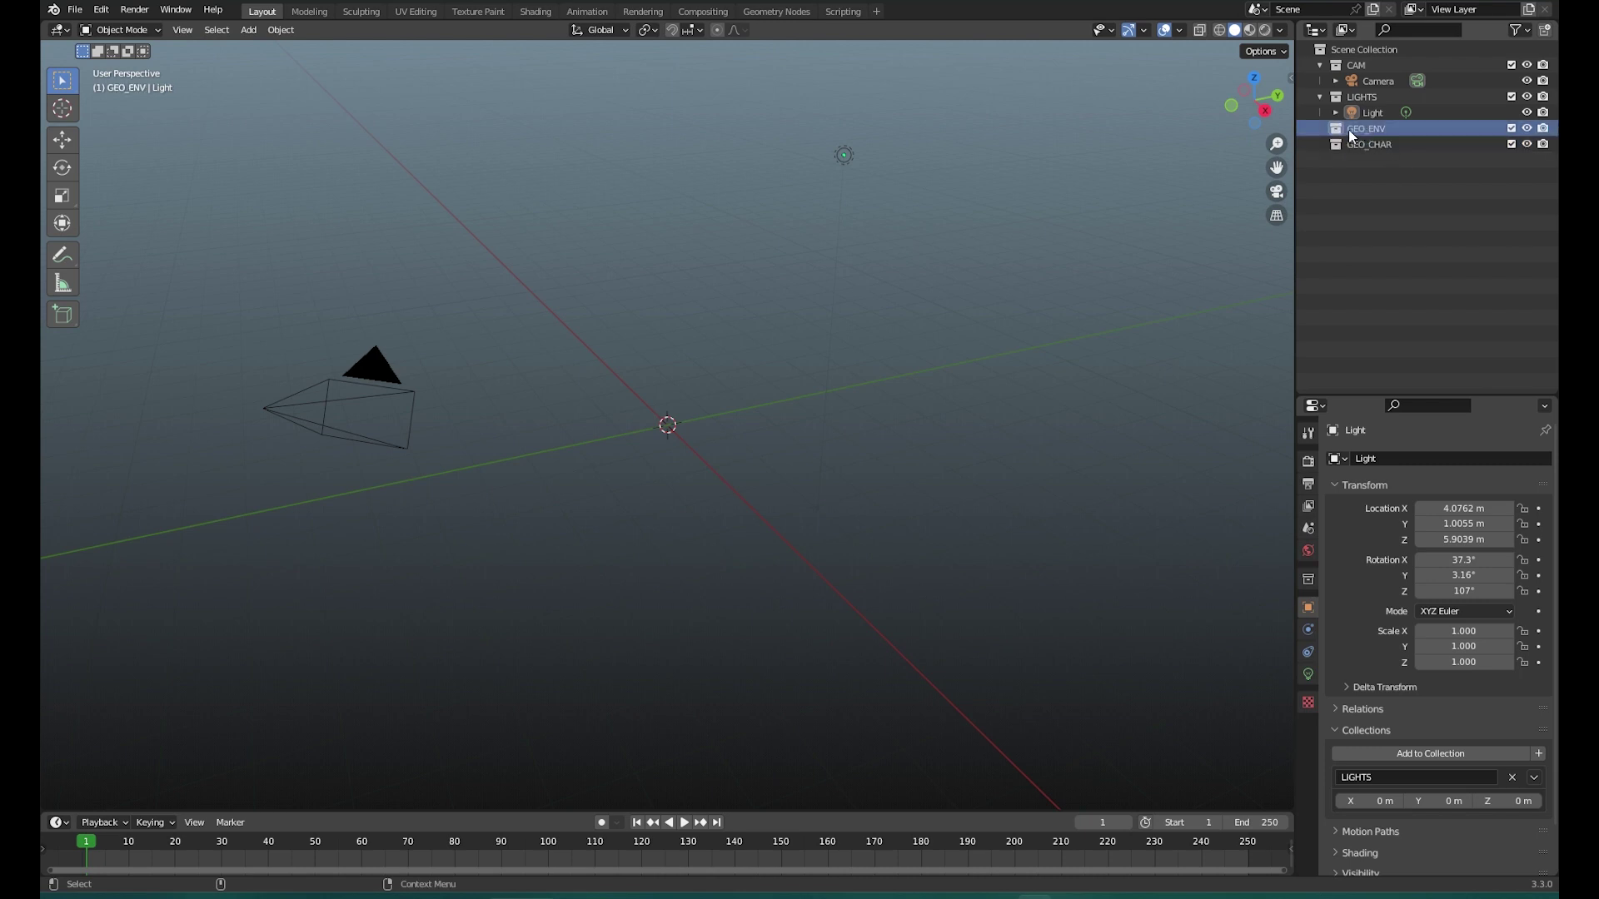
pyautogui.click(249, 30)
pyautogui.moveTo(260, 47)
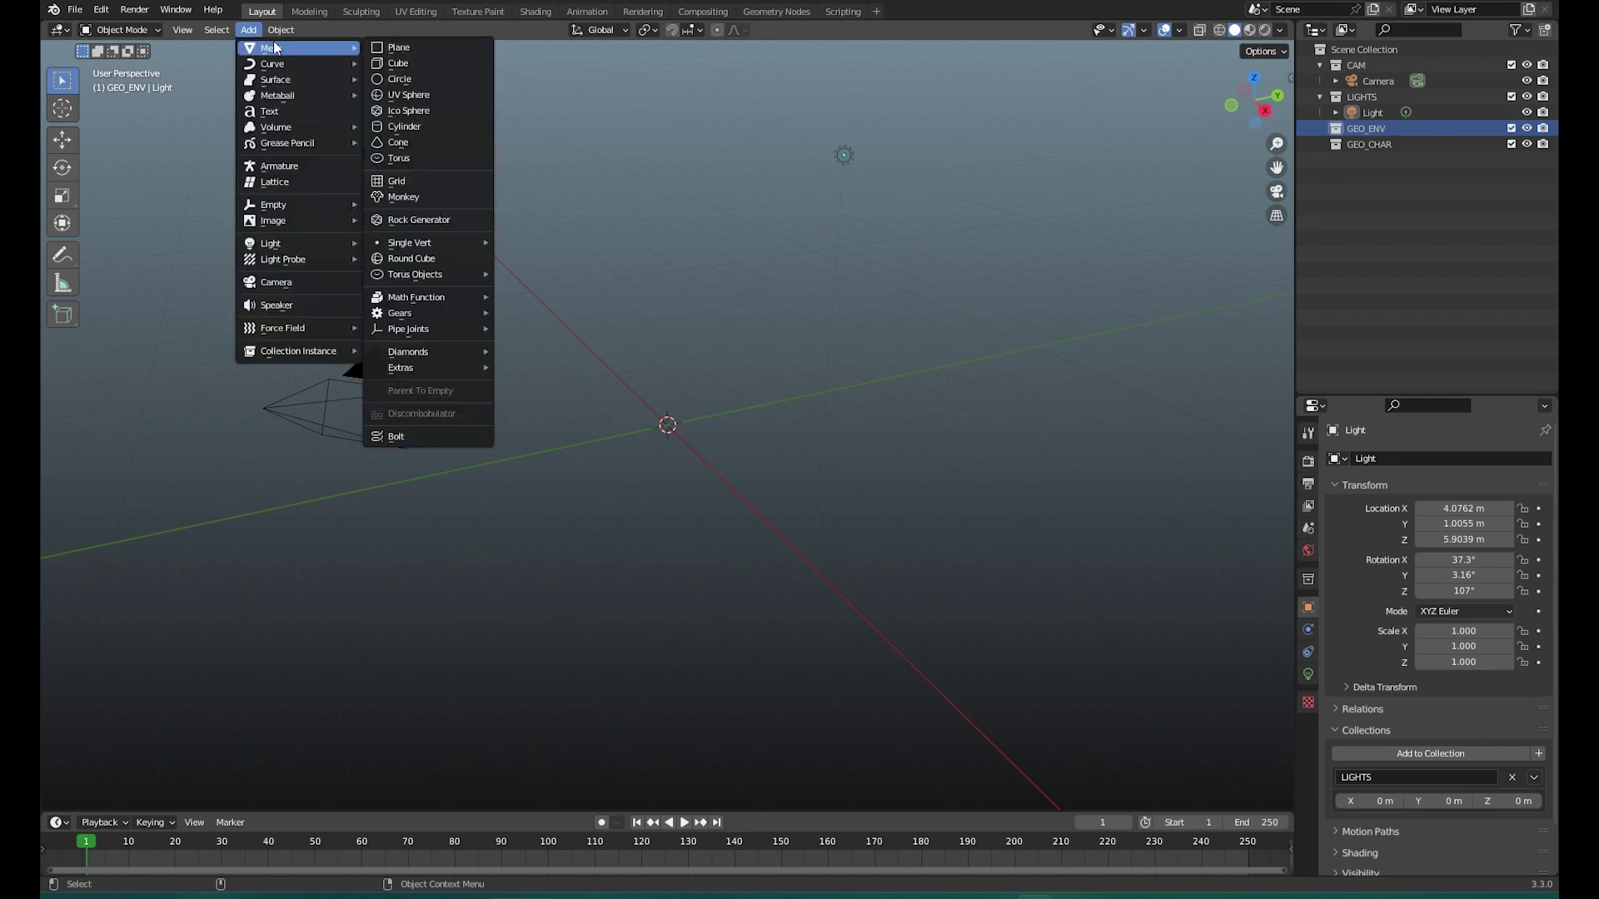
pyautogui.click(382, 50)
pyautogui.hotkey('shift', 'space')
pyautogui.press('s')
pyautogui.moveTo(702, 443); pyautogui.dragTo(817, 487)
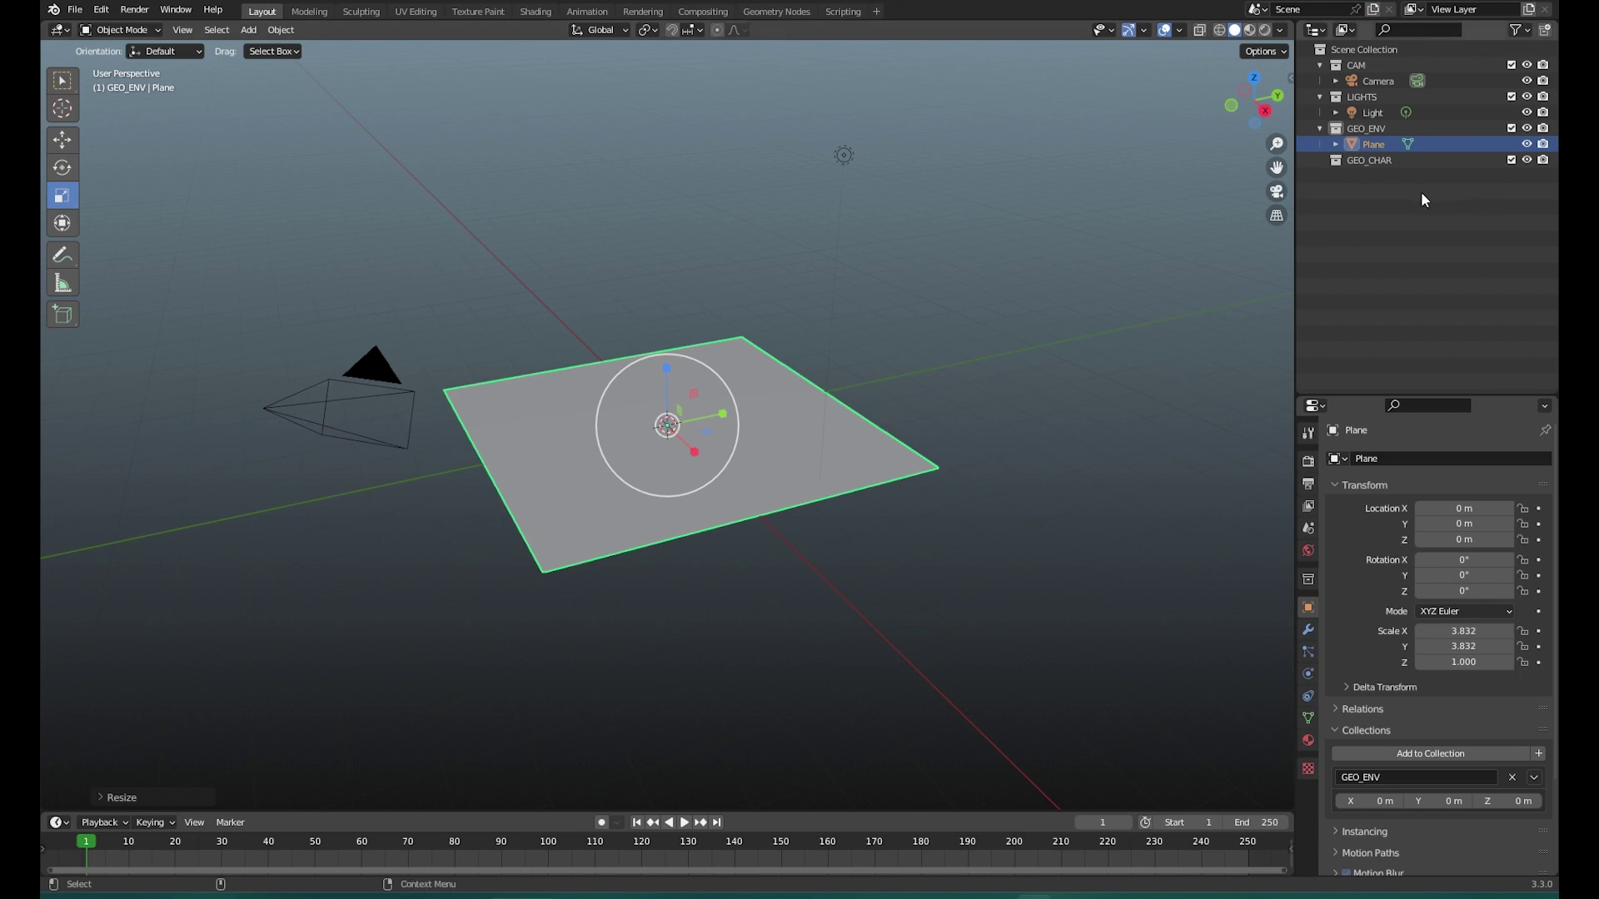
# - Add a mesh cube to the GEO_CHAR collection and raise it to about 1.29 m in Z
pyautogui.click(1383, 160)
pyautogui.click(243, 31)
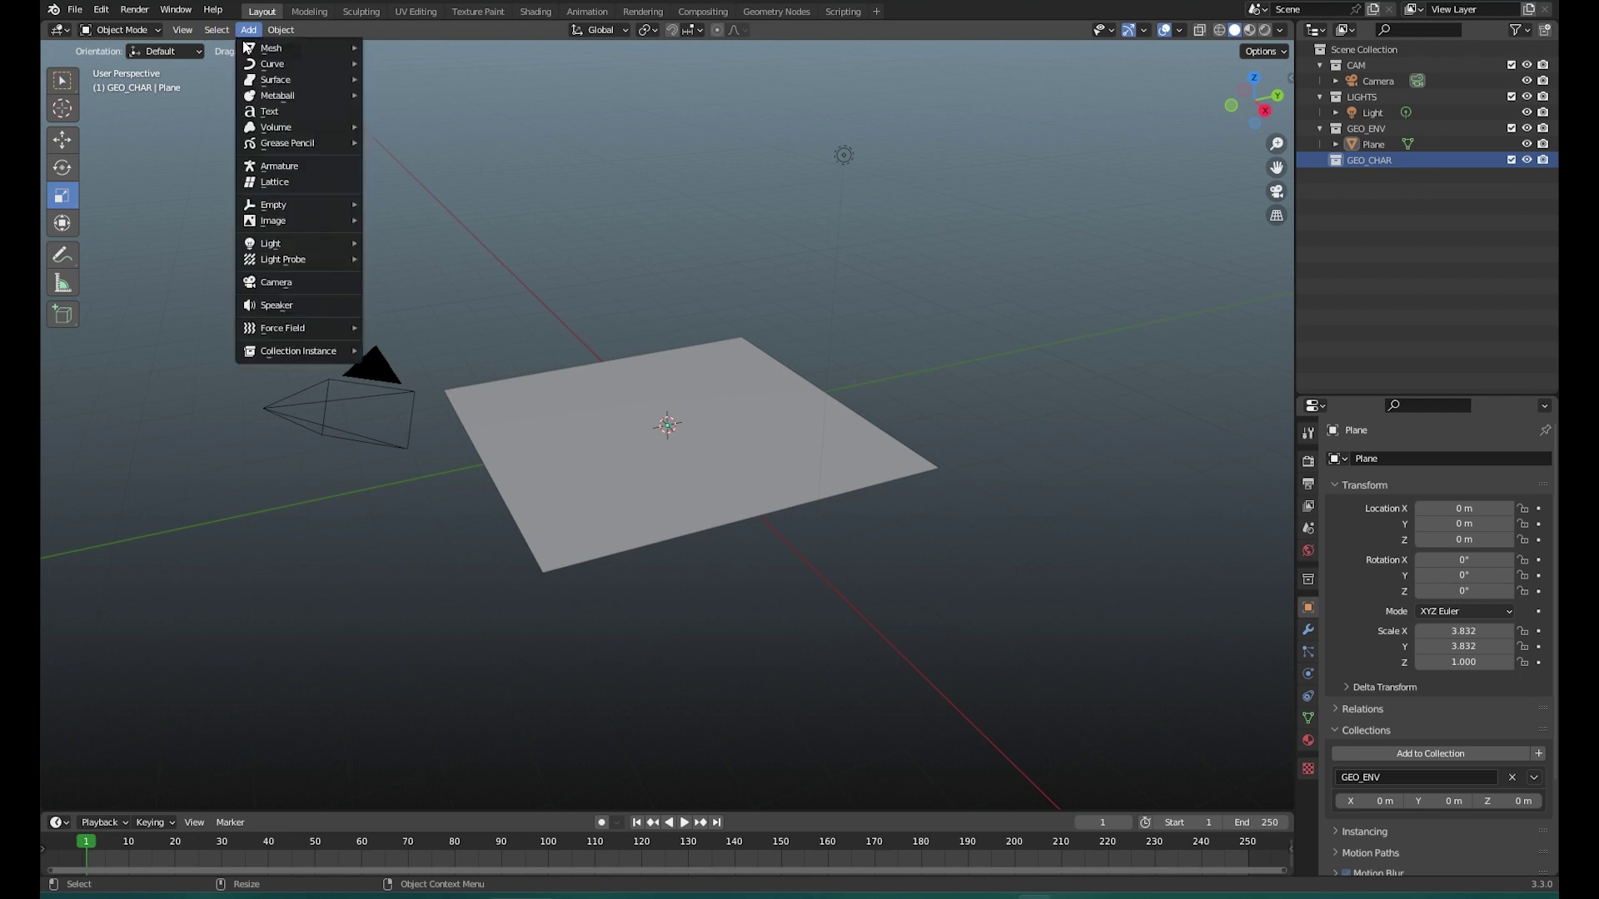
pyautogui.moveTo(333, 49)
pyautogui.click(405, 64)
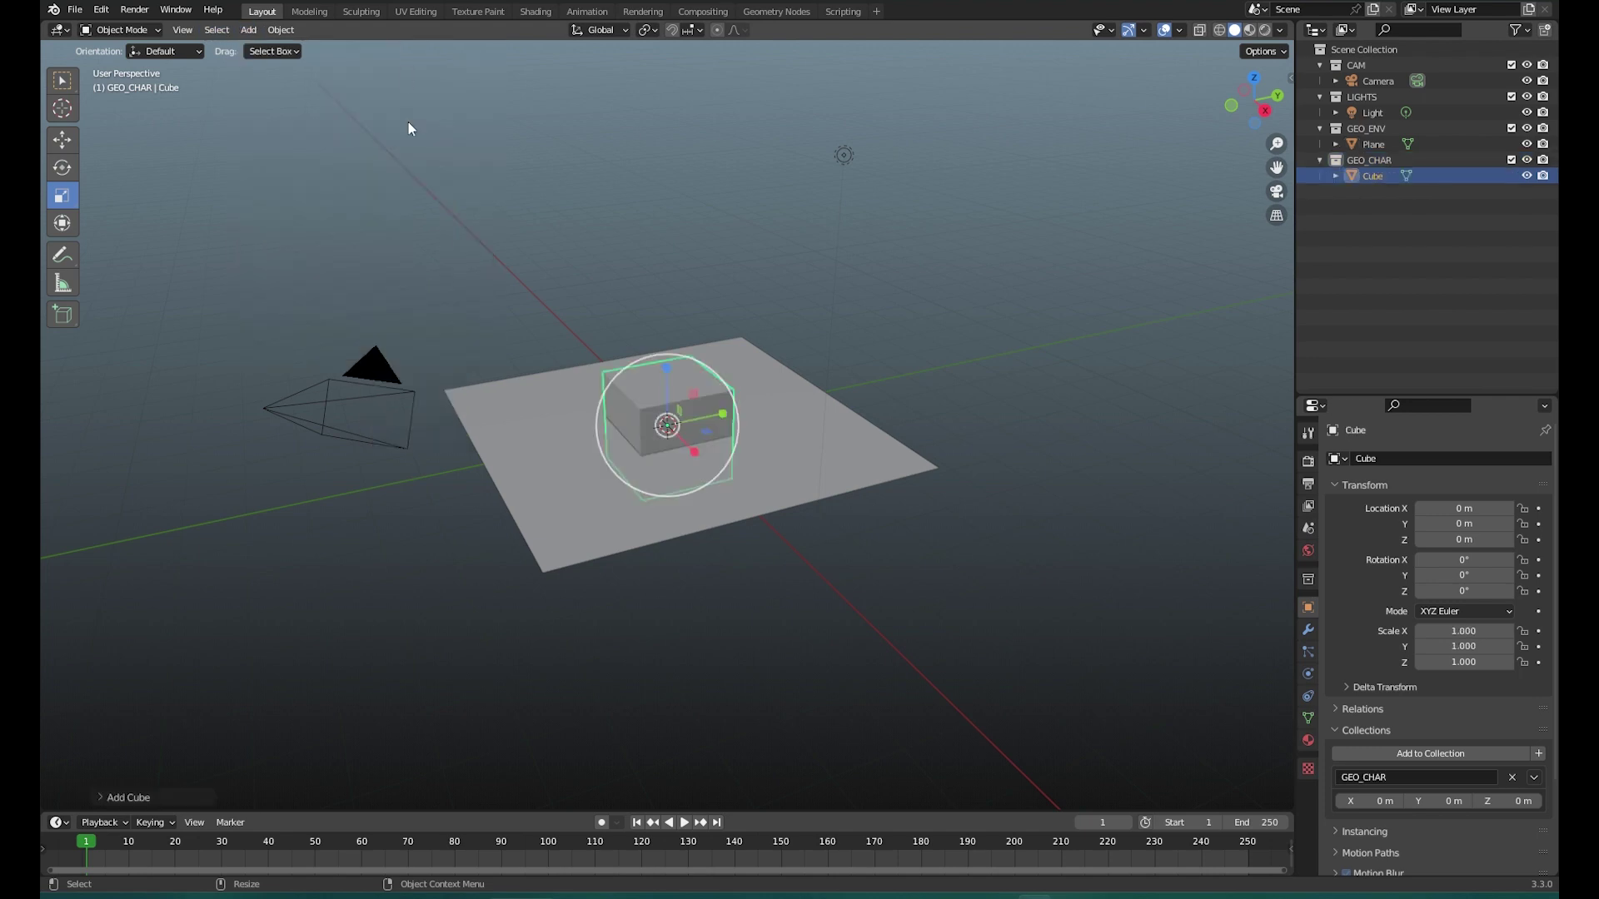
pyautogui.hotkey('shift', 'space')
pyautogui.press('g')
pyautogui.moveTo(671, 363); pyautogui.dragTo(671, 304)
# - Enlarge the ground plane to a scale of about 6.86 in X and Y
pyautogui.click(737, 450)
pyautogui.hotkey('shift', 'space')
pyautogui.press('s')
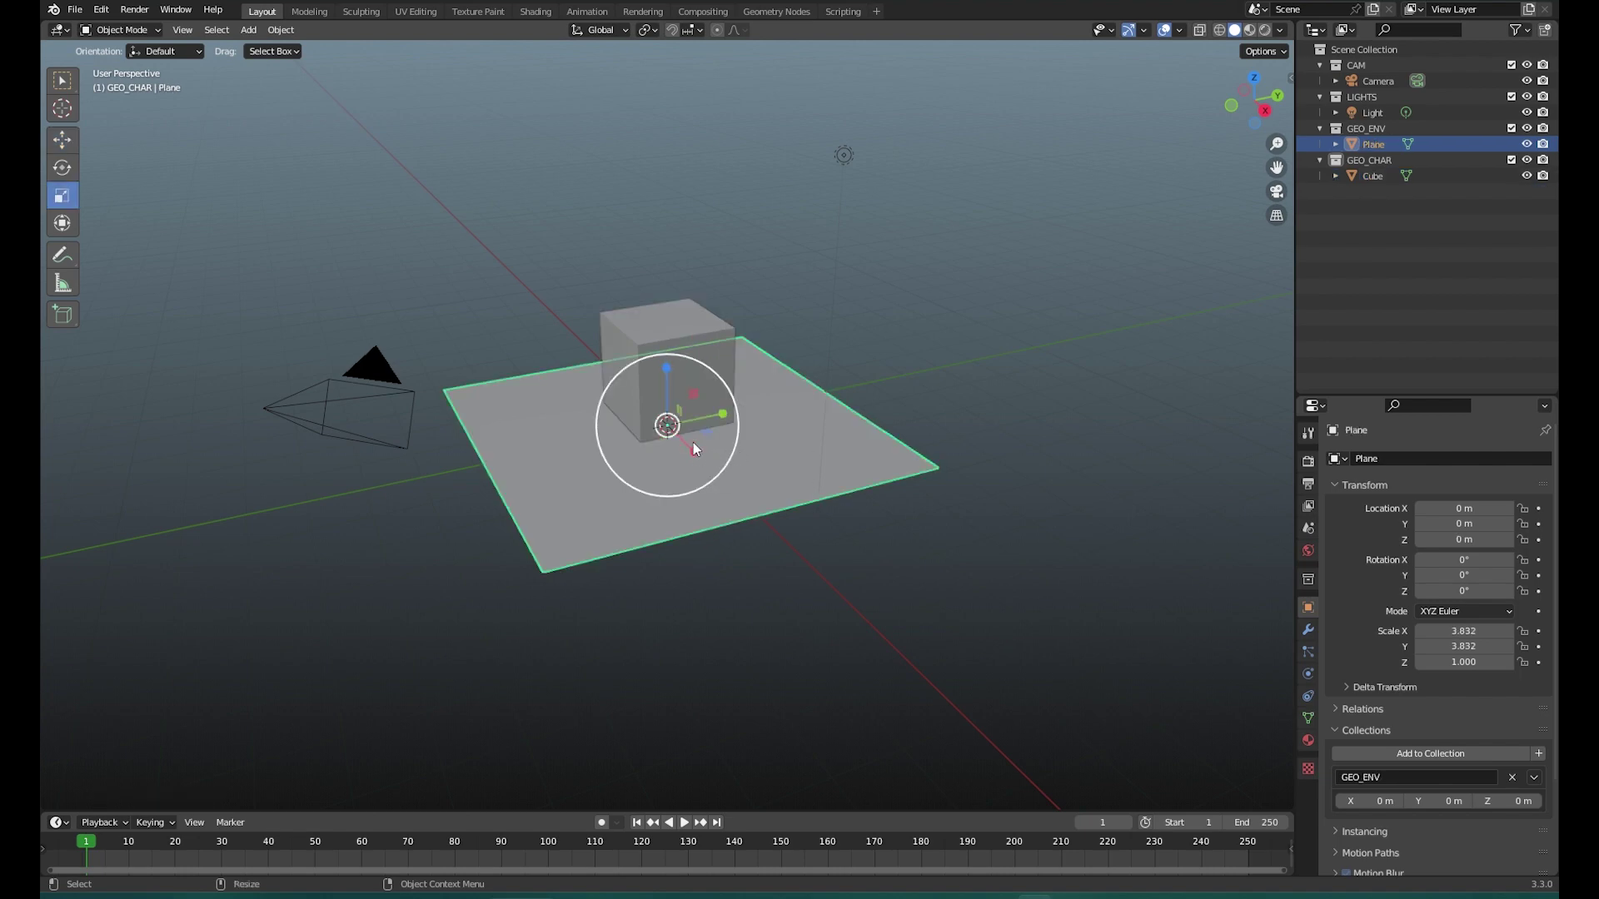
pyautogui.moveTo(707, 432); pyautogui.dragTo(733, 454)
pyautogui.click(1006, 393)
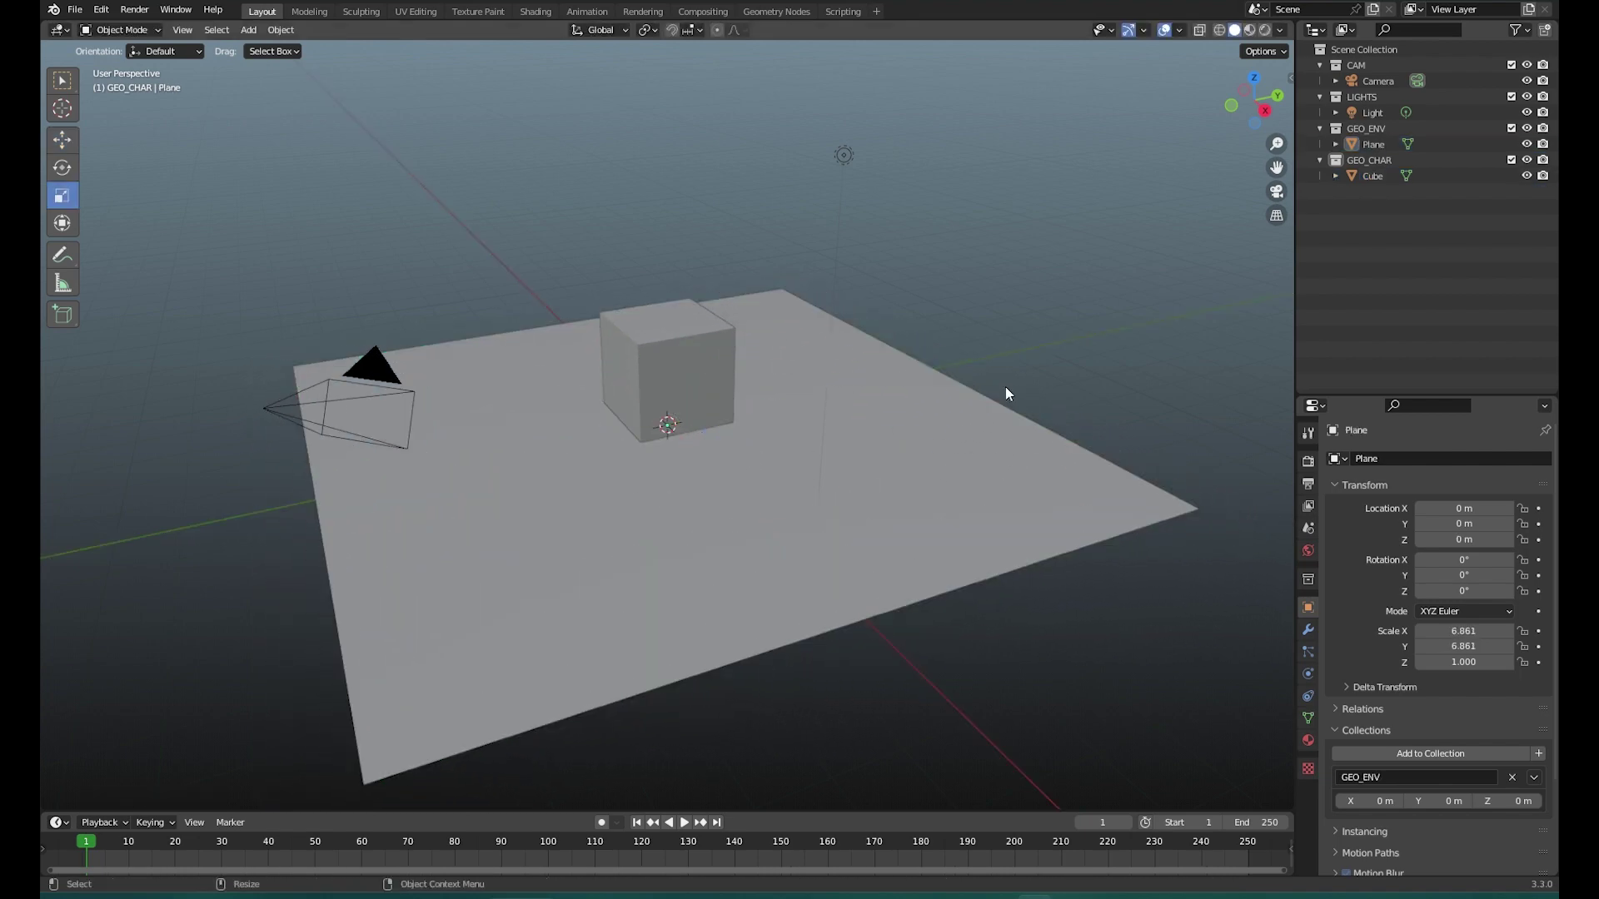
# - Reframe the plane and cube with Camera to View locked, placing the camera at about X 14.5, Y -14.0, Z 10.0 m, and release the lock
pyautogui.click(406, 417)
pyautogui.click(395, 399)
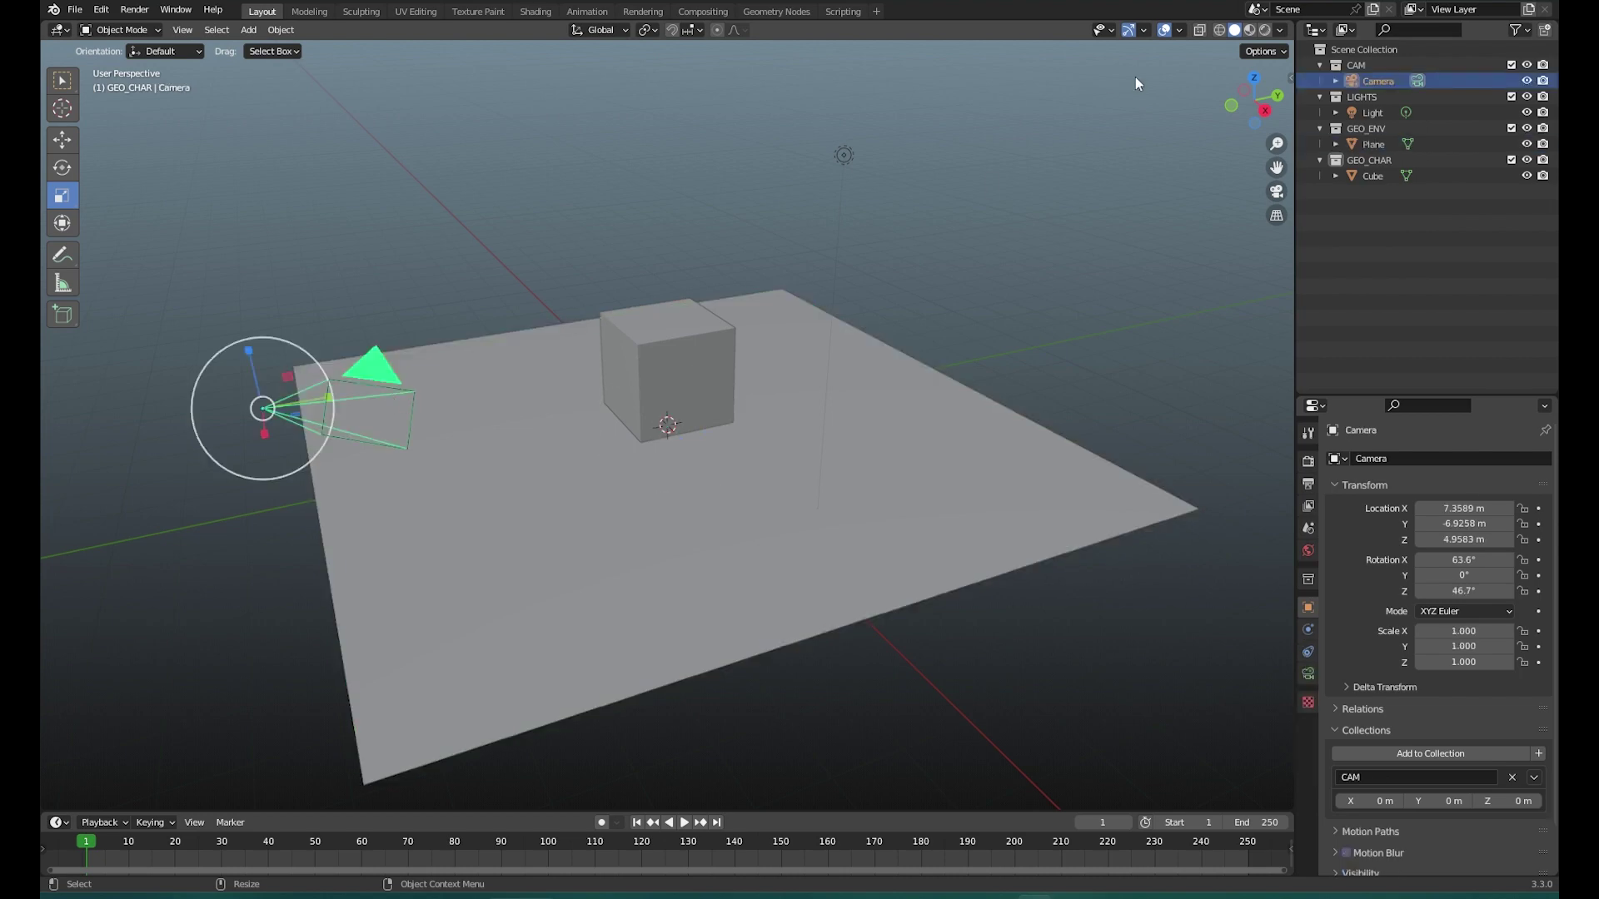
pyautogui.click(1291, 78)
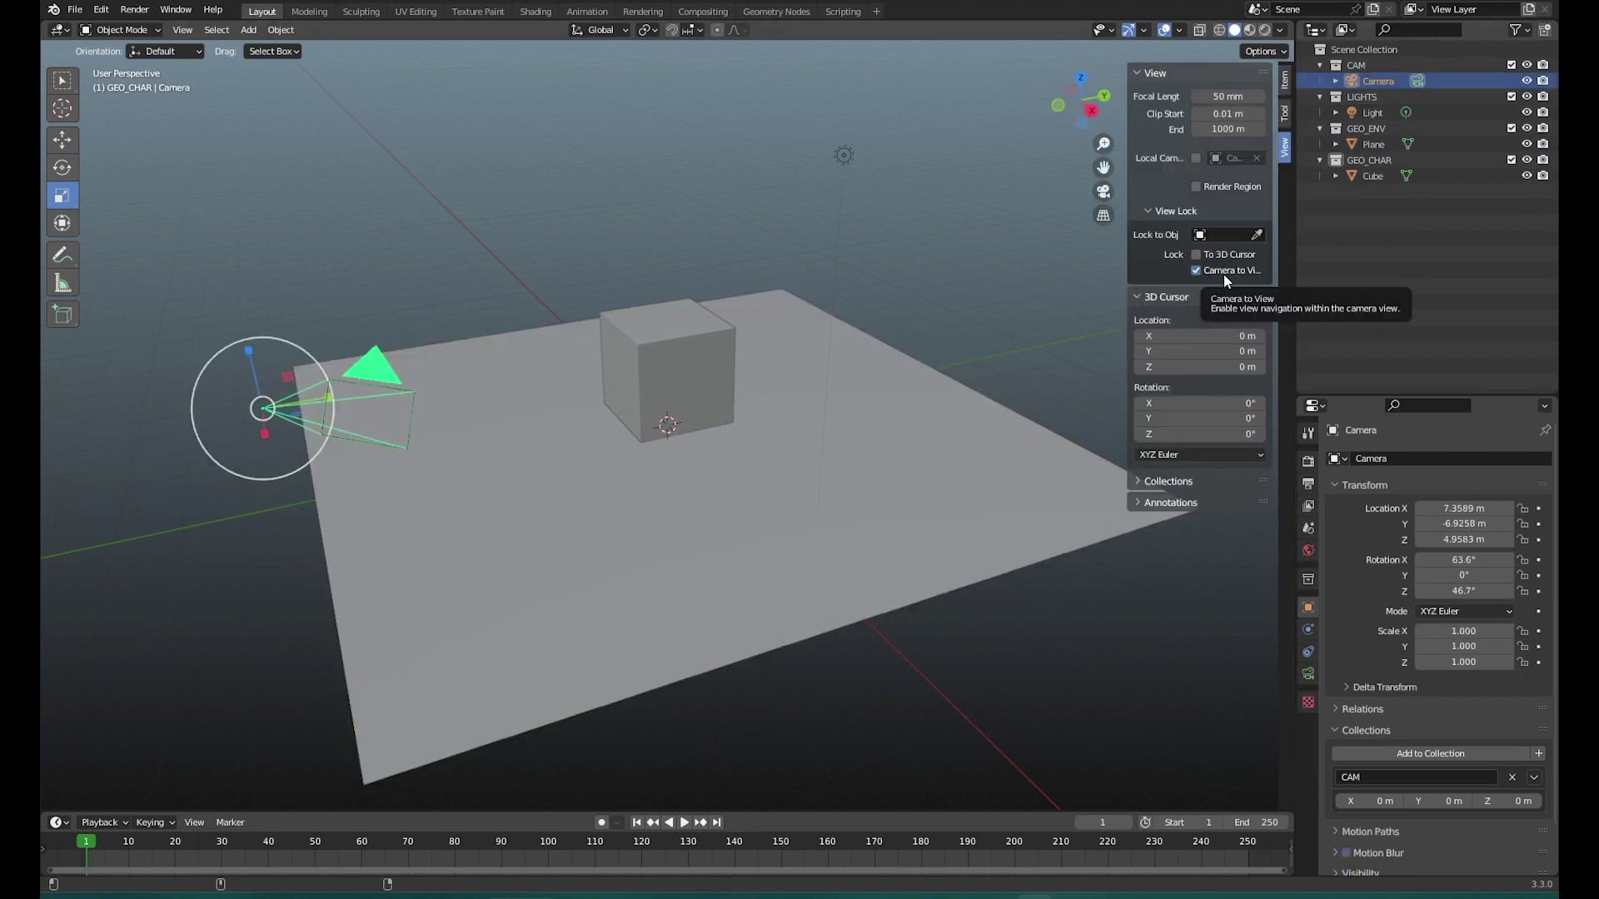
pyautogui.click(1103, 191)
pyautogui.keyDown('shift'); pyautogui.moveTo(777, 457); pyautogui.dragTo(813, 528, button='middle'); pyautogui.keyUp('shift')
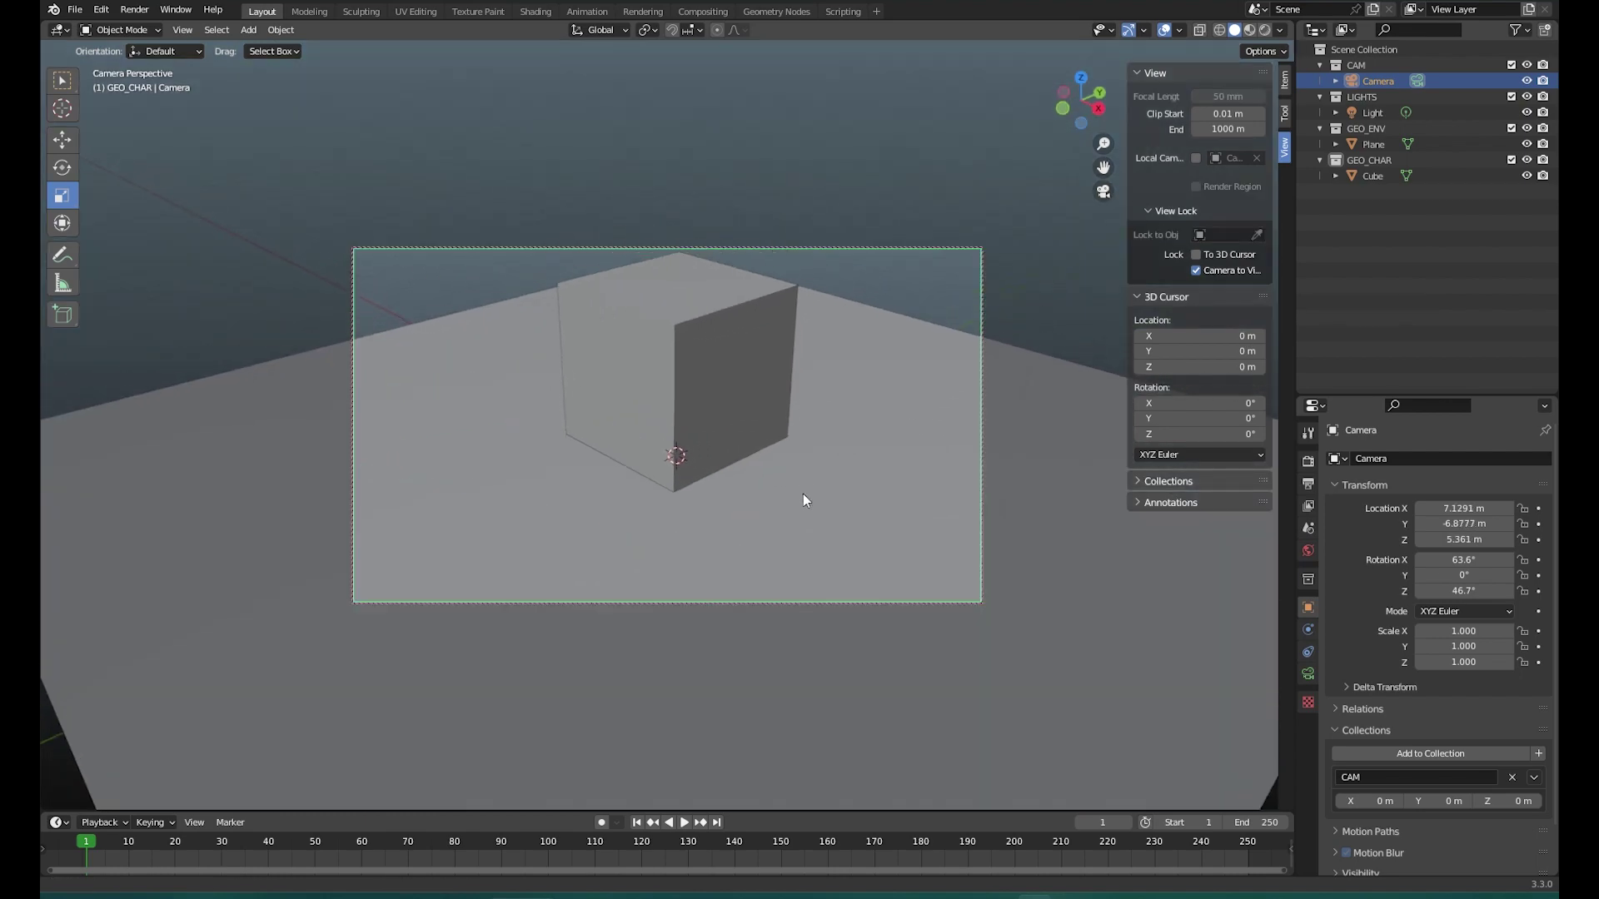
pyautogui.scroll(-5, 813, 528)
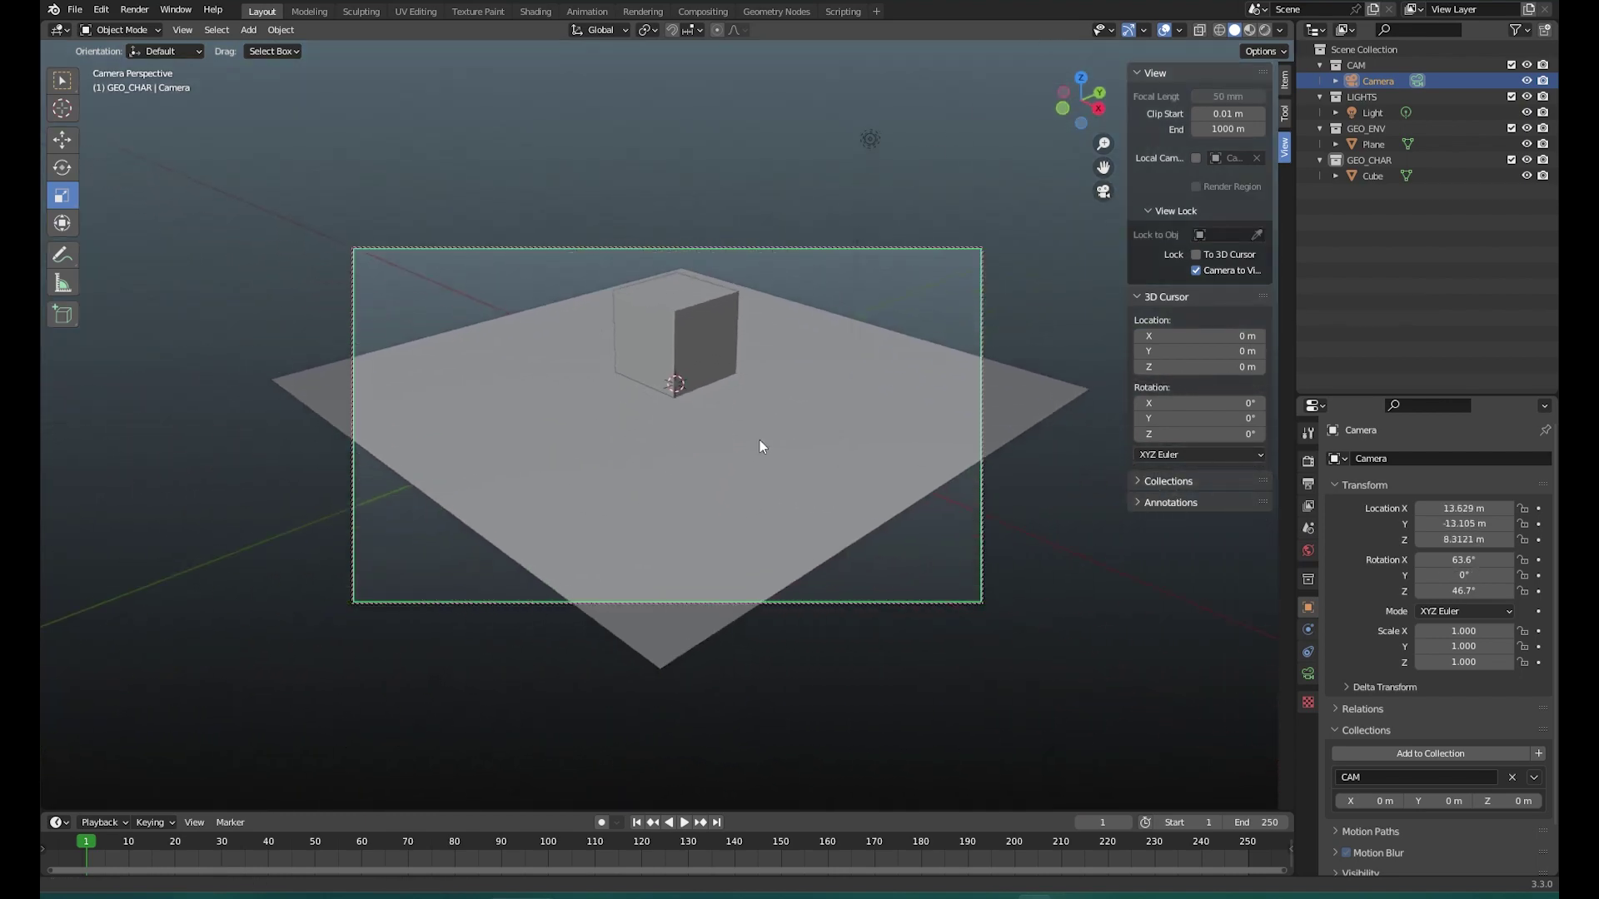
pyautogui.keyDown('shift'); pyautogui.moveTo(760, 414); pyautogui.dragTo(760, 445, button='middle'); pyautogui.keyUp('shift')
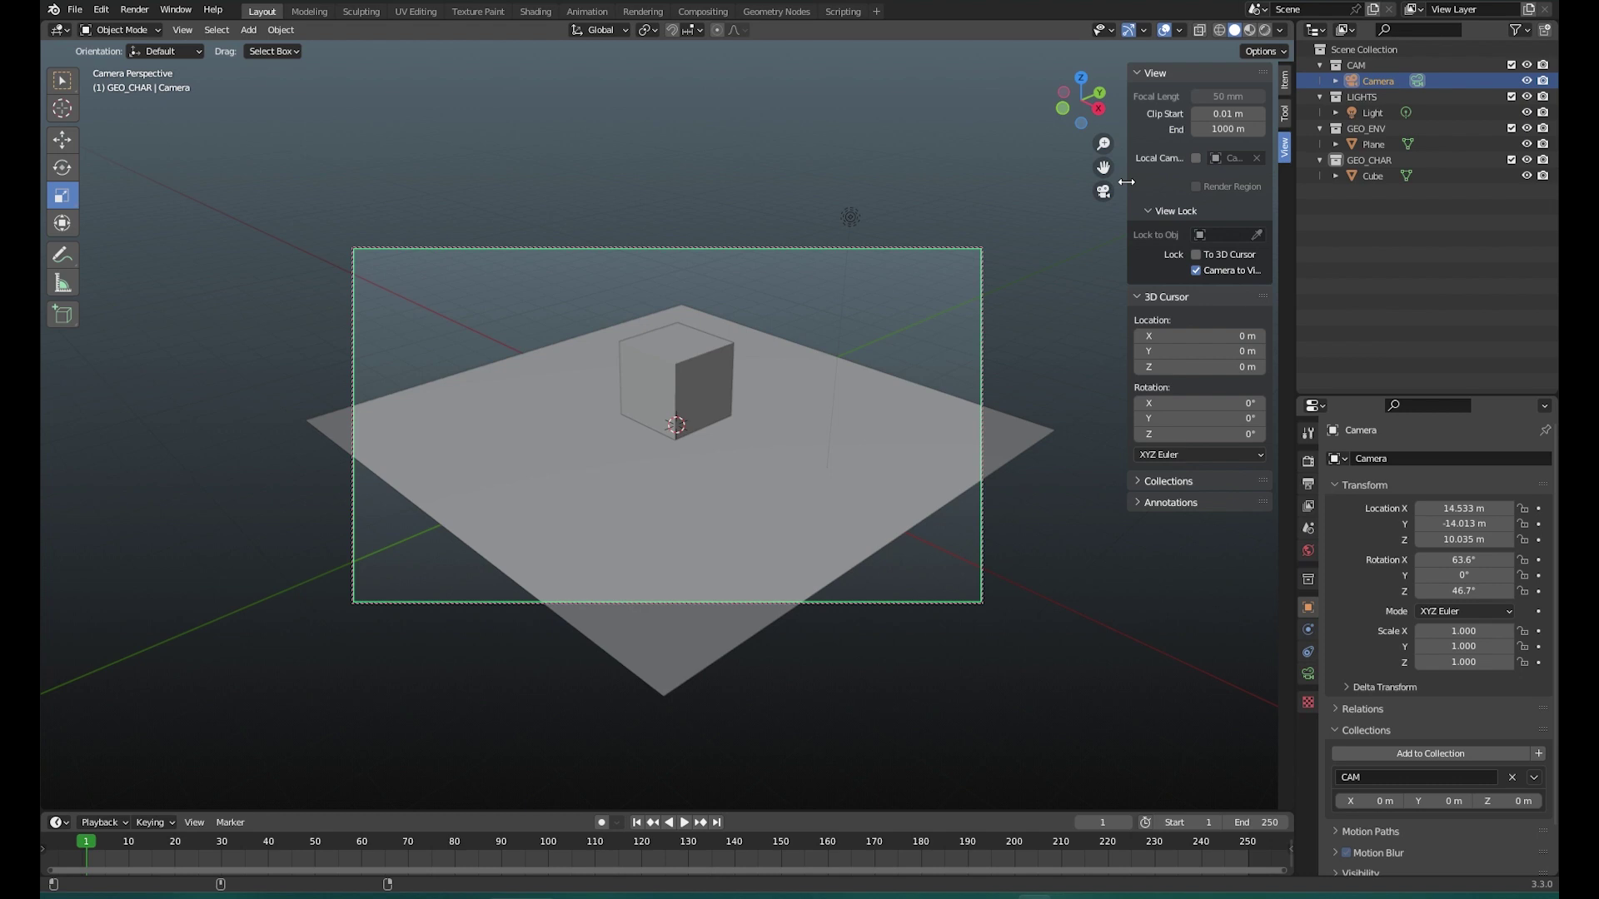
pyautogui.click(1103, 191)
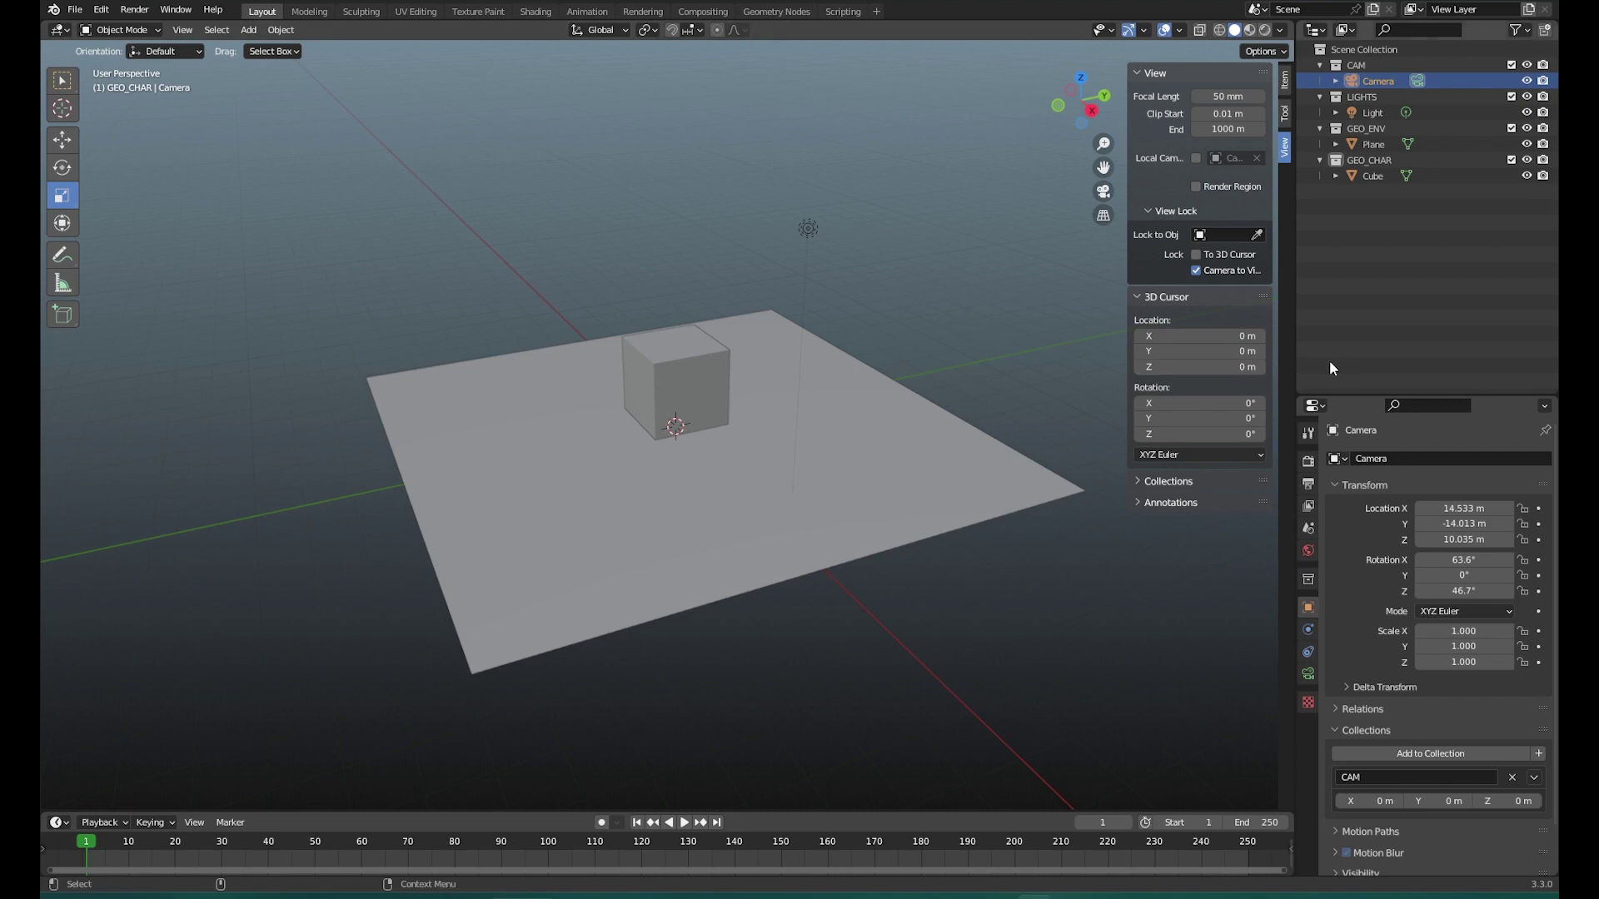
pyautogui.click(1195, 270)
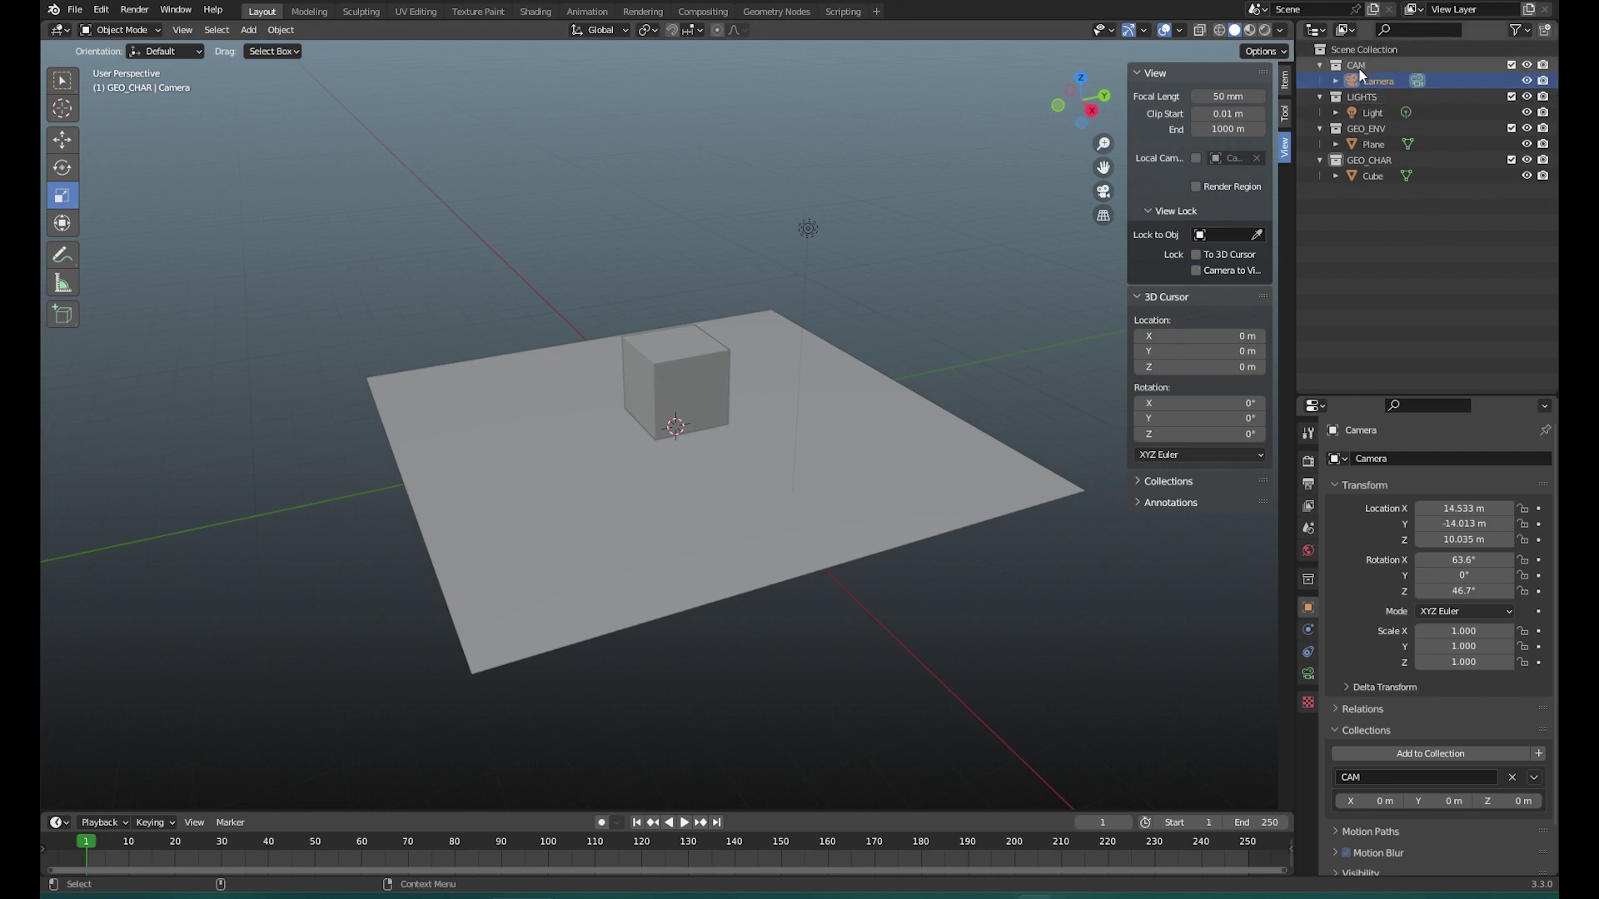
pyautogui.click(1363, 67)
pyautogui.click(1374, 100)
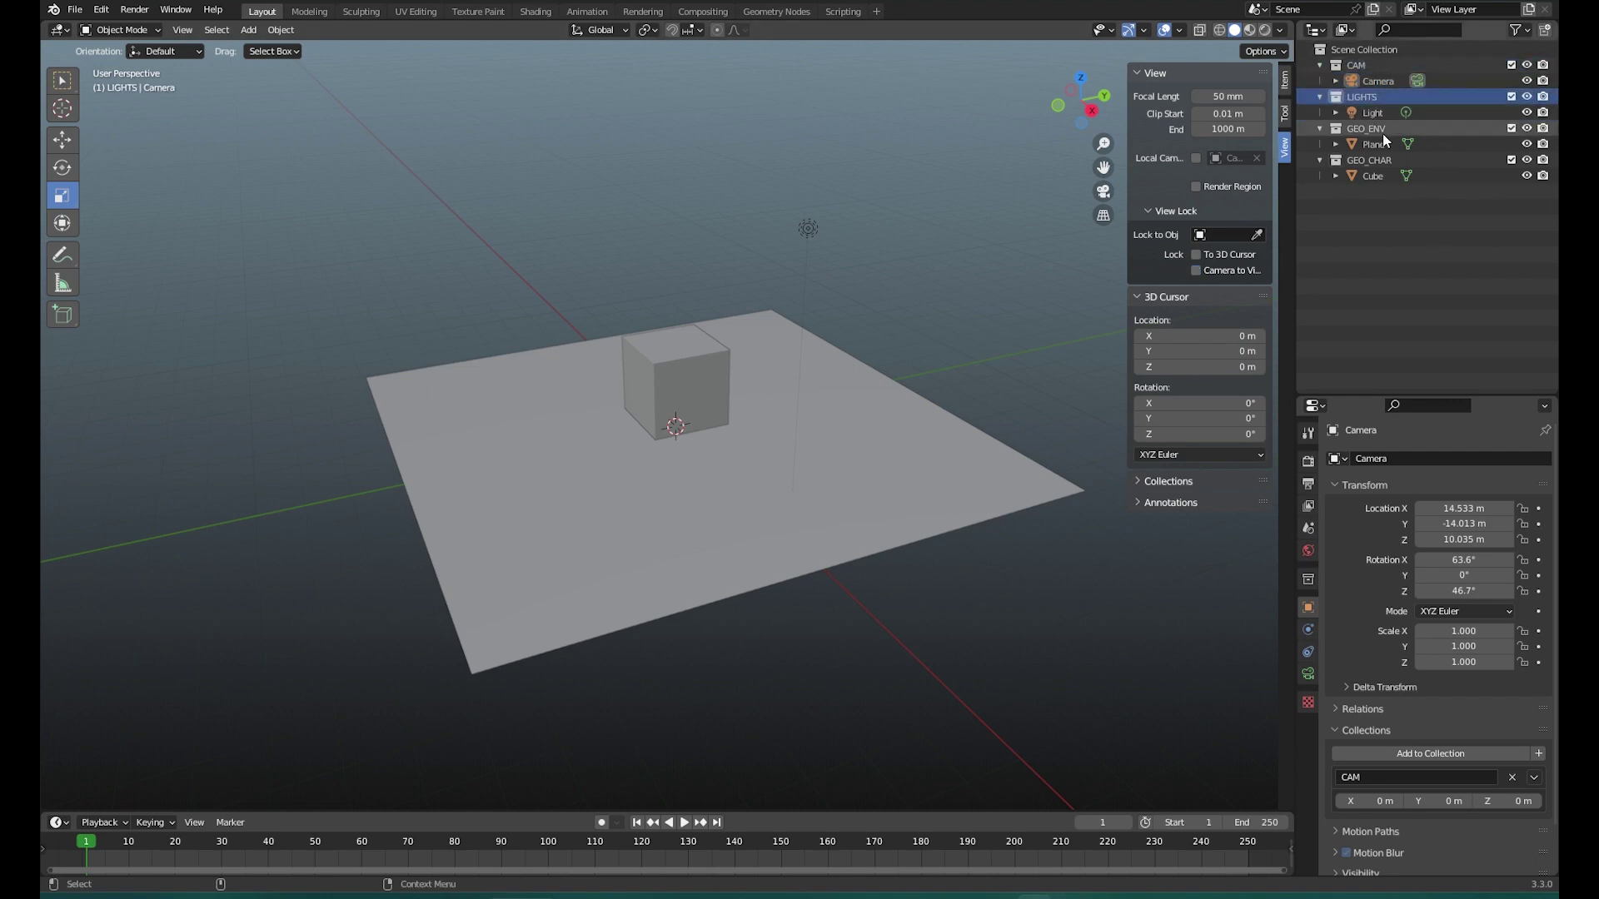
pyautogui.click(1383, 132)
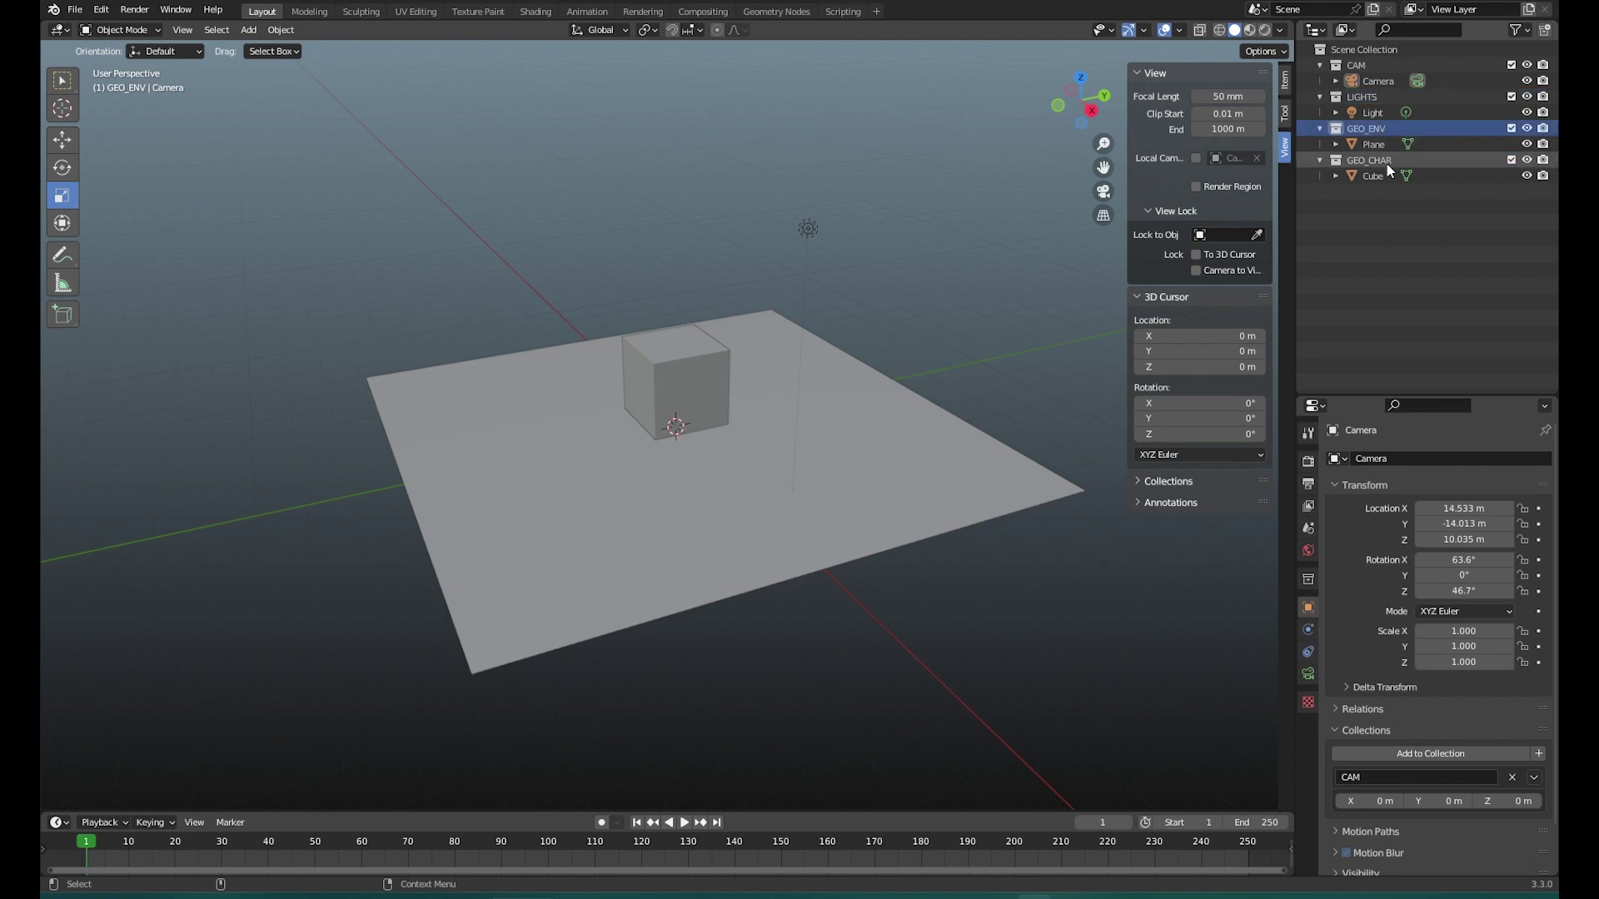
pyautogui.click(1388, 163)
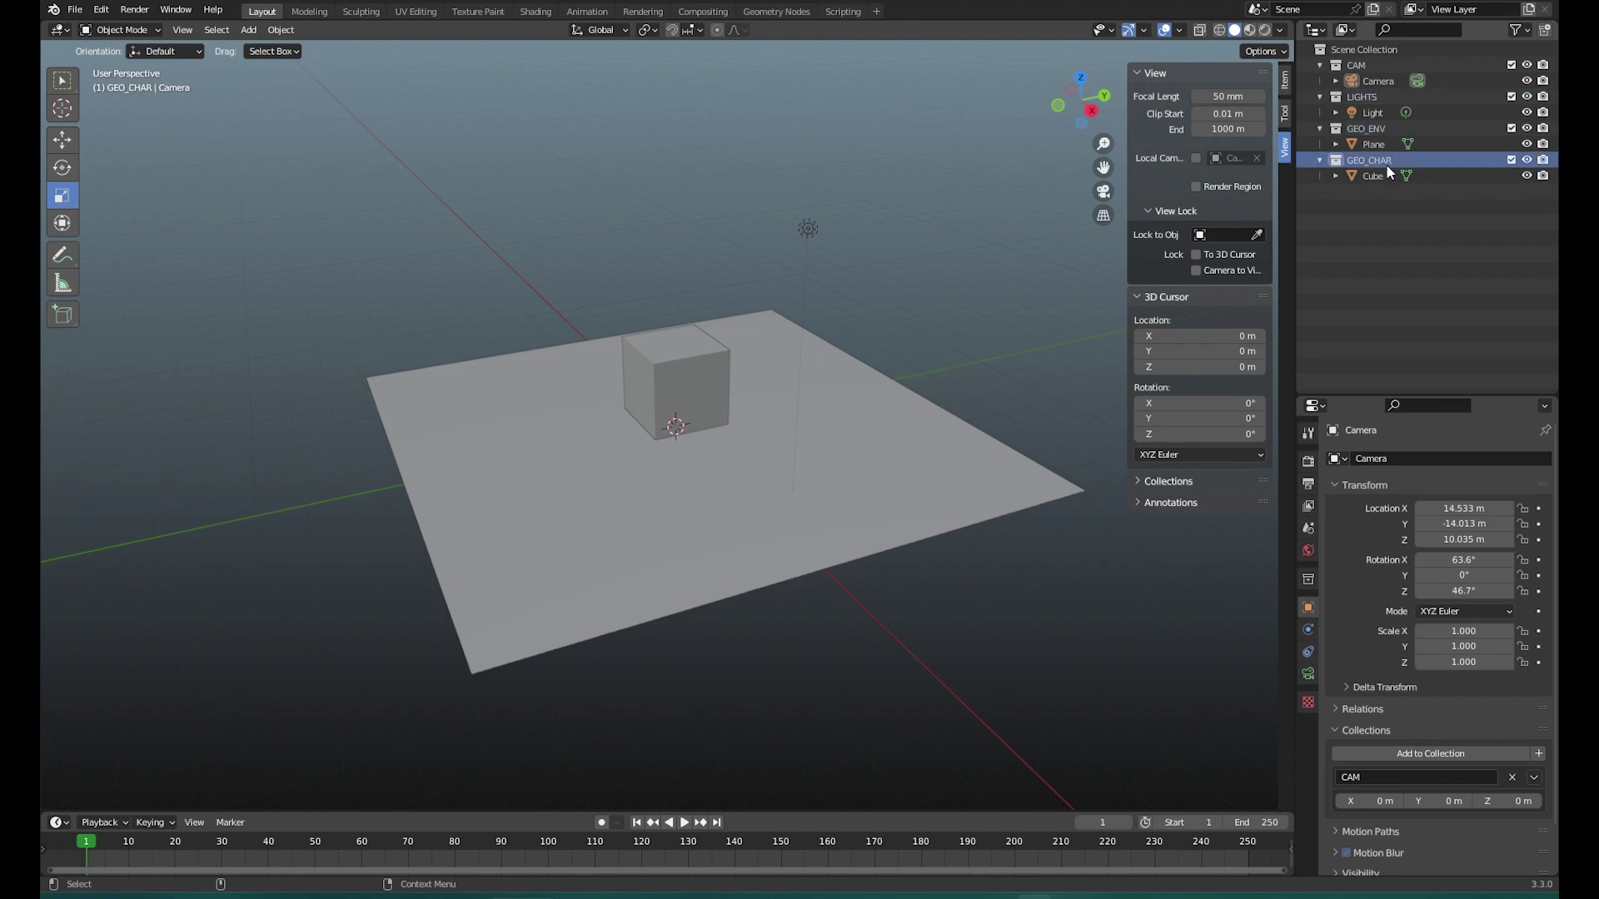
# - Give the cube a new material with a saturated red base color
pyautogui.click(703, 388)
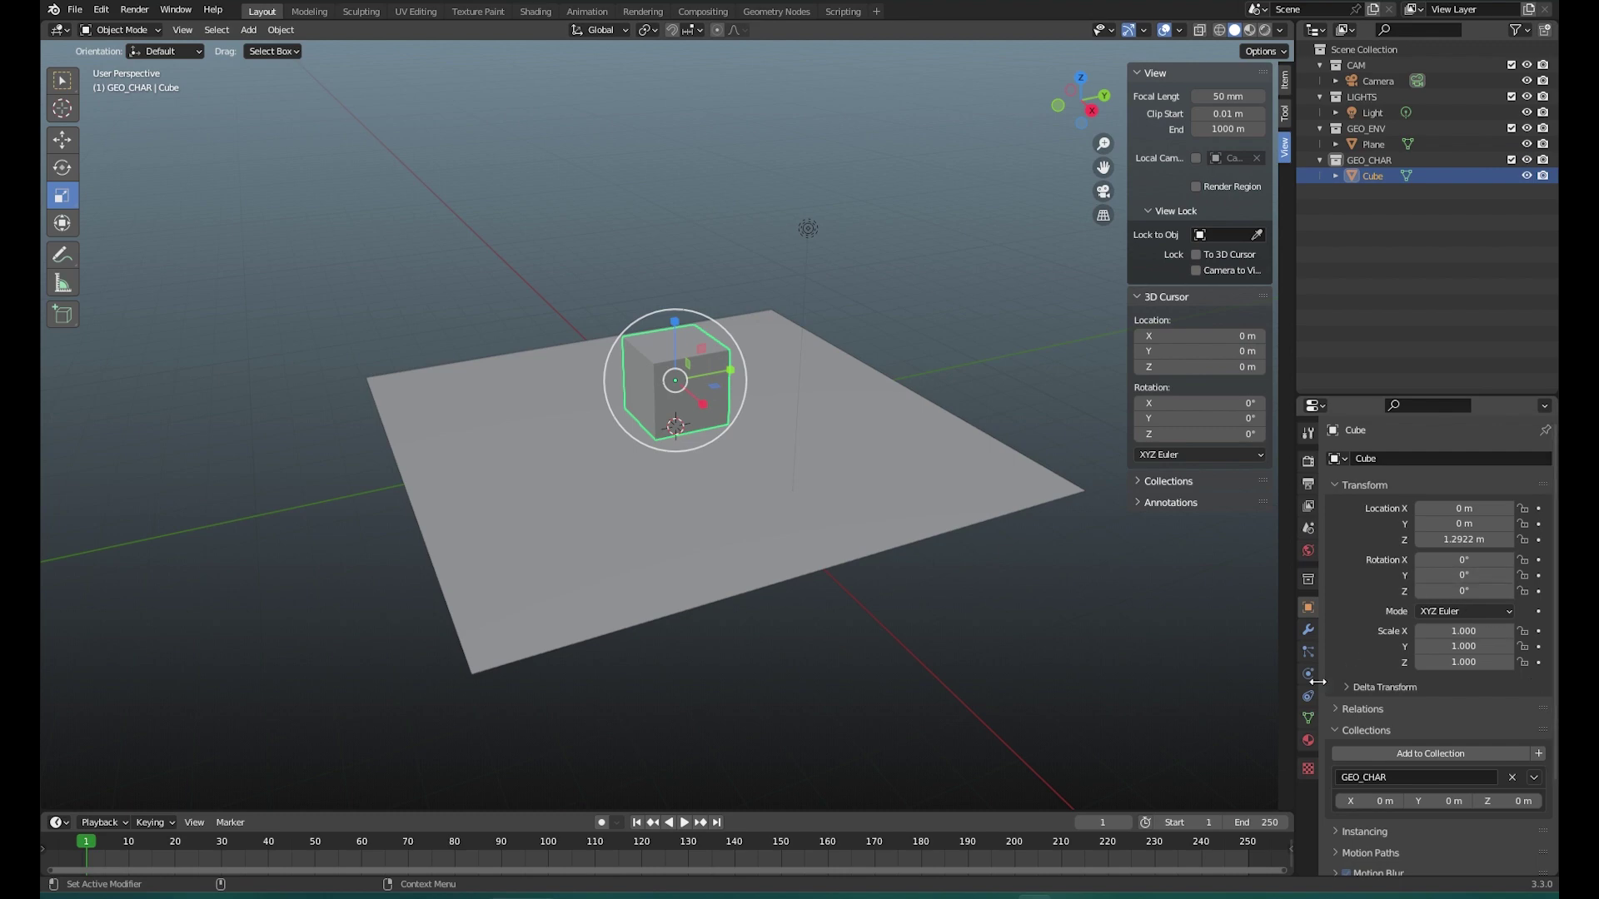
pyautogui.click(1308, 740)
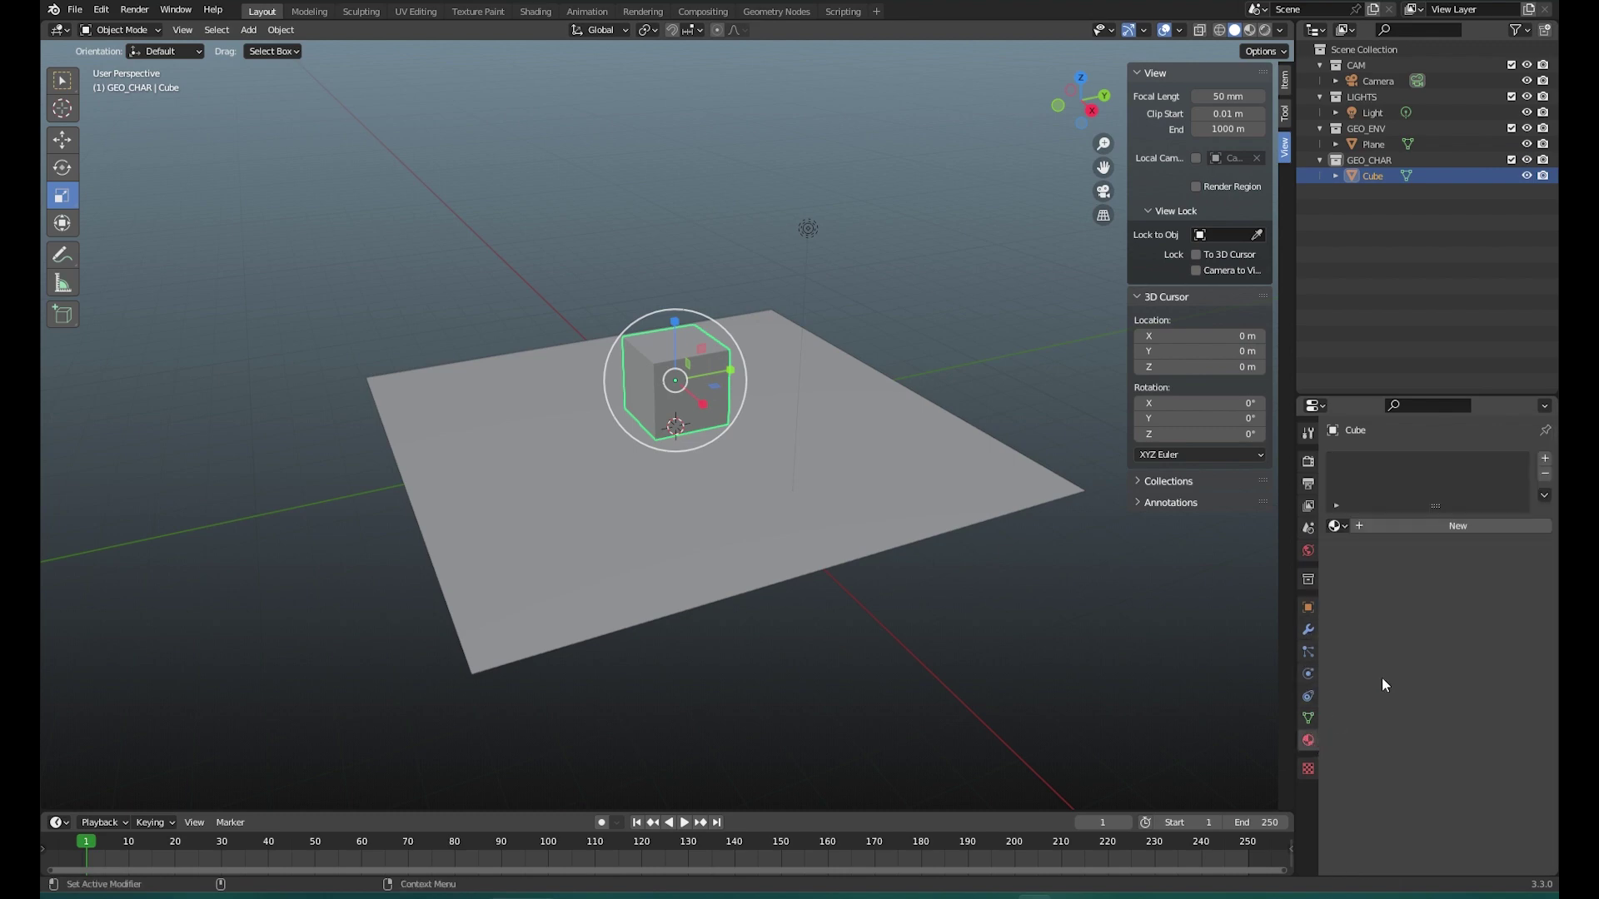
pyautogui.click(1391, 528)
pyautogui.click(1471, 666)
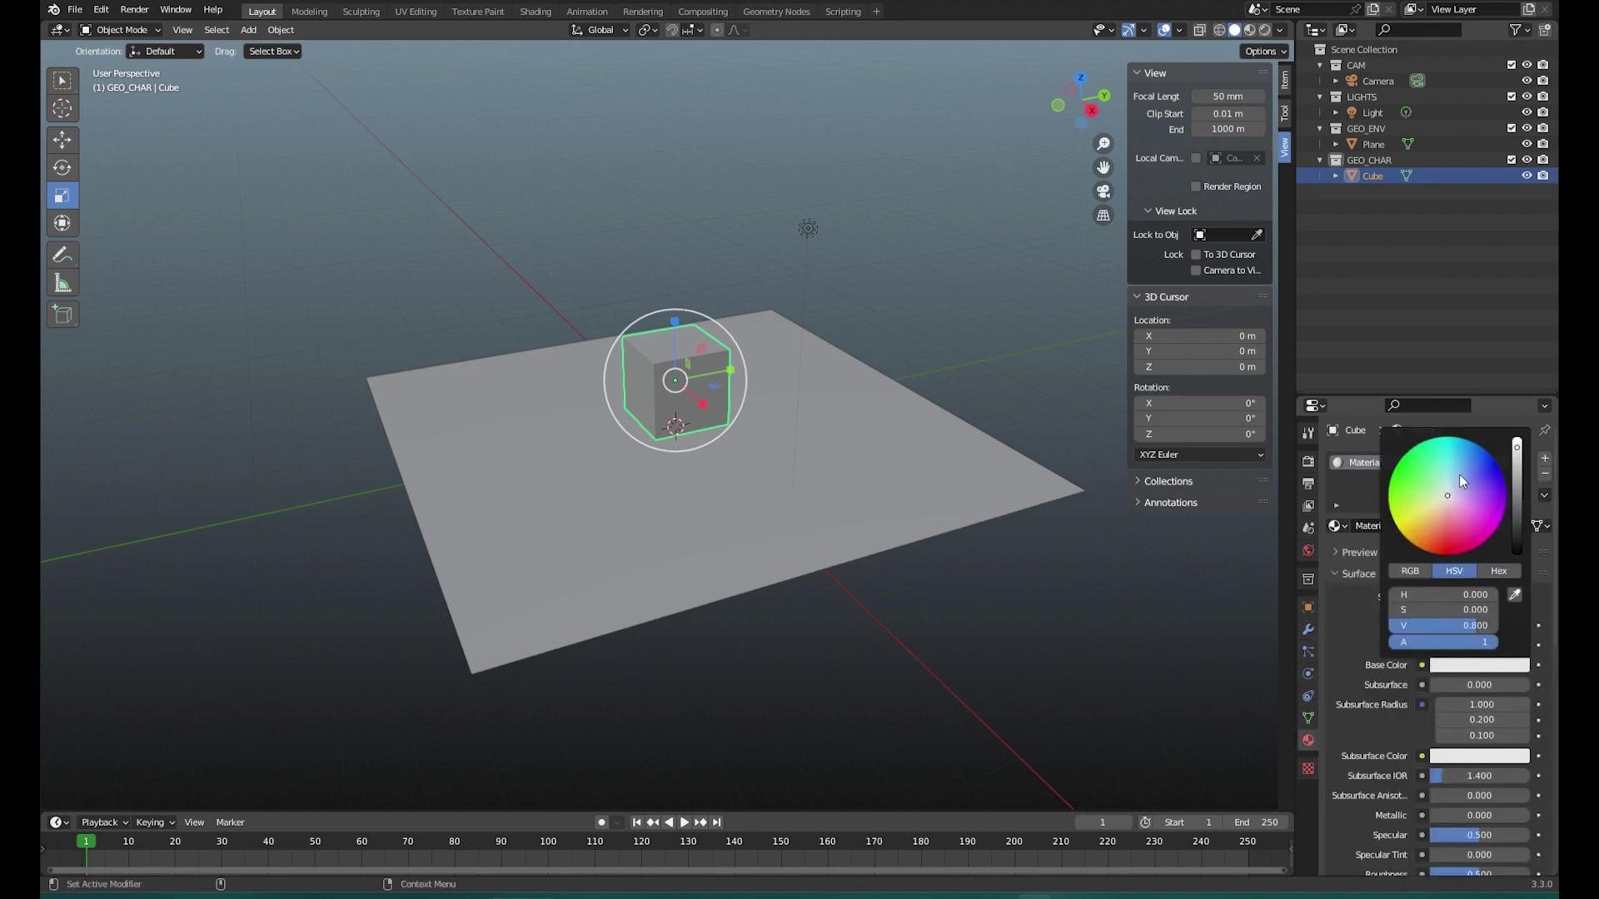
pyautogui.moveTo(1459, 474); pyautogui.dragTo(1462, 545)
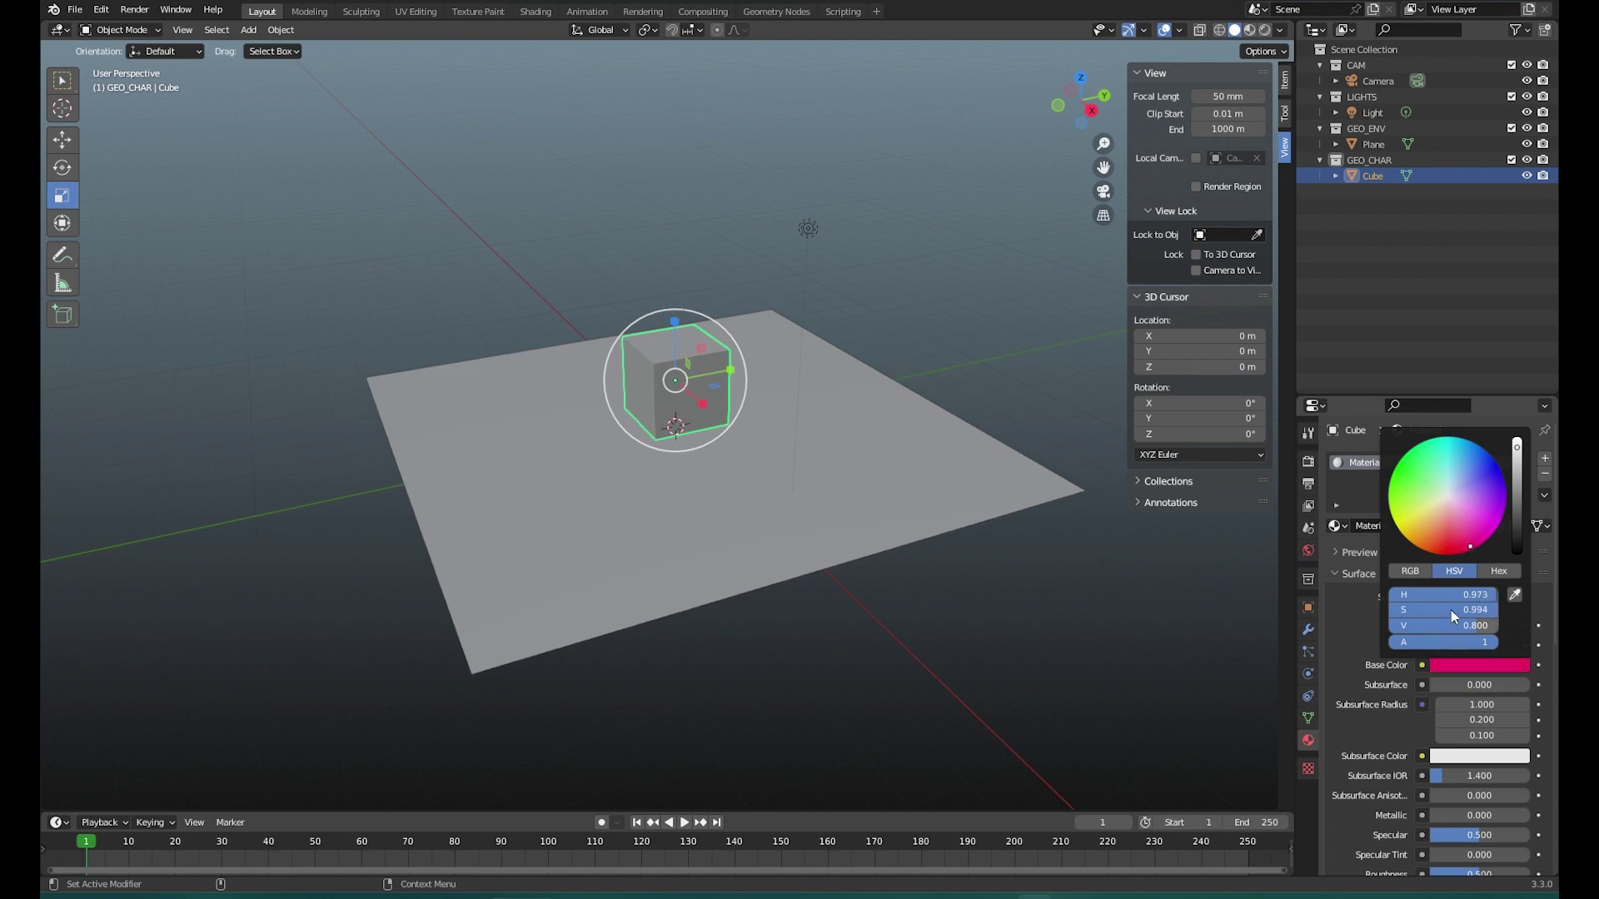
pyautogui.click(1472, 665)
pyautogui.moveTo(1470, 541); pyautogui.dragTo(1448, 545)
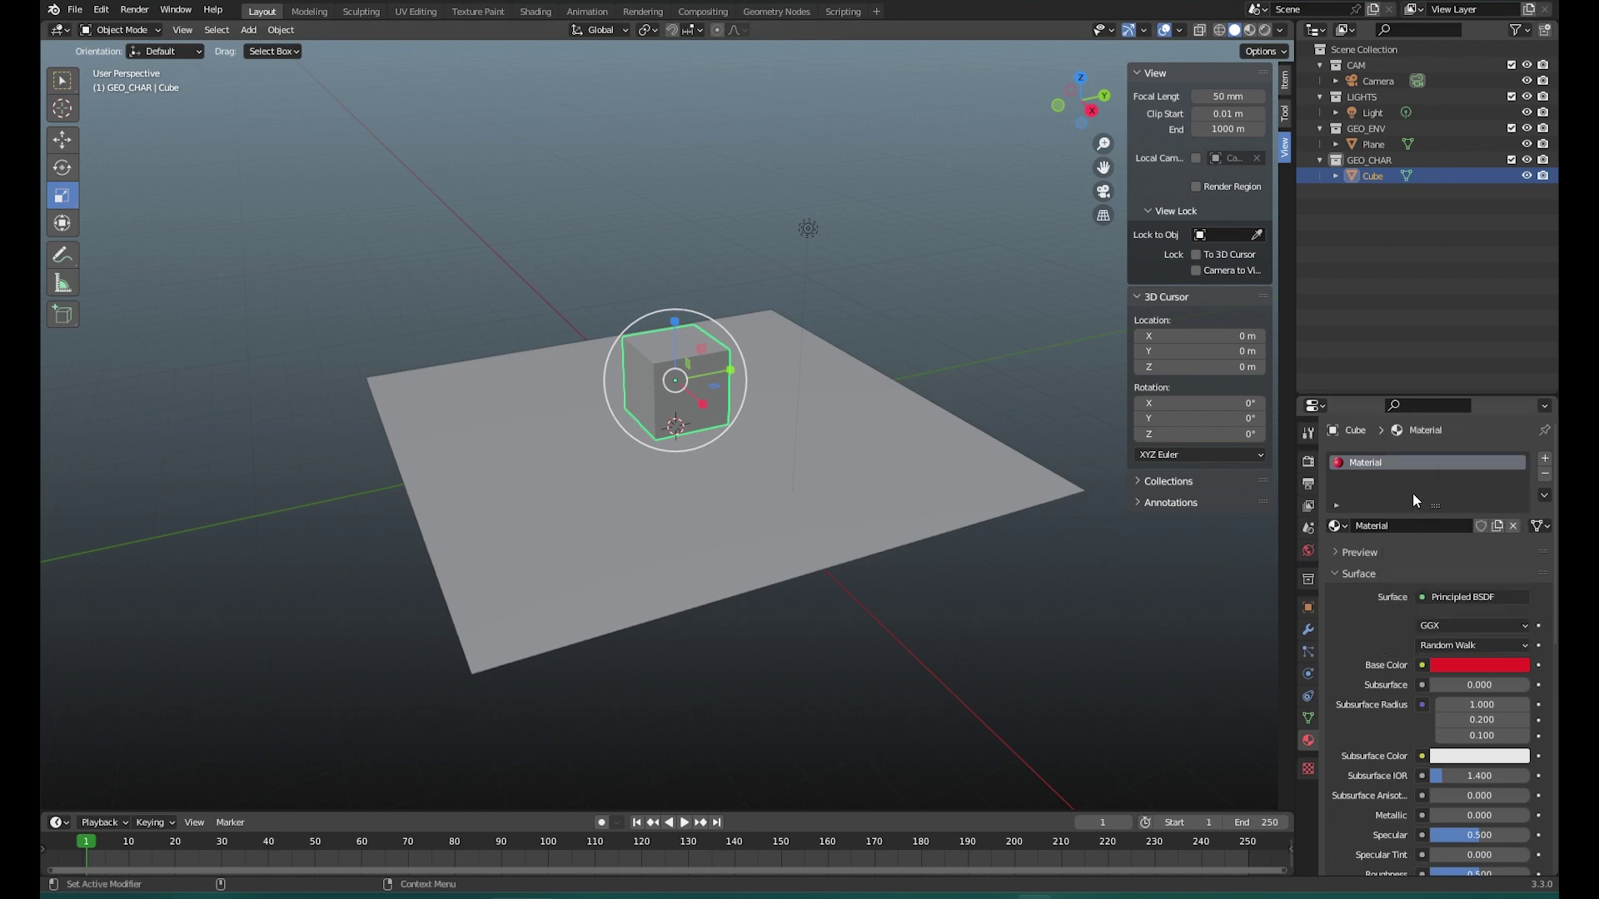
pyautogui.click(666, 219)
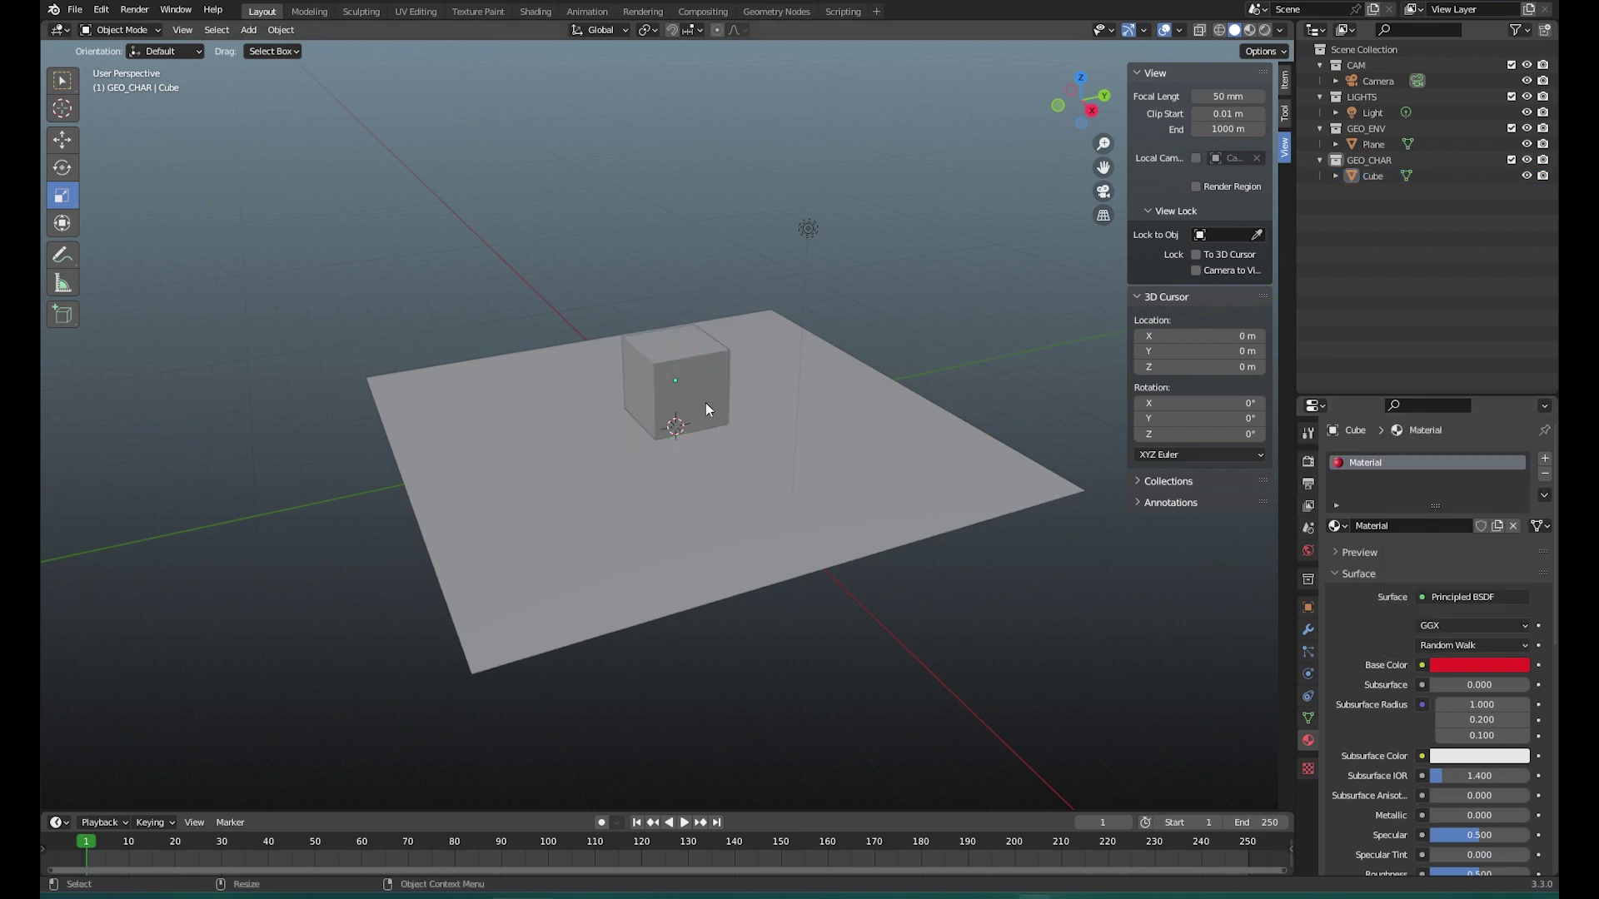
# - Display the viewport in Rendered shading and set the final render's Max Samples to 1024
pyautogui.click(1250, 30)
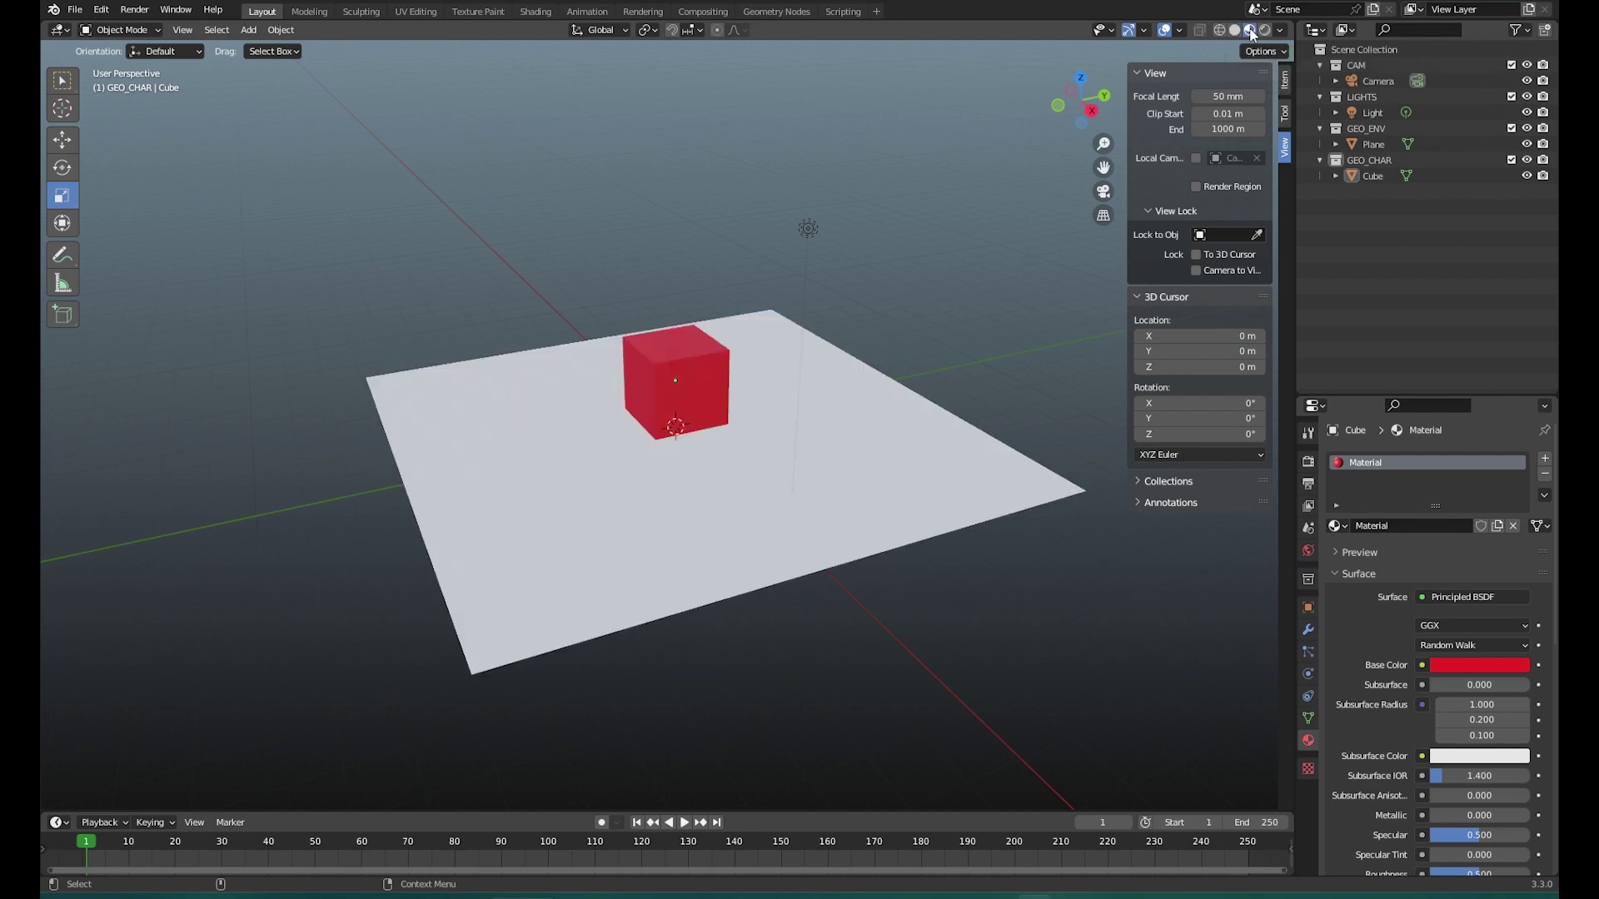
pyautogui.click(1264, 31)
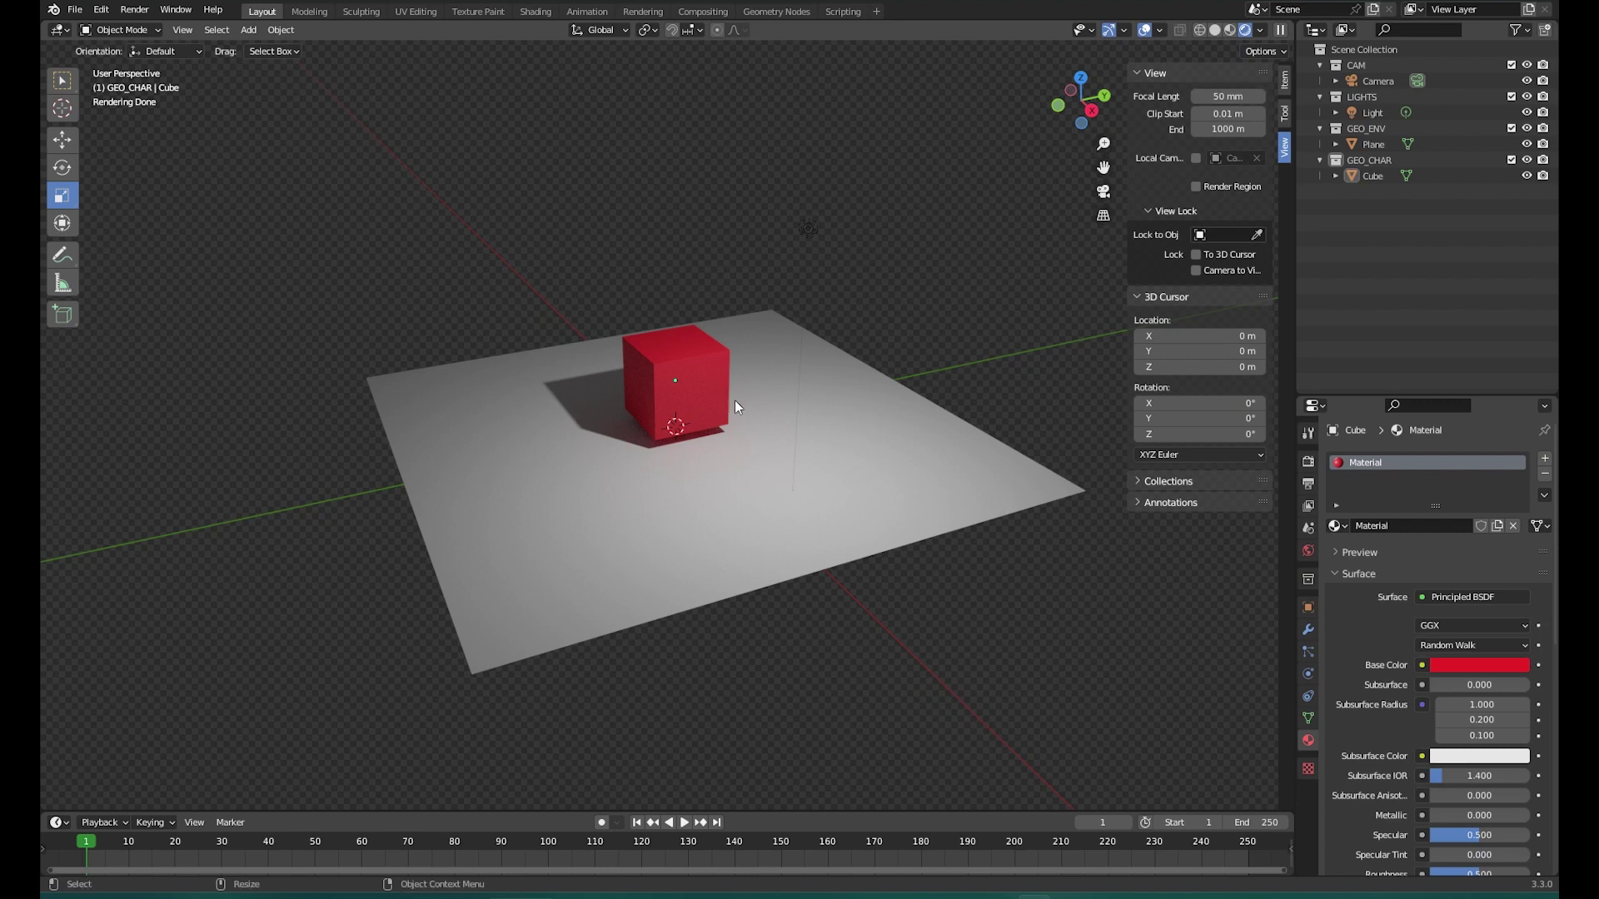
pyautogui.click(1309, 462)
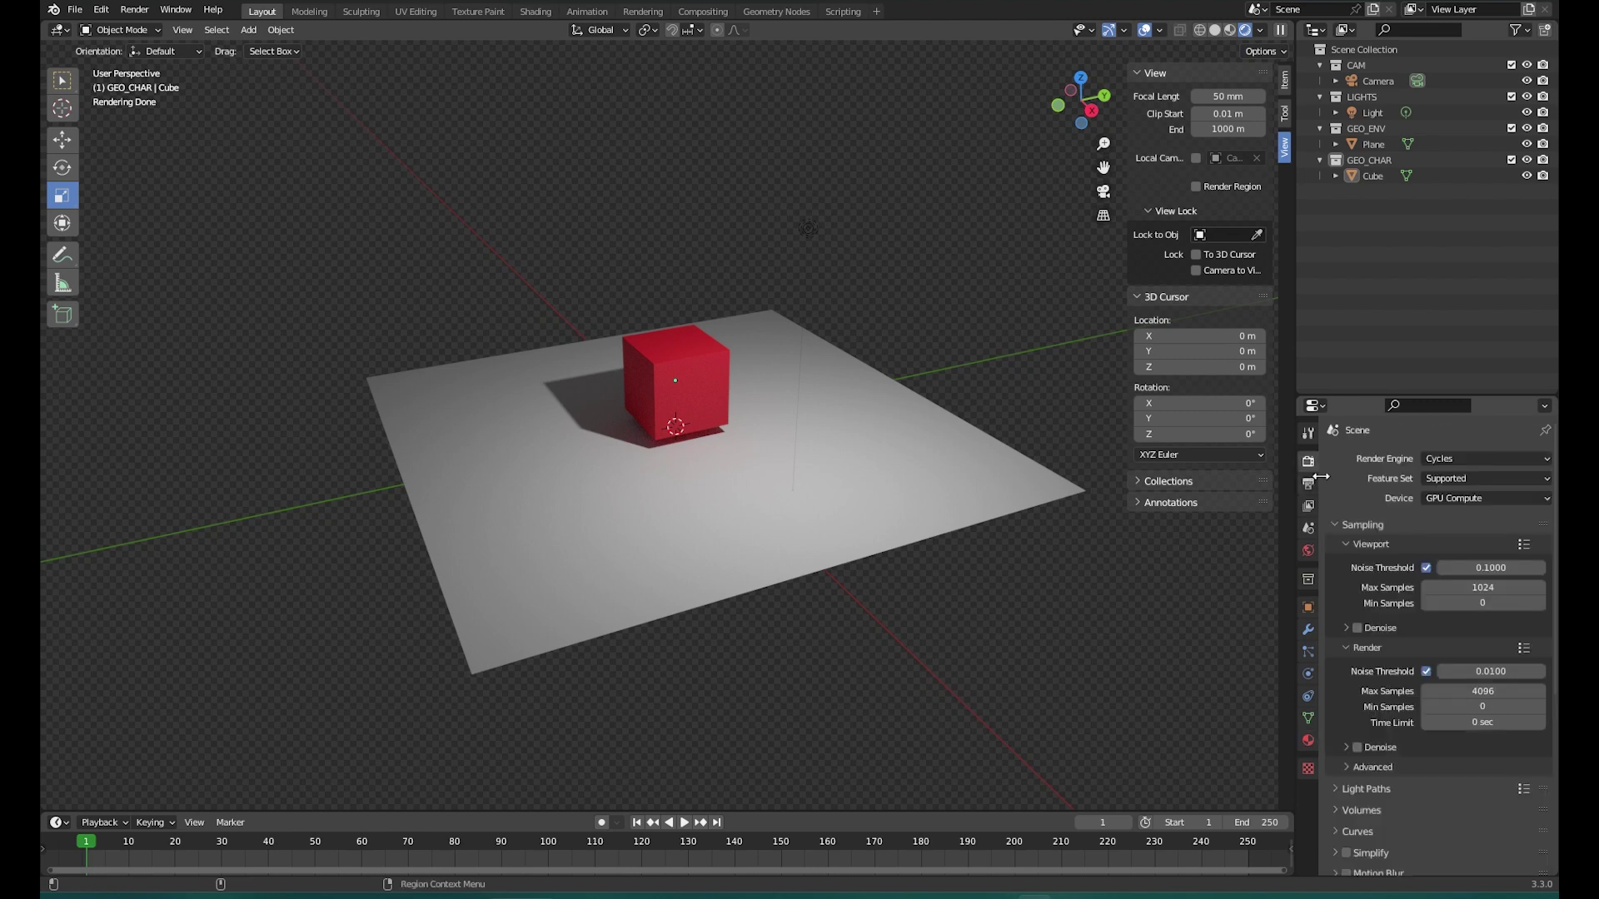
pyautogui.doubleClick(1489, 691)
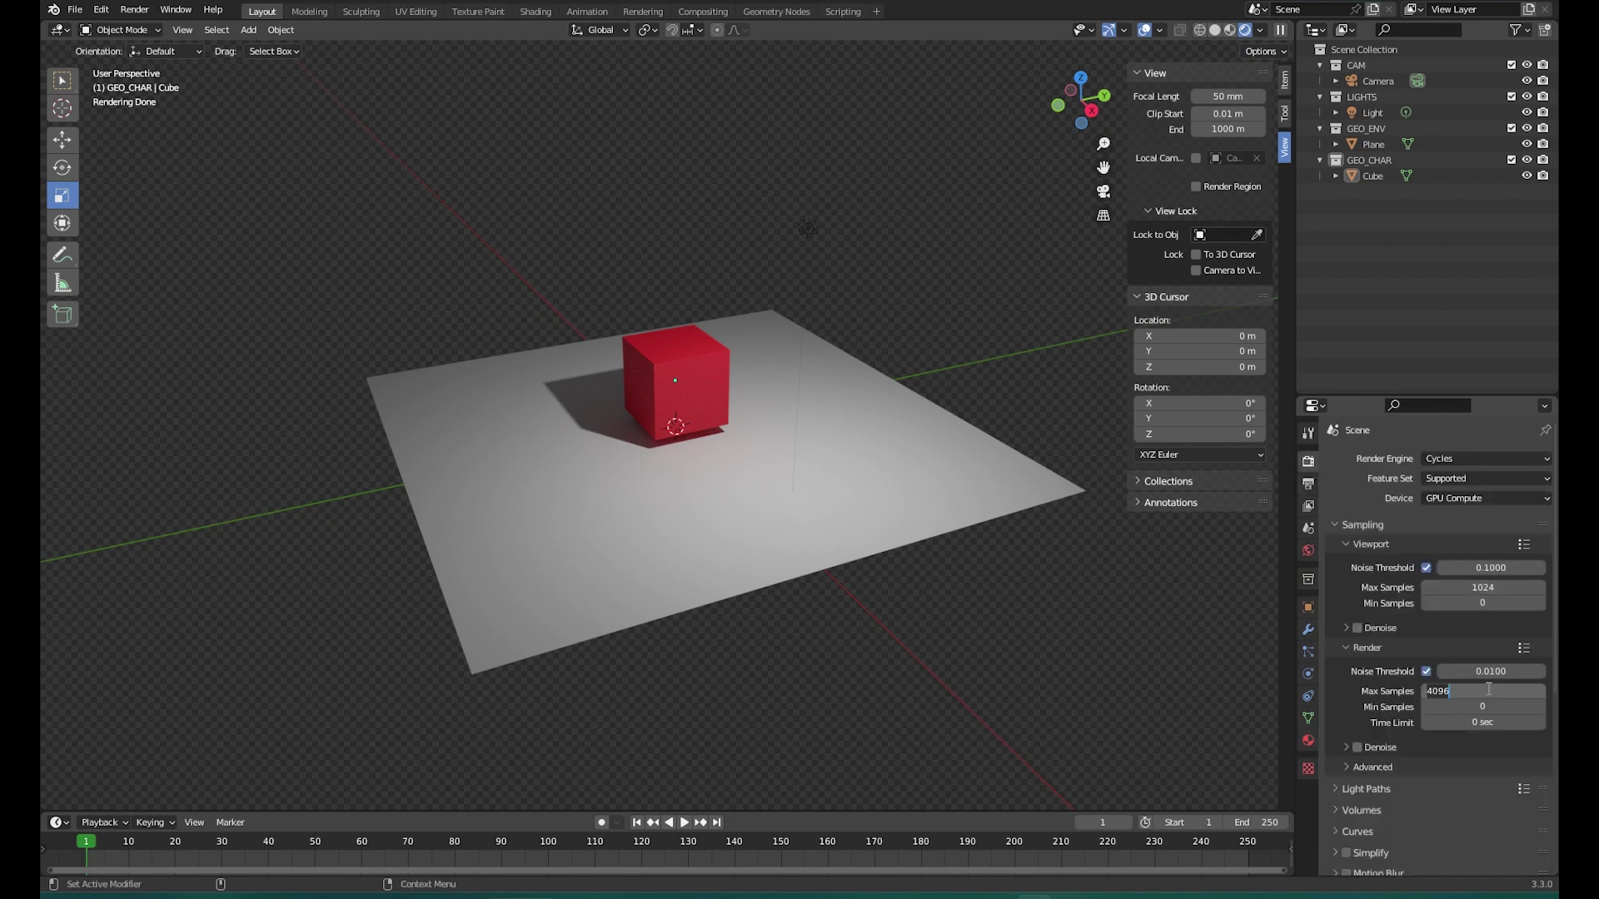
pyautogui.write('1024')
pyautogui.press('Return')
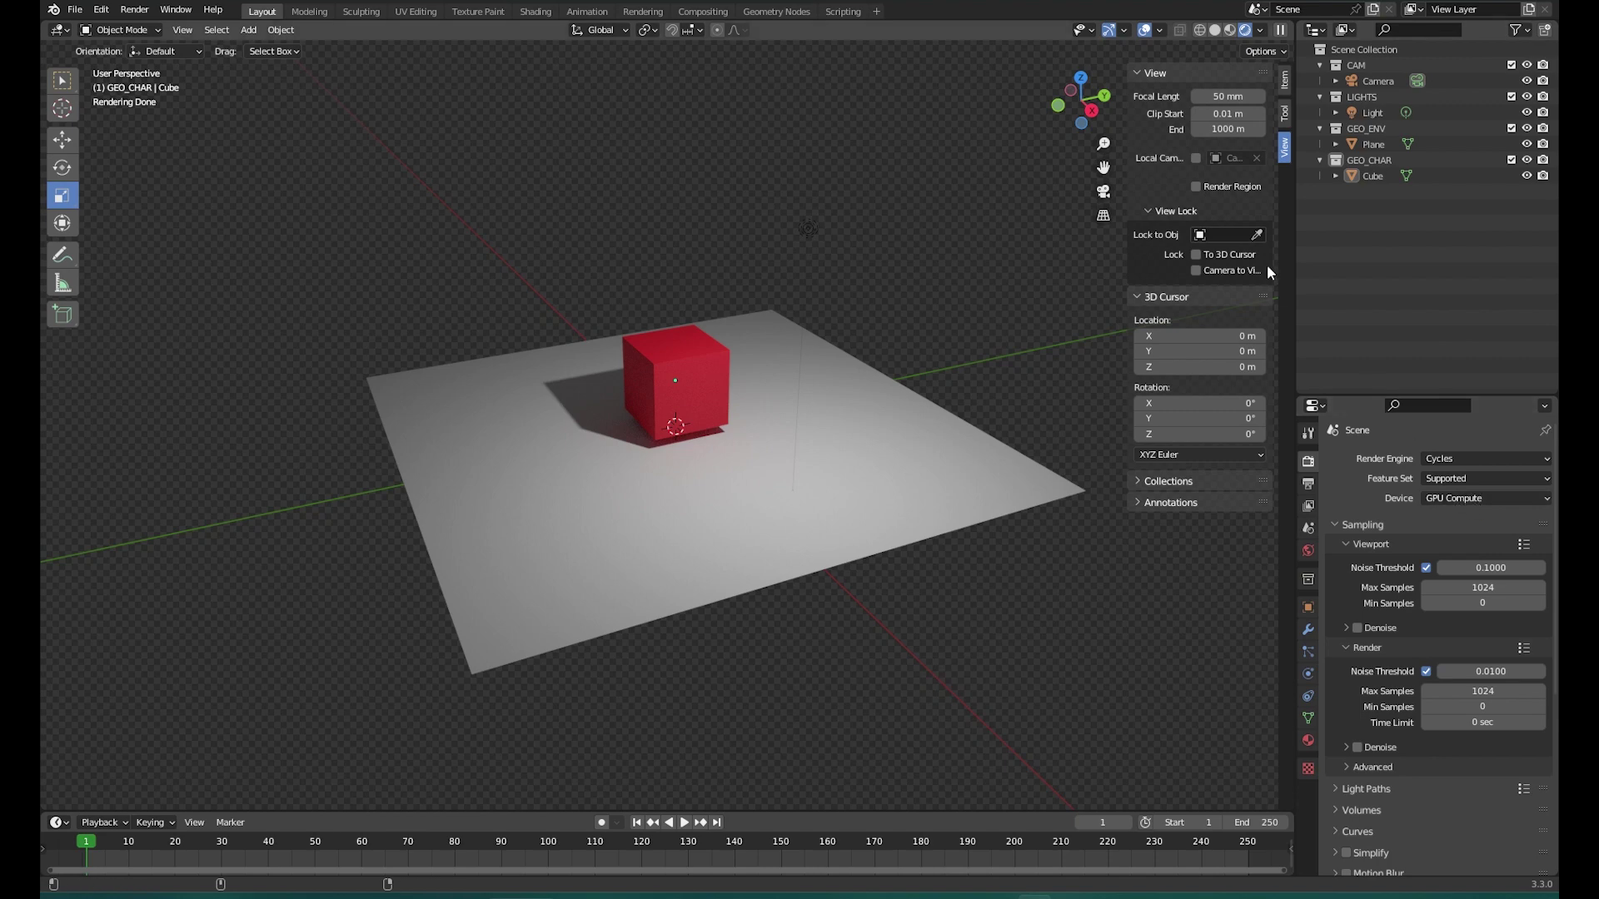
# - Enable the Selectable, Disable in Viewports, Holdout and Indirect Only restriction toggles in the Outliner filter
pyautogui.click(1526, 30)
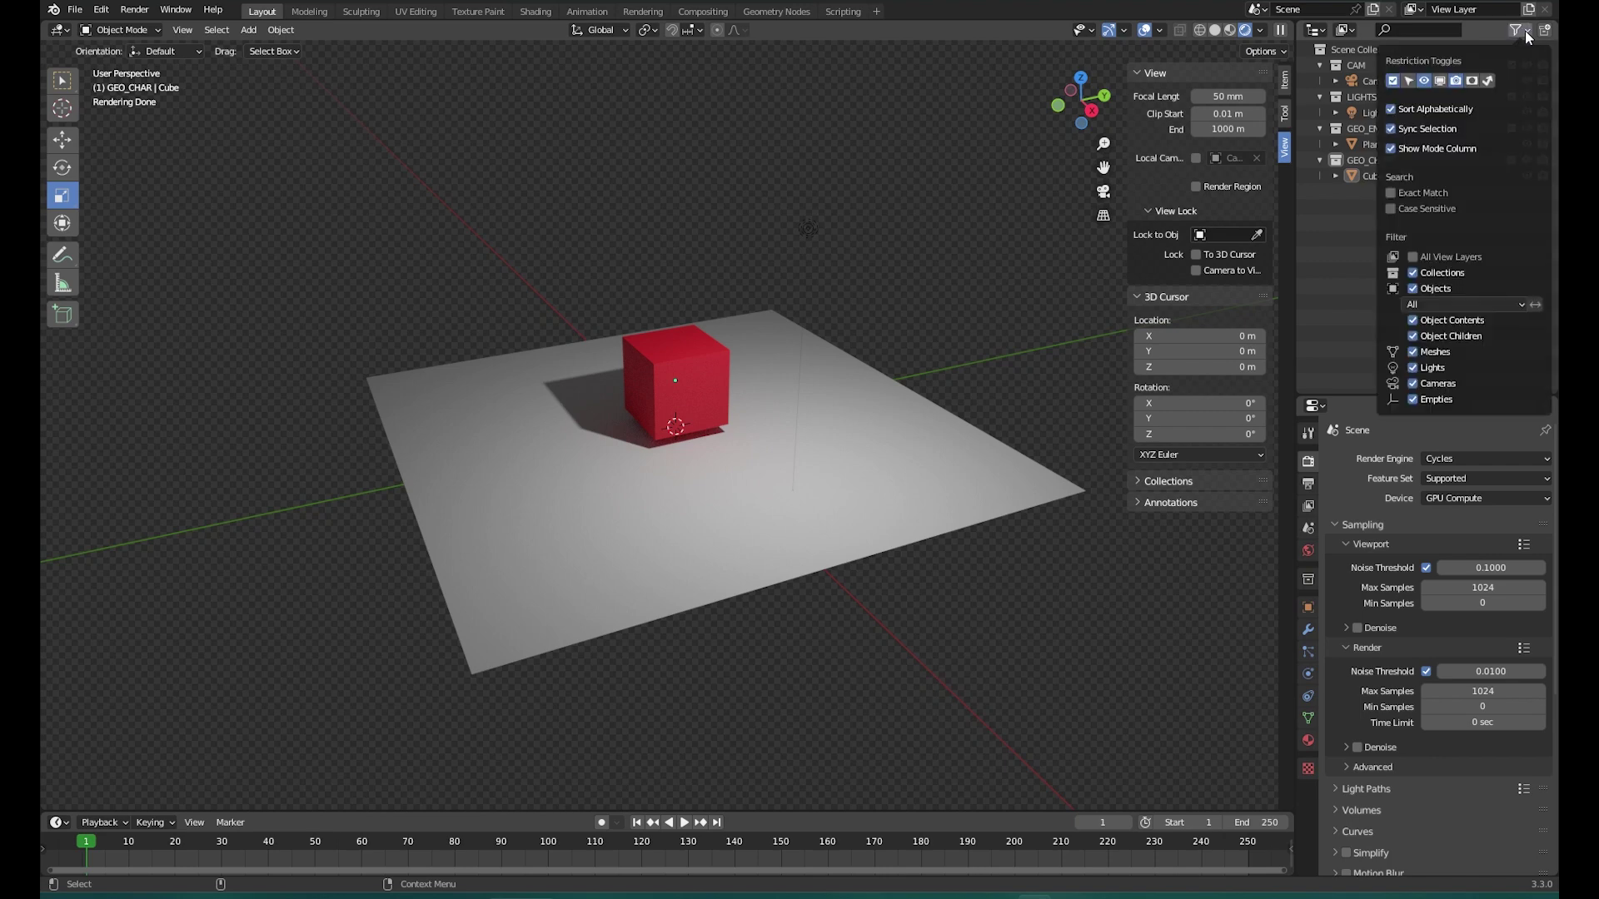
pyautogui.click(1409, 81)
pyautogui.click(1440, 81)
pyautogui.click(1471, 81)
pyautogui.click(1488, 81)
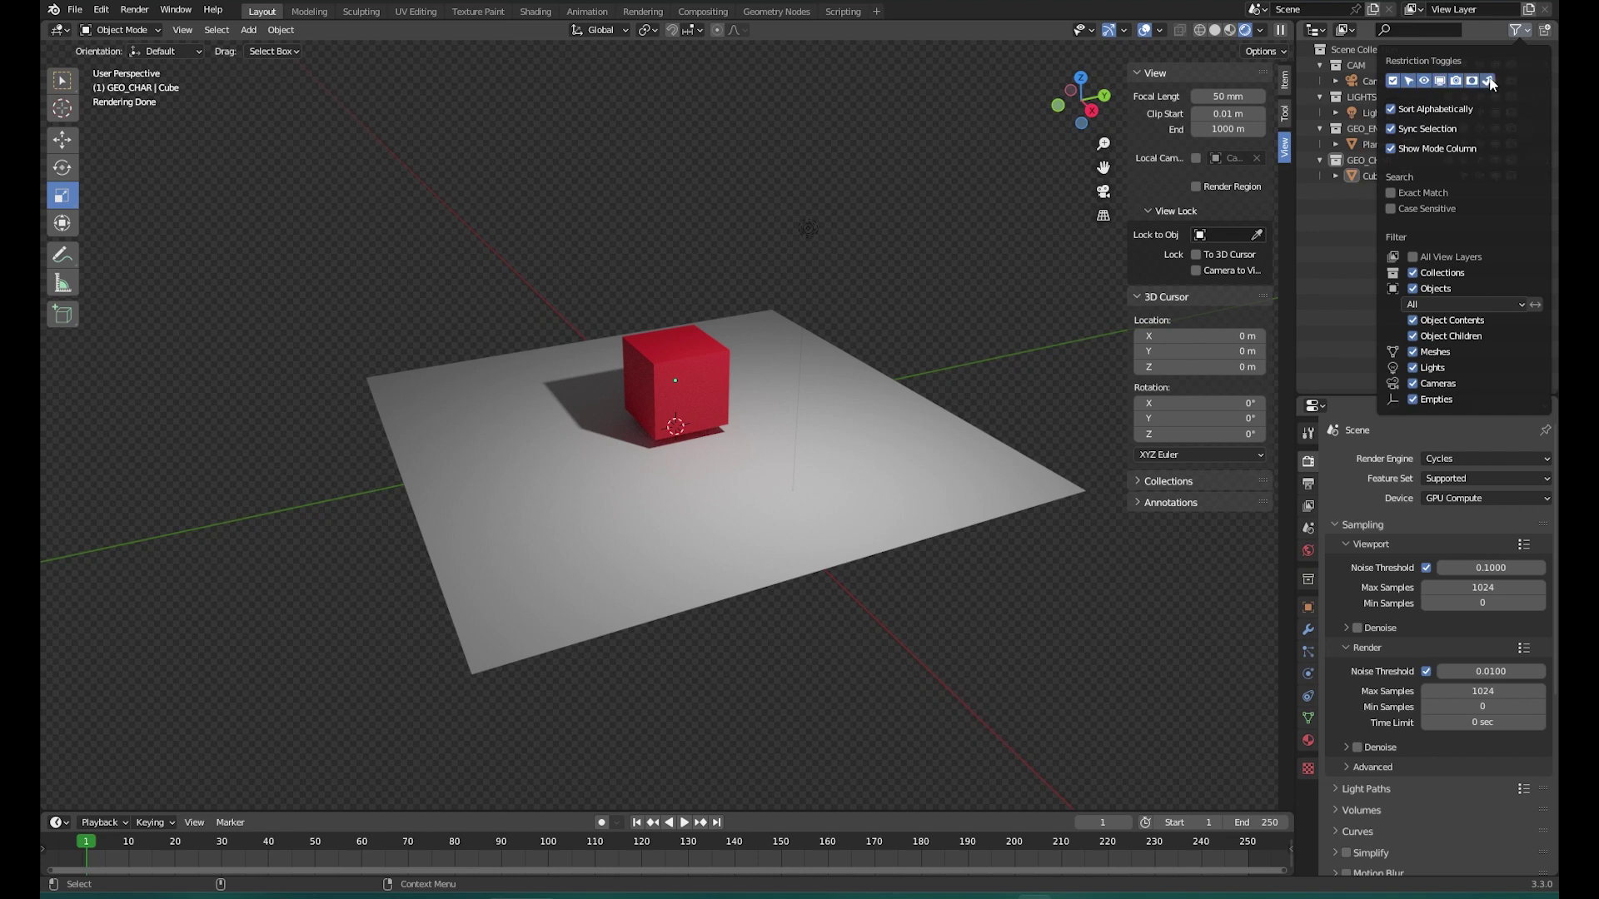
pyautogui.click(1526, 31)
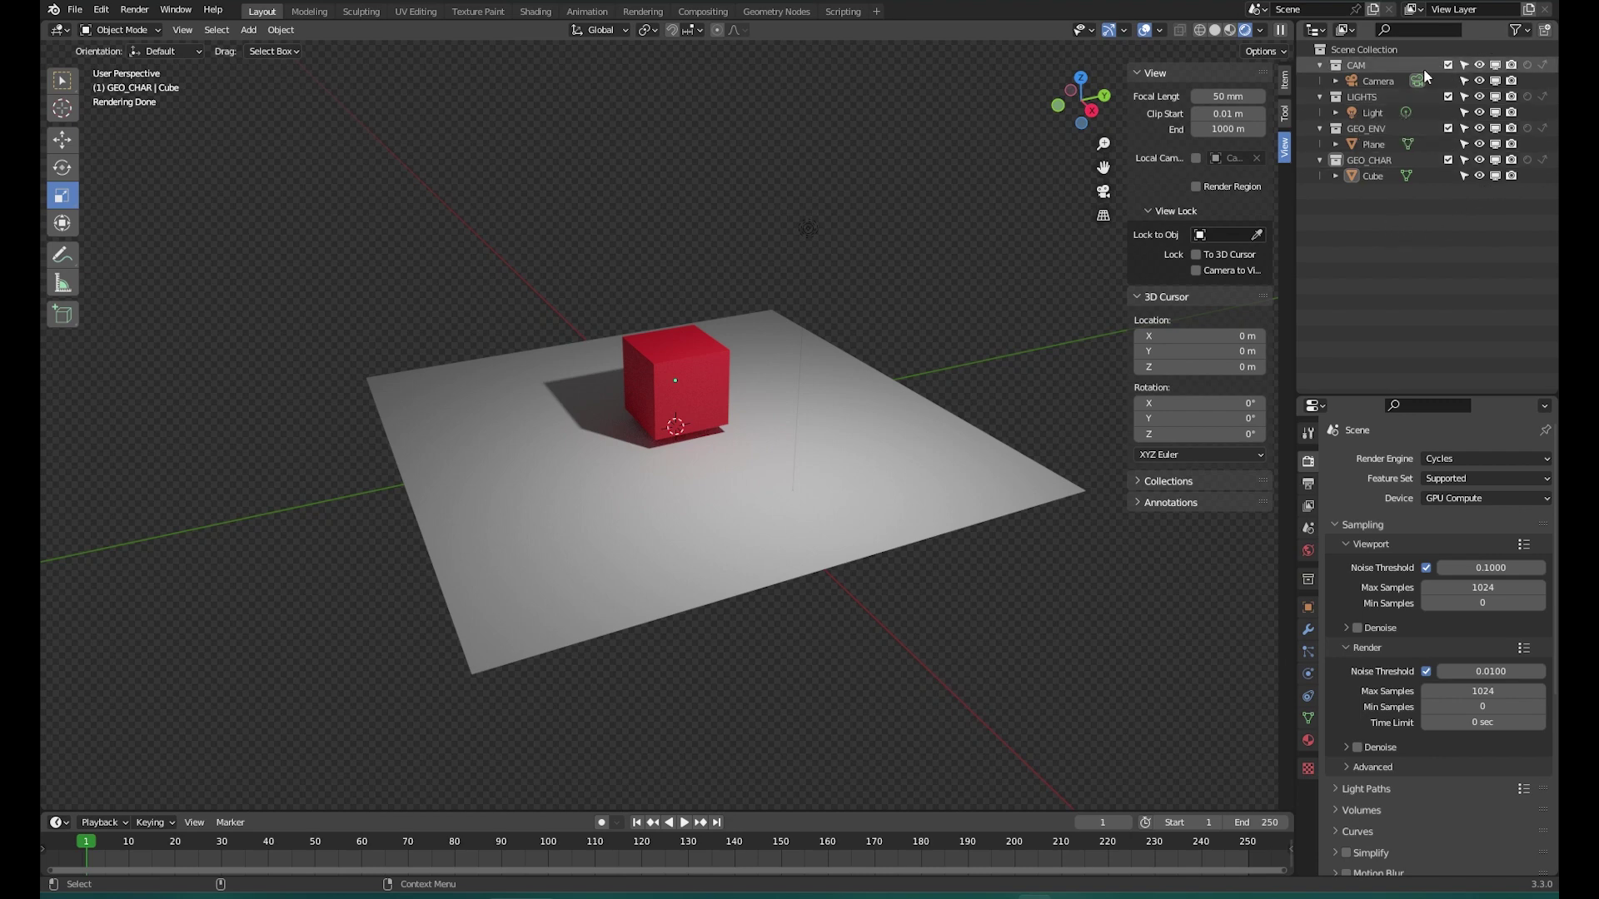
# - Exclude the GEO_CHAR collection from the view layer, include it again, and check the list of view layers
pyautogui.click(1449, 160)
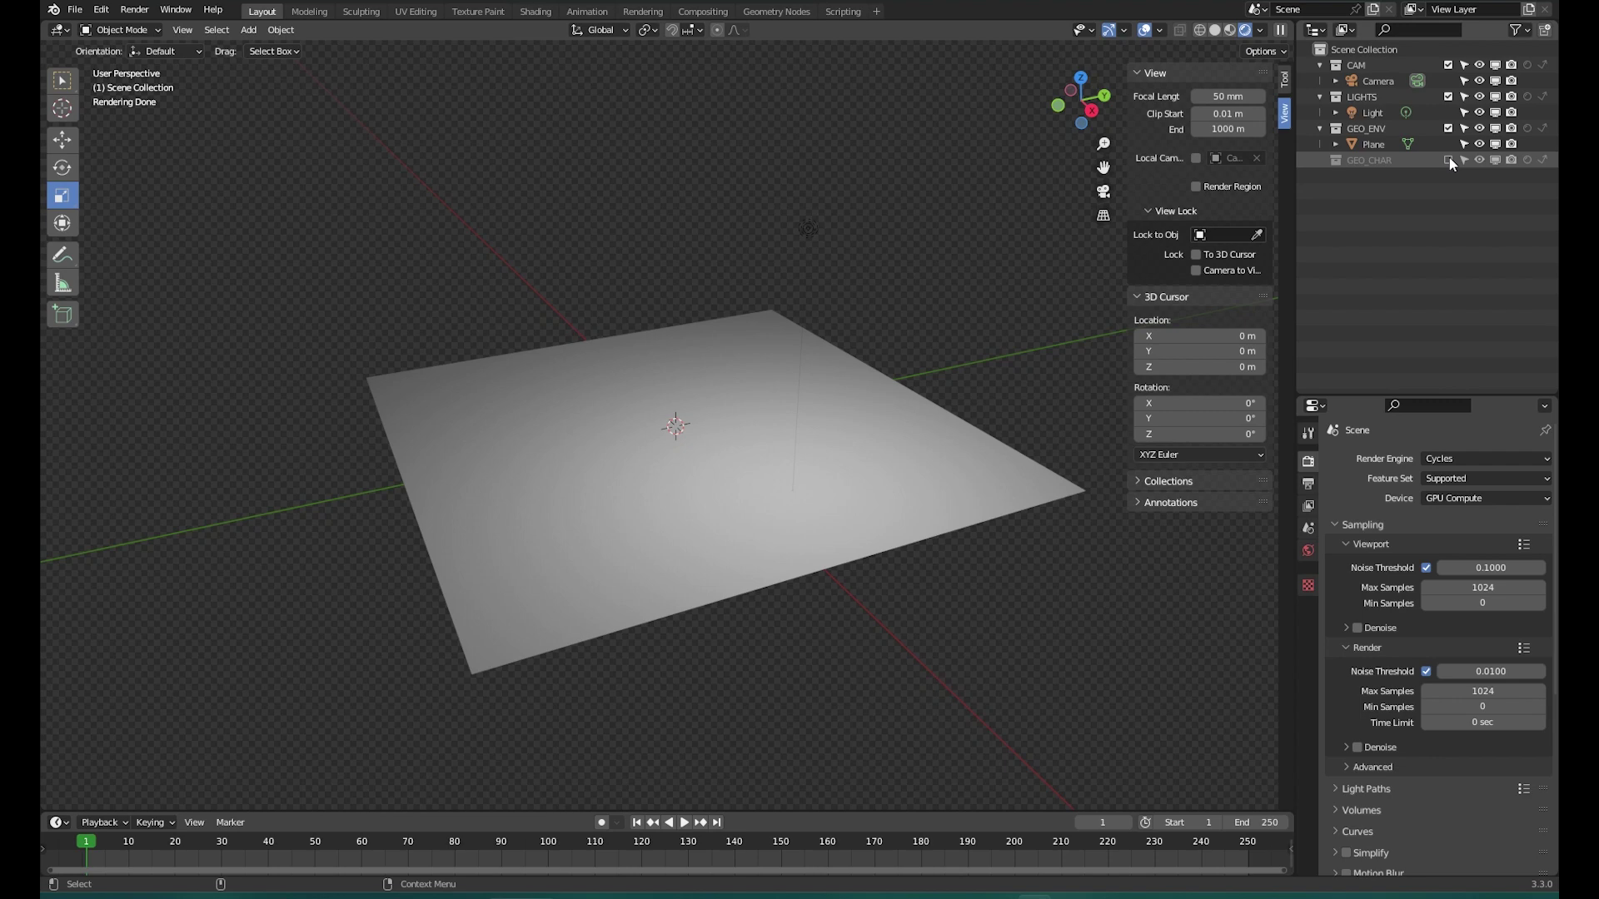
pyautogui.click(1448, 160)
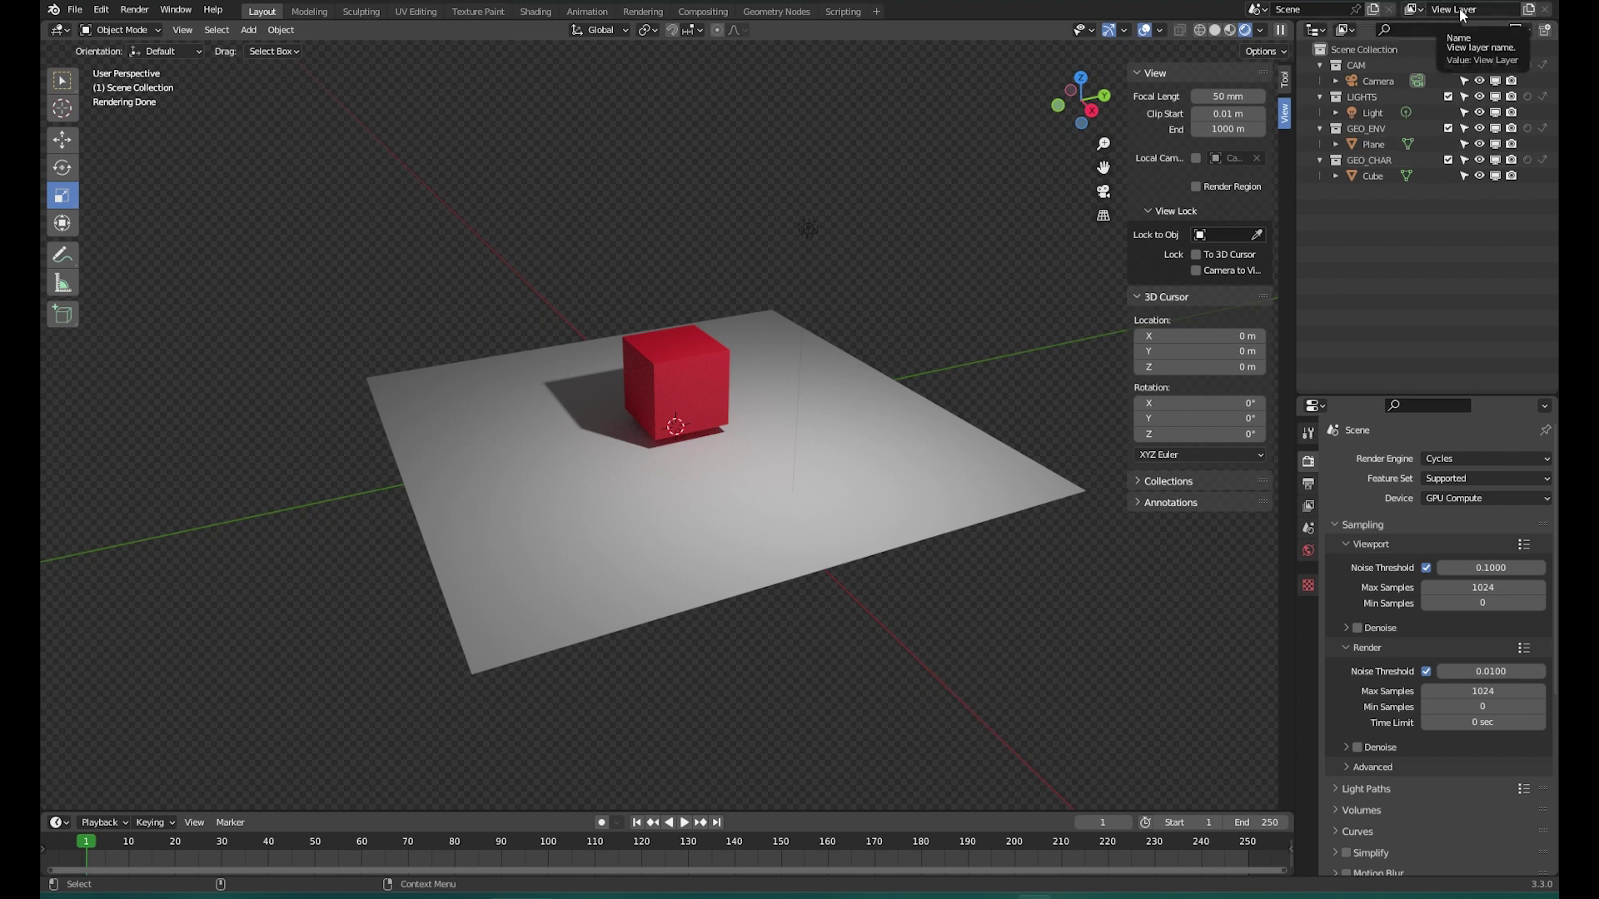
pyautogui.click(1421, 10)
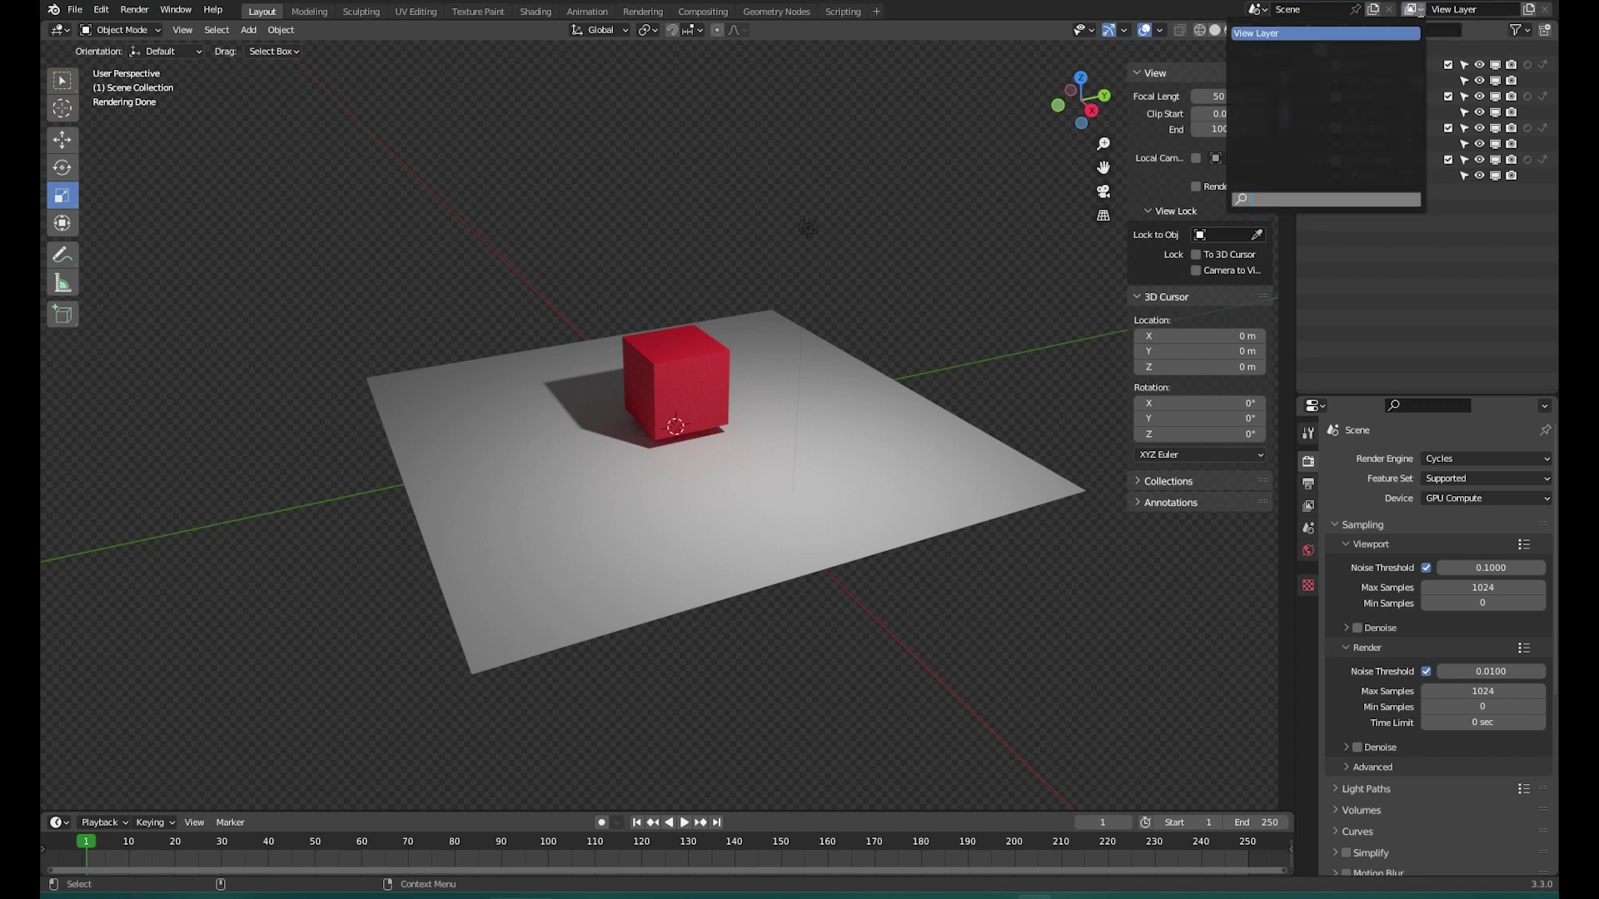
pyautogui.click(1422, 15)
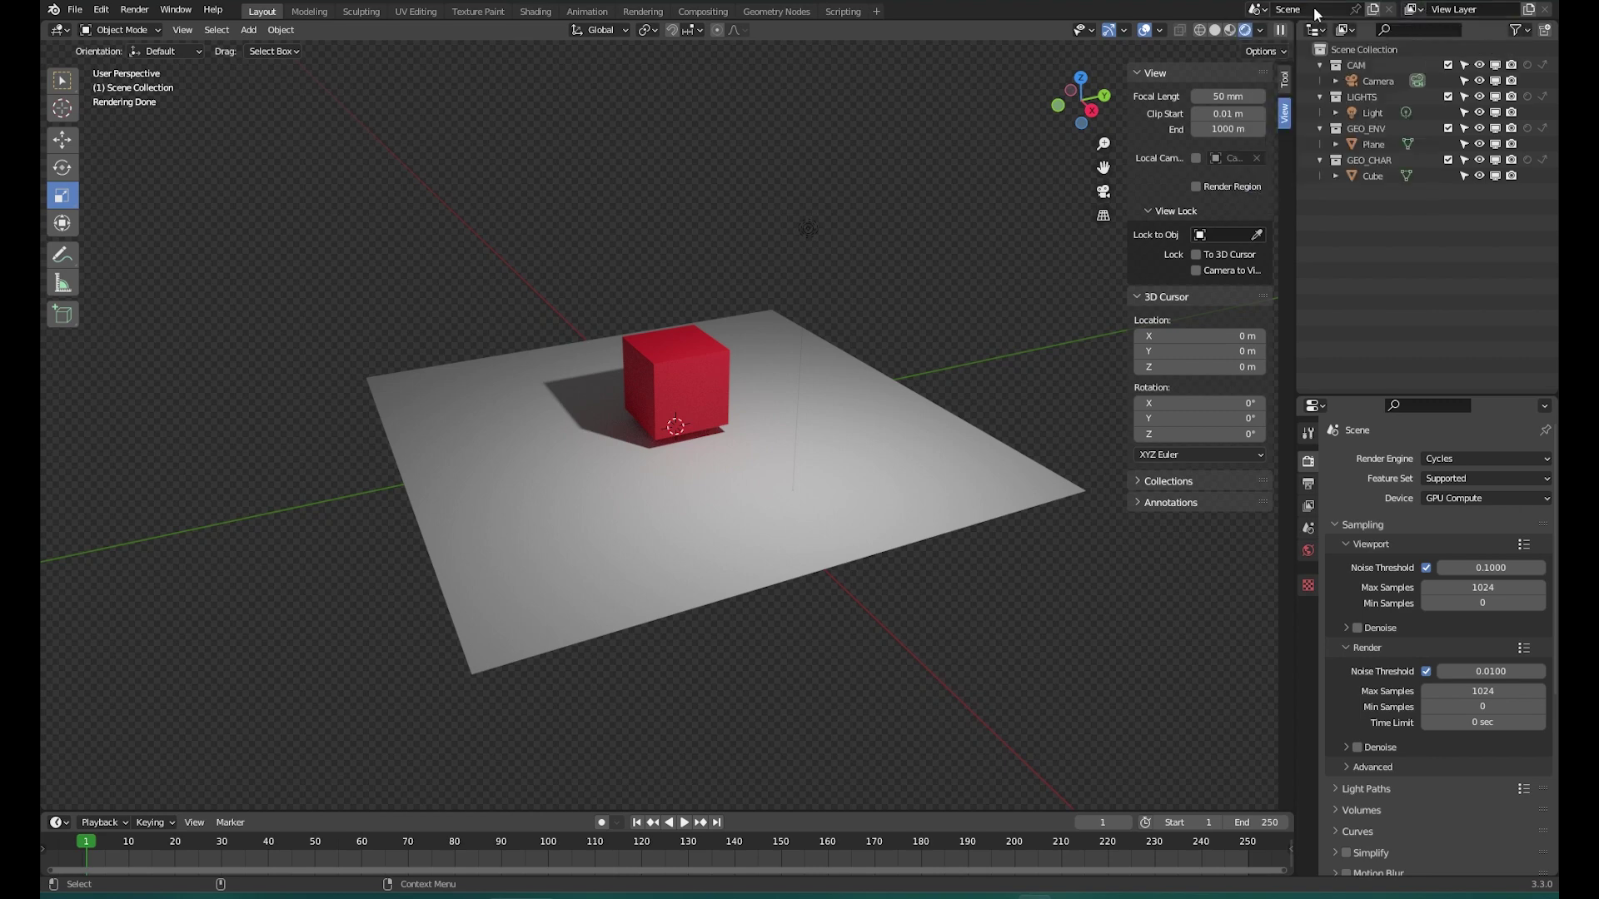
# - Add a new view layer with the New option and open the list of view layers
pyautogui.click(1529, 11)
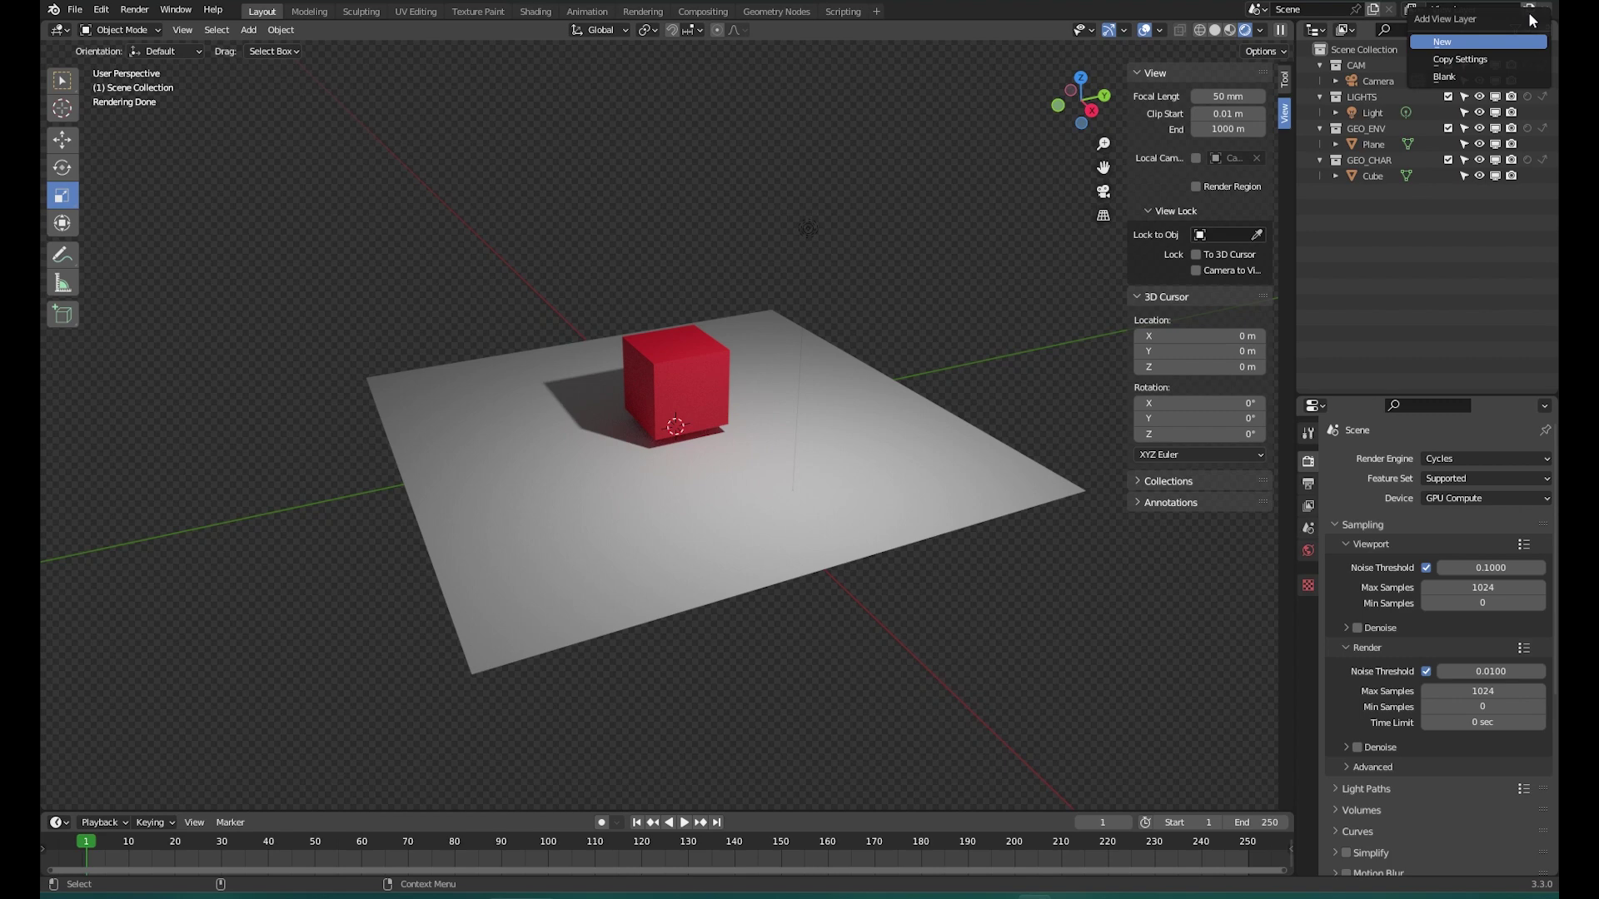
pyautogui.click(1486, 42)
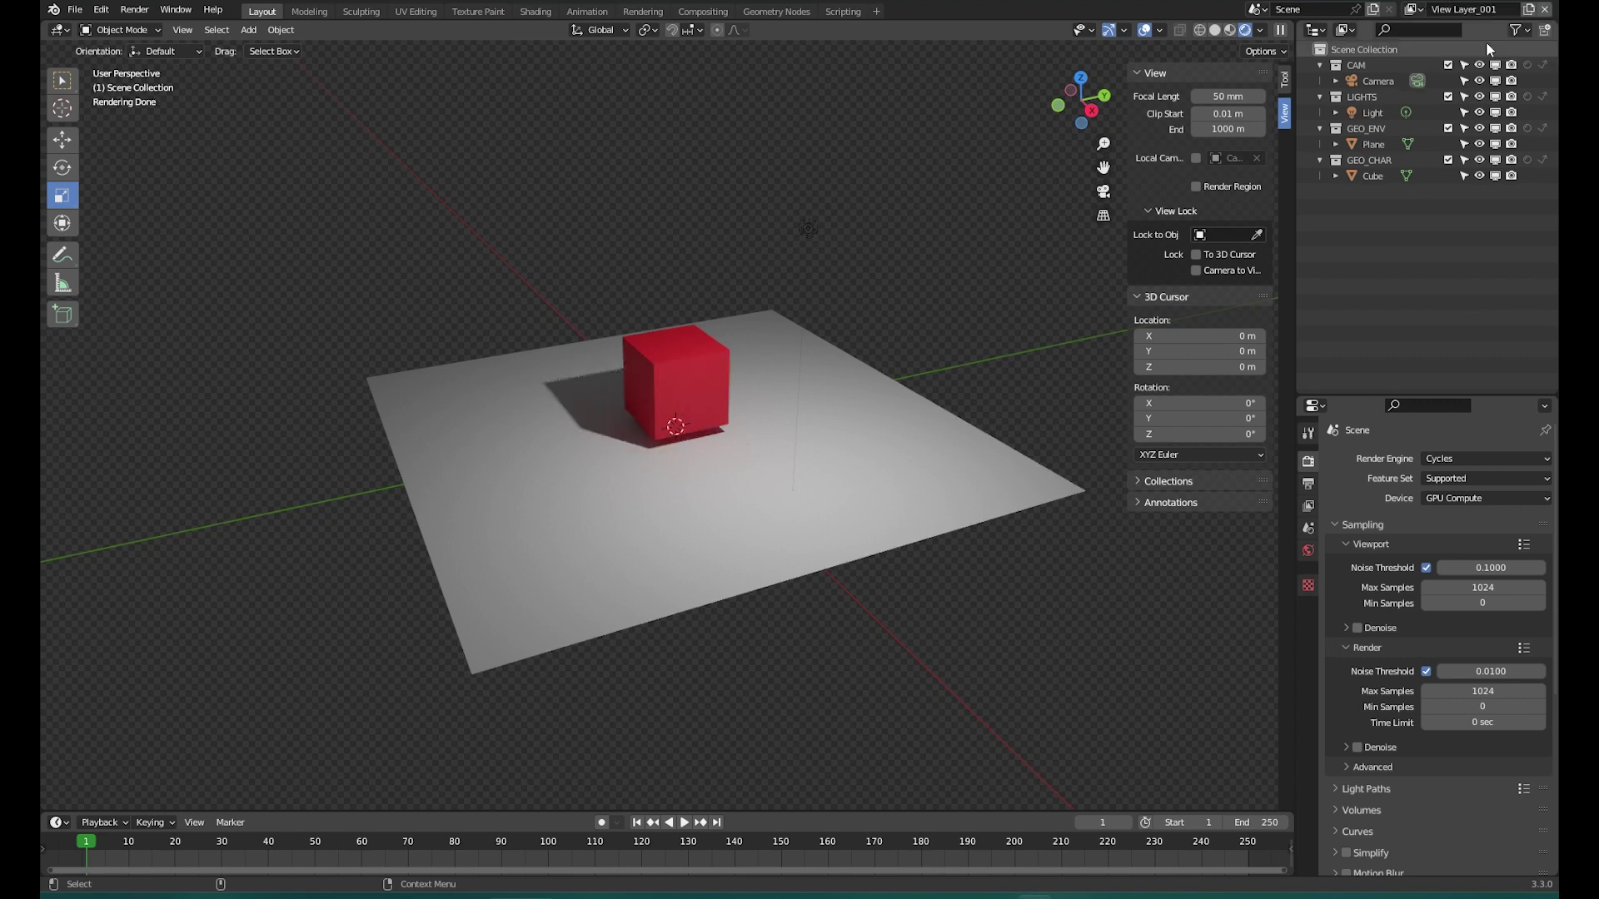
pyautogui.click(1414, 10)
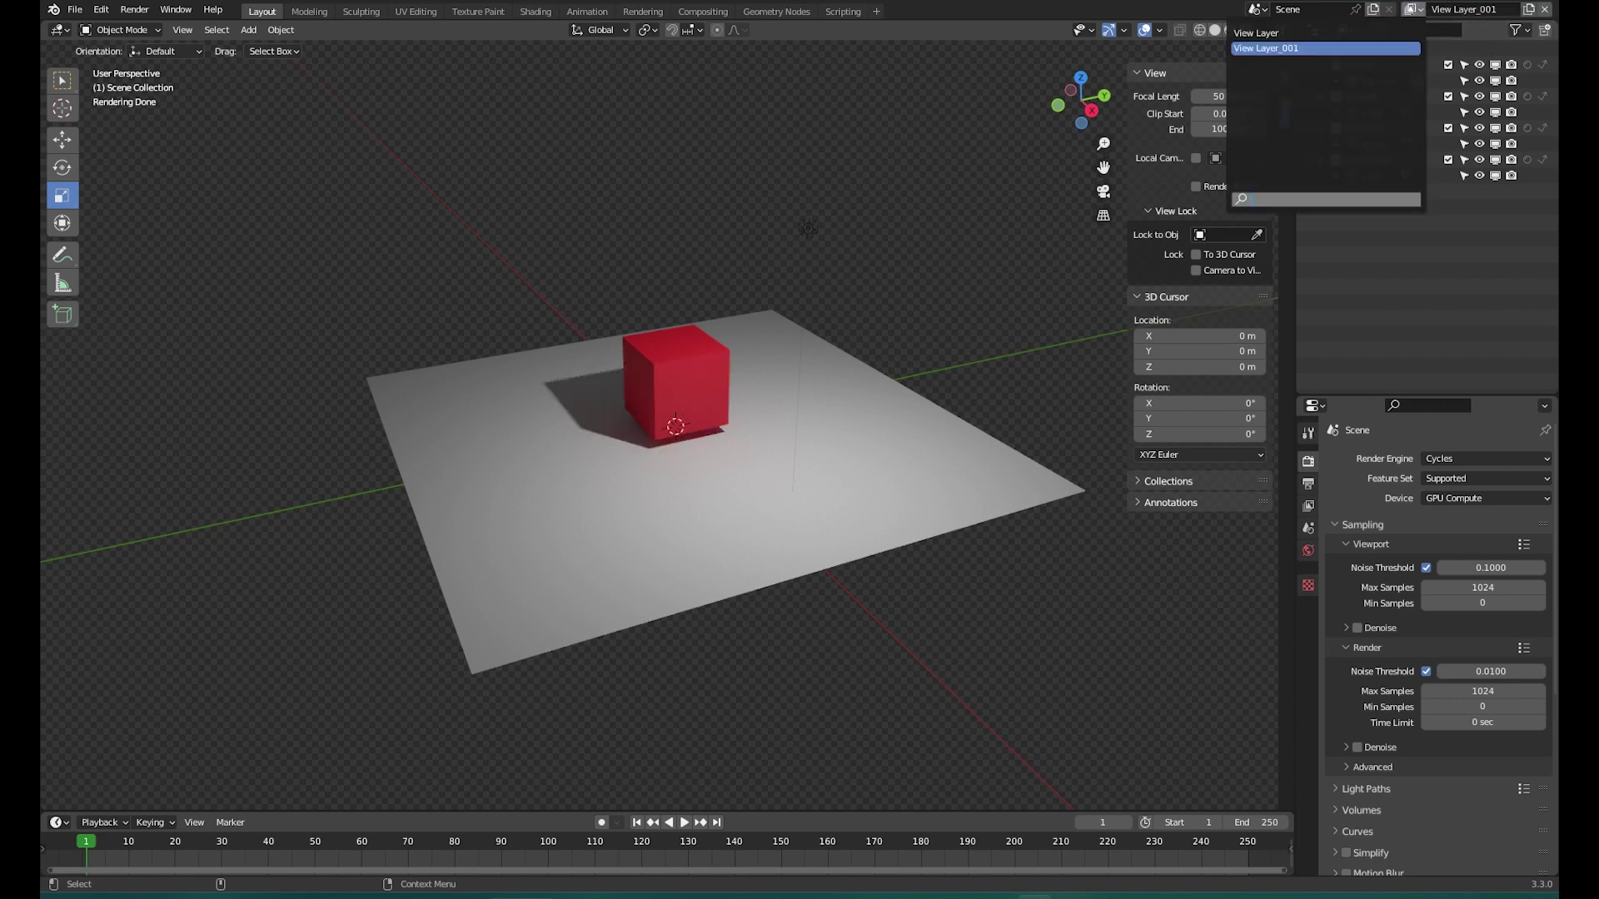
# - Exclude the GEO_CHAR collection from the original View Layer and switch to View Layer_001 for comparison
pyautogui.click(1325, 34)
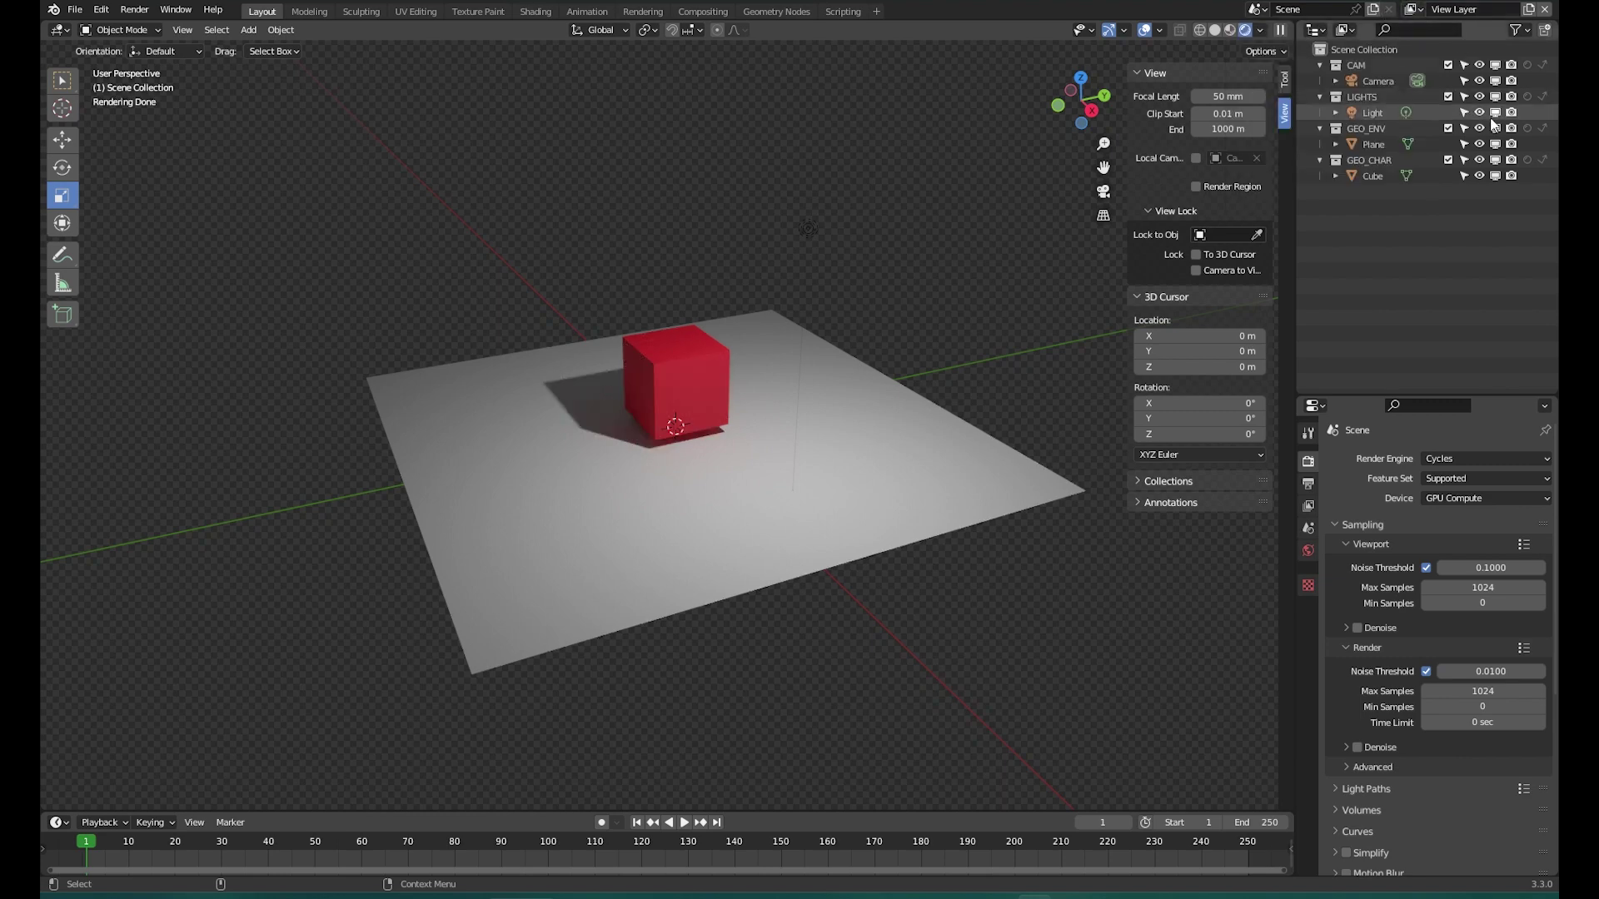
pyautogui.click(1449, 159)
pyautogui.click(1413, 9)
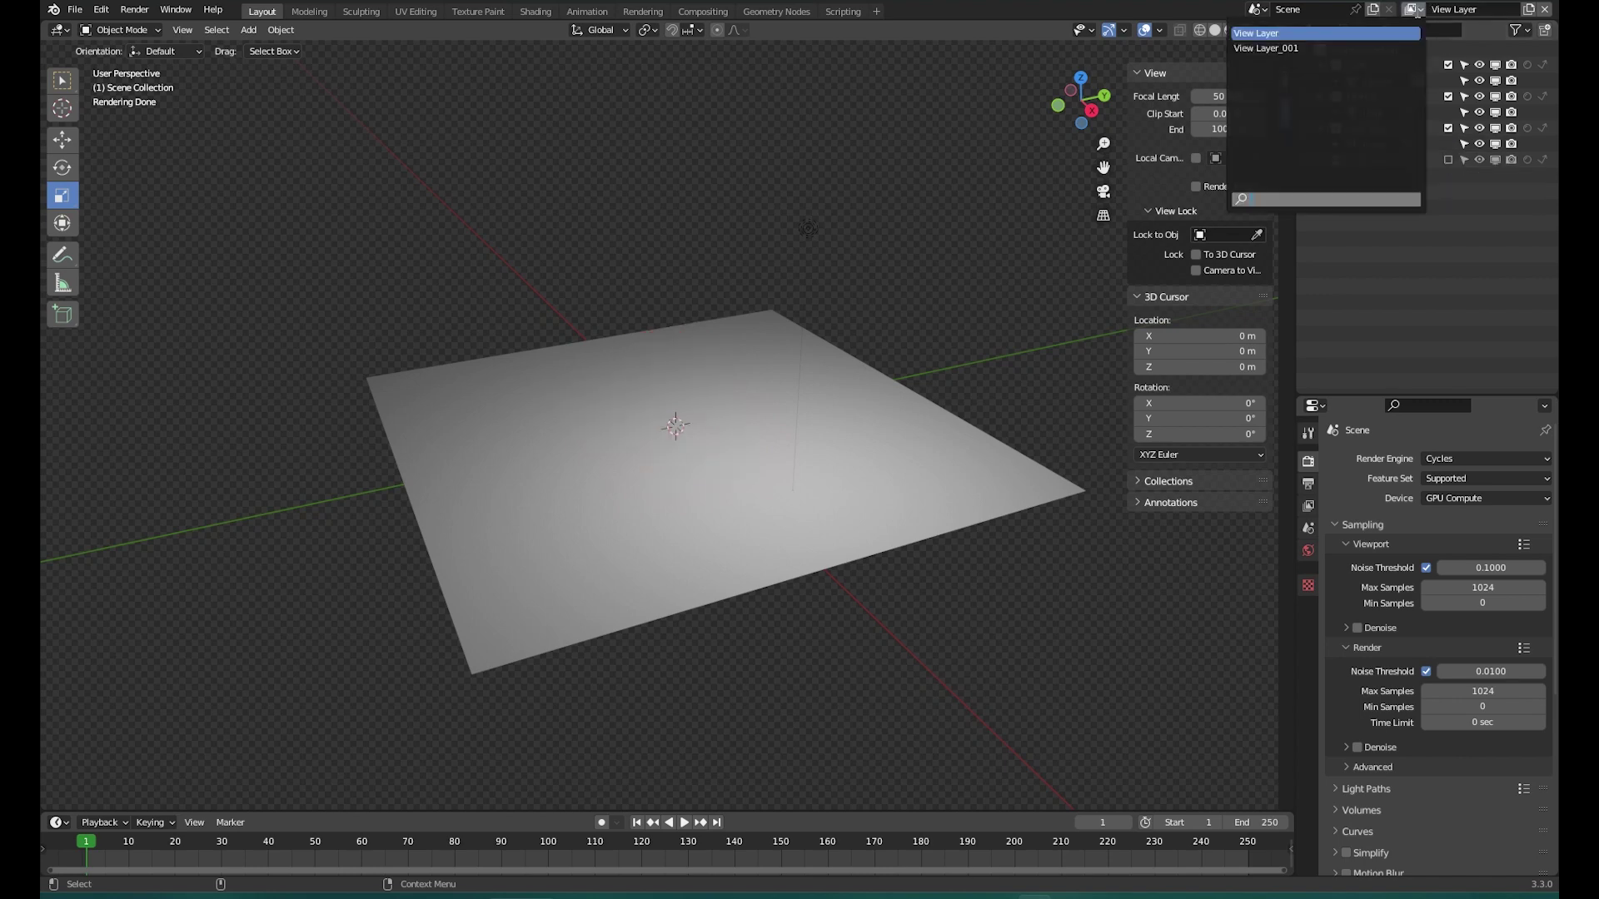
pyautogui.click(1378, 48)
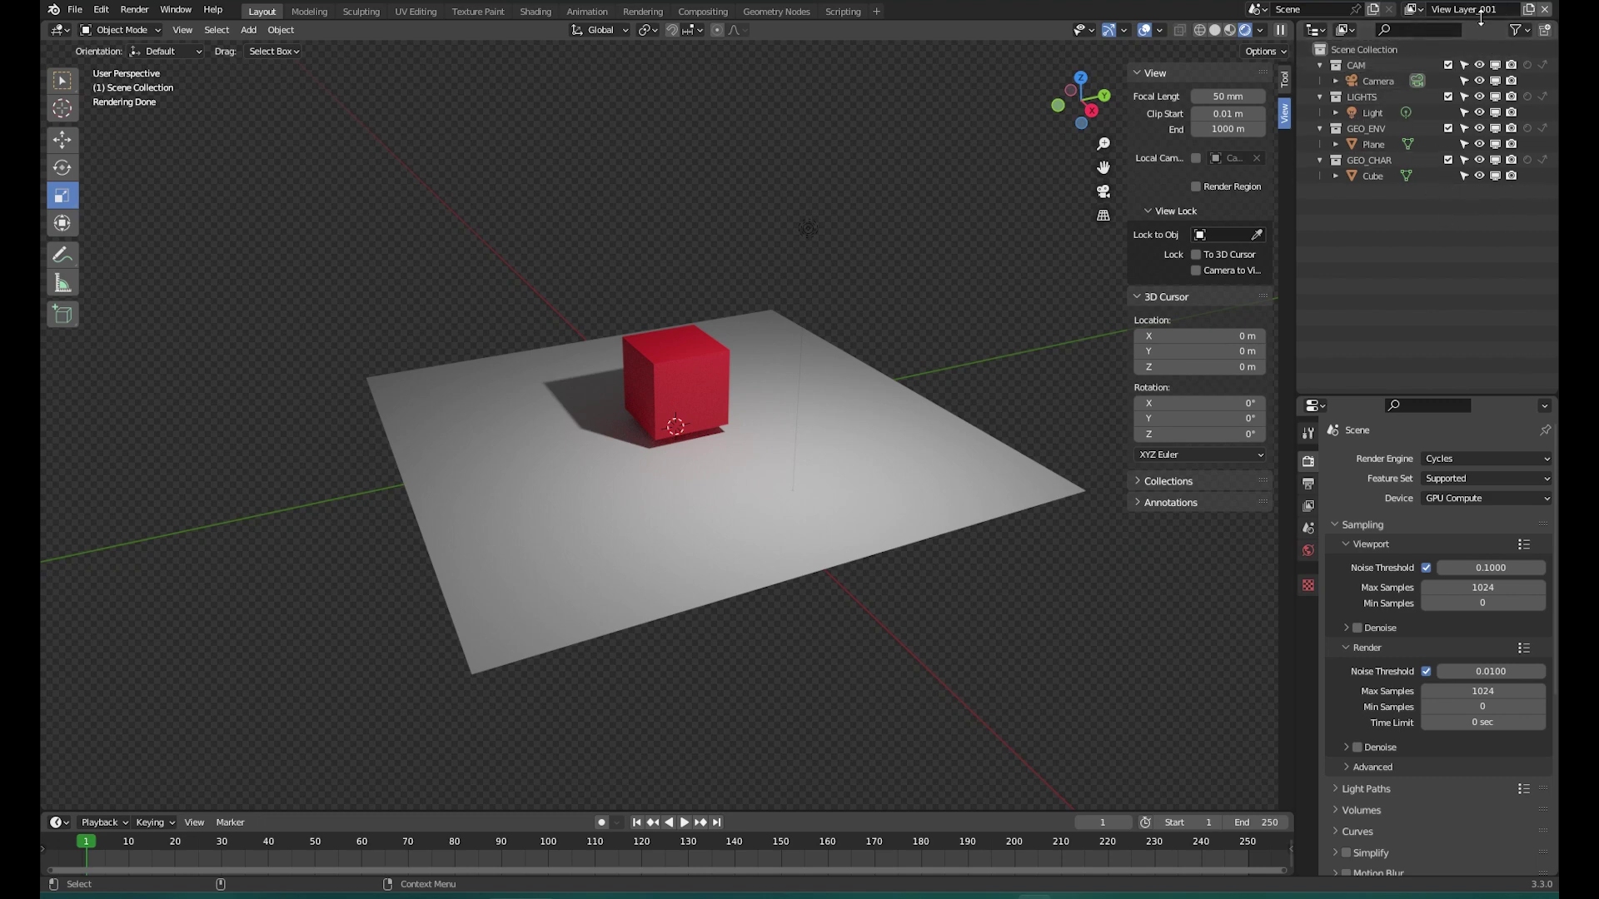
# - Delete View Layer_001 and include the GEO_CHAR collection in the remaining view layer again
pyautogui.click(1544, 9)
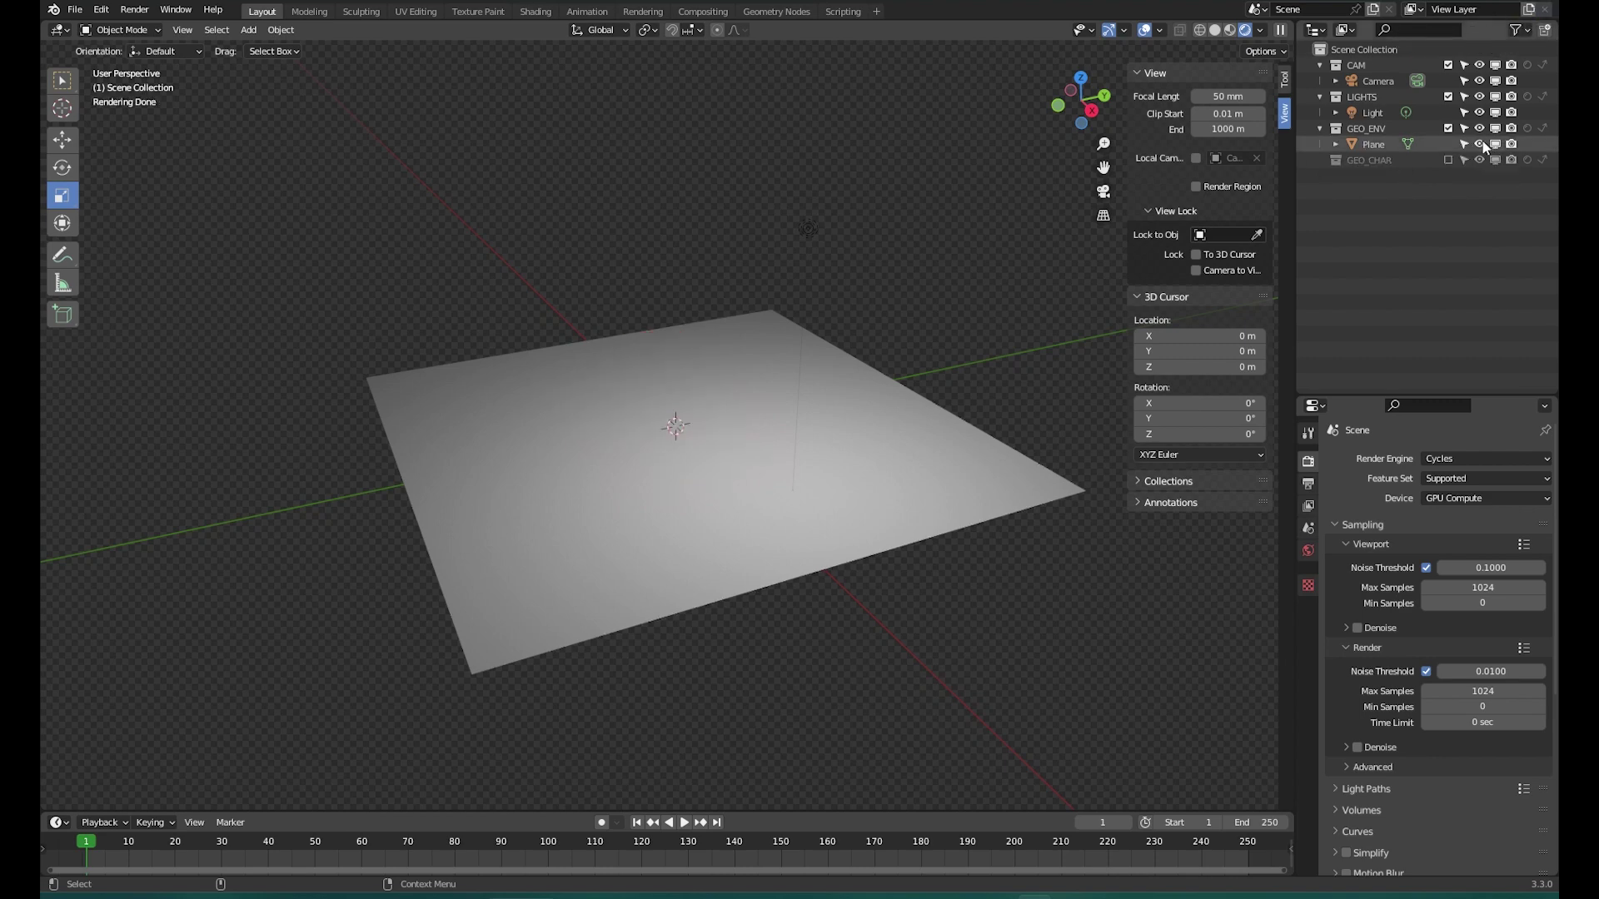
pyautogui.click(1448, 160)
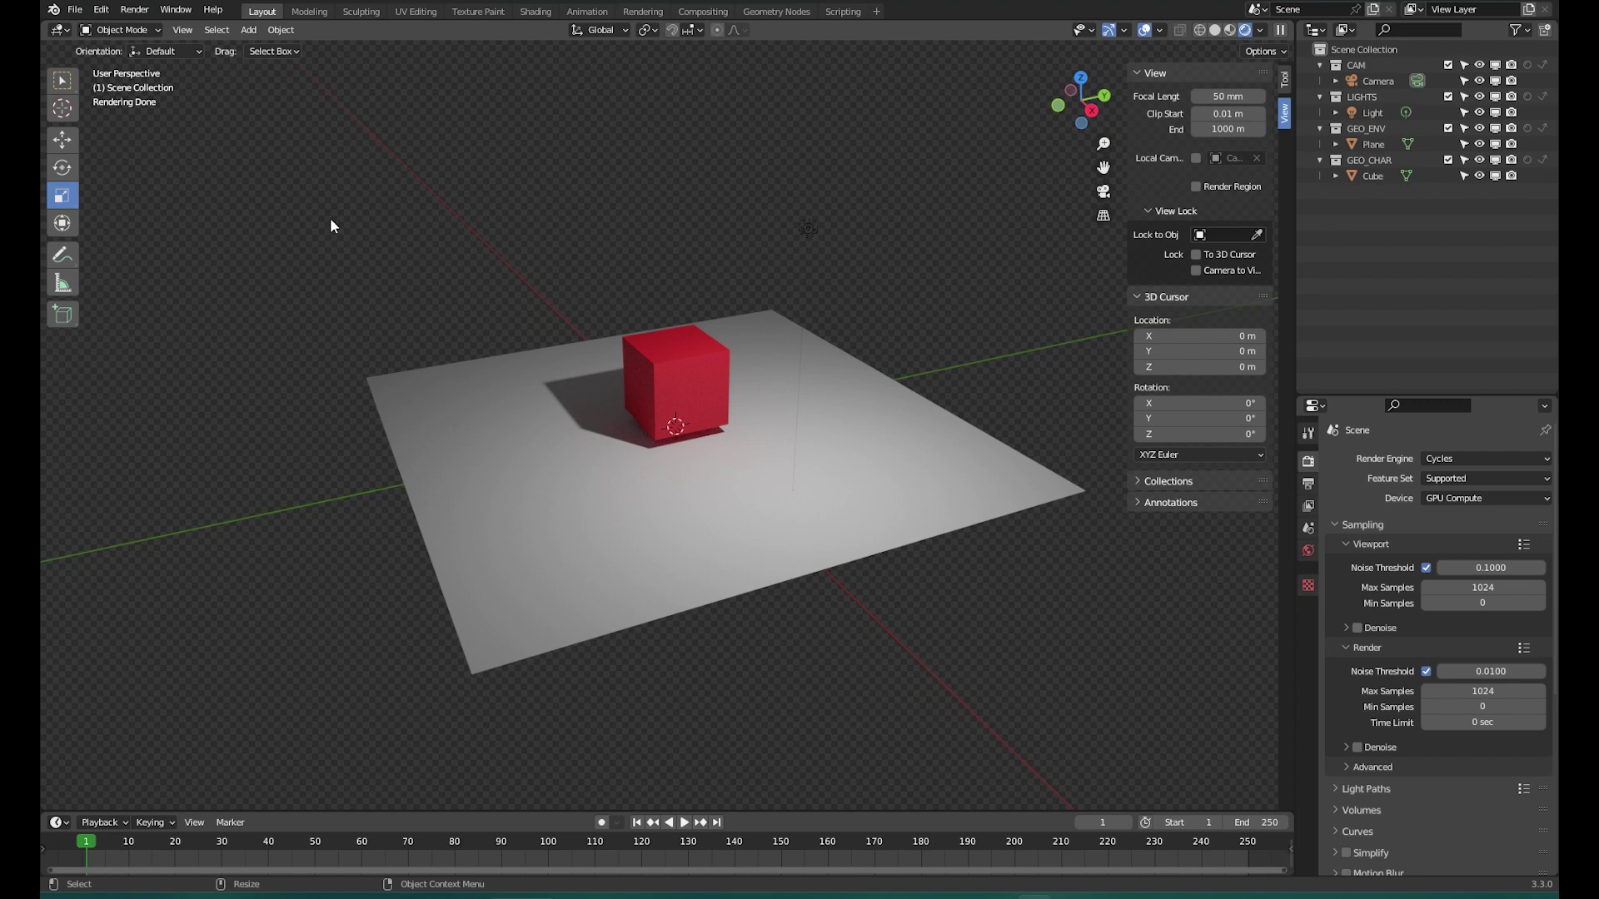
# - Add a UV sphere, raise it above the plane and move it along the Y axis to sit beside the cube
pyautogui.click(248, 30)
pyautogui.moveTo(274, 47)
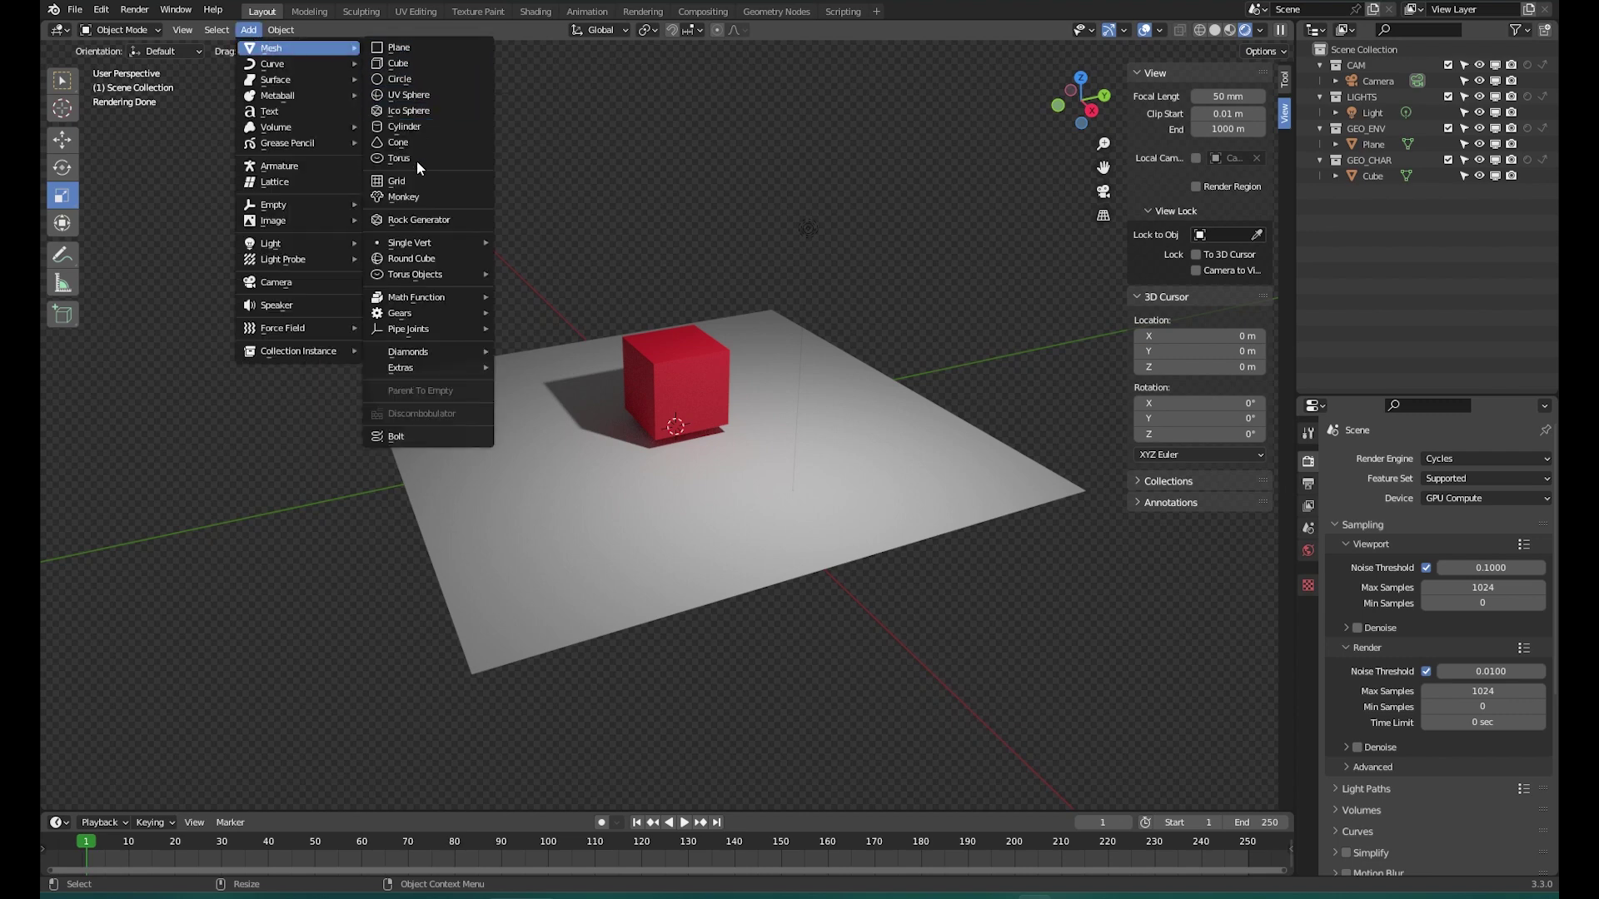
pyautogui.click(421, 98)
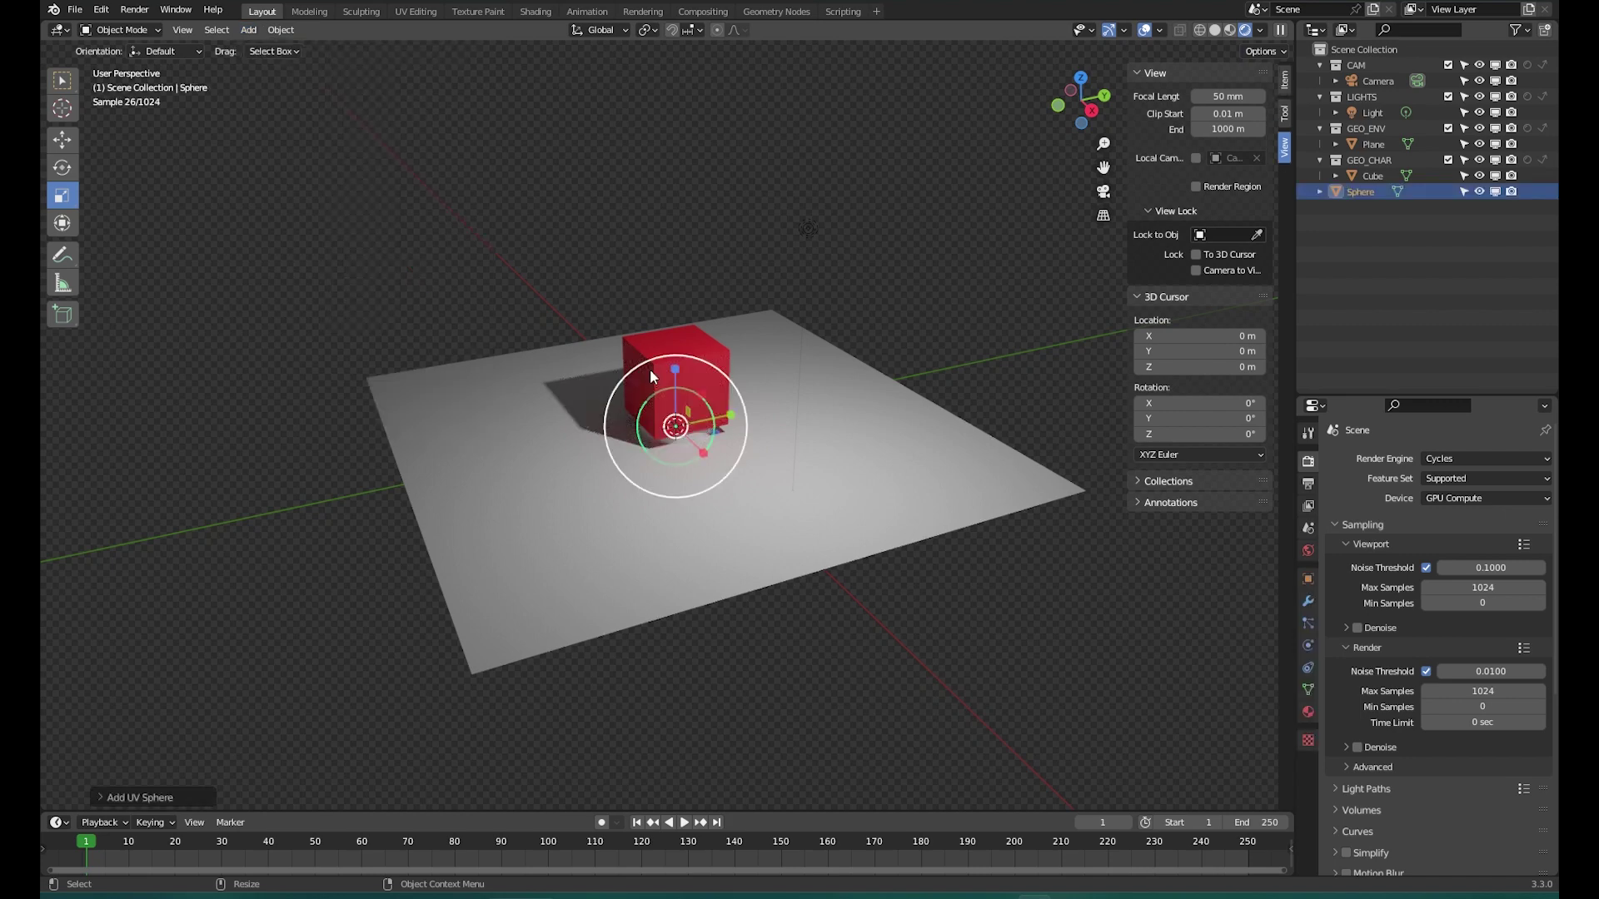
pyautogui.hotkey('shift', 'space')
pyautogui.press('g')
pyautogui.moveTo(673, 366); pyautogui.dragTo(675, 315)
pyautogui.moveTo(727, 367); pyautogui.dragTo(843, 345)
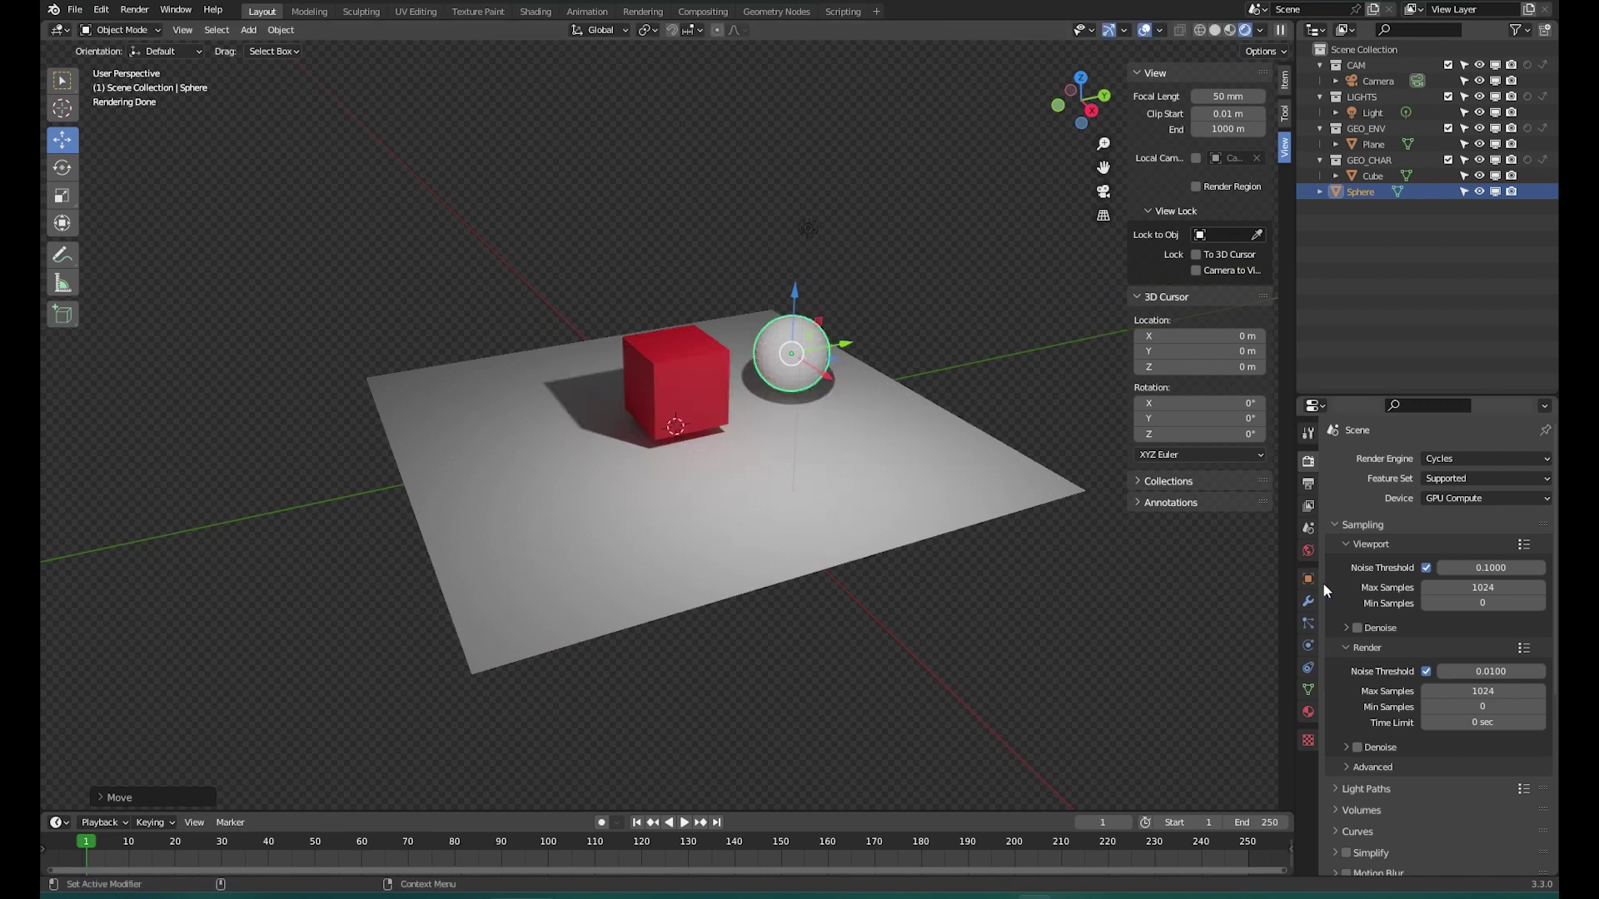
# - Give the sphere a new material with a bright green base color and shade it smooth
pyautogui.click(1309, 711)
pyautogui.click(1401, 527)
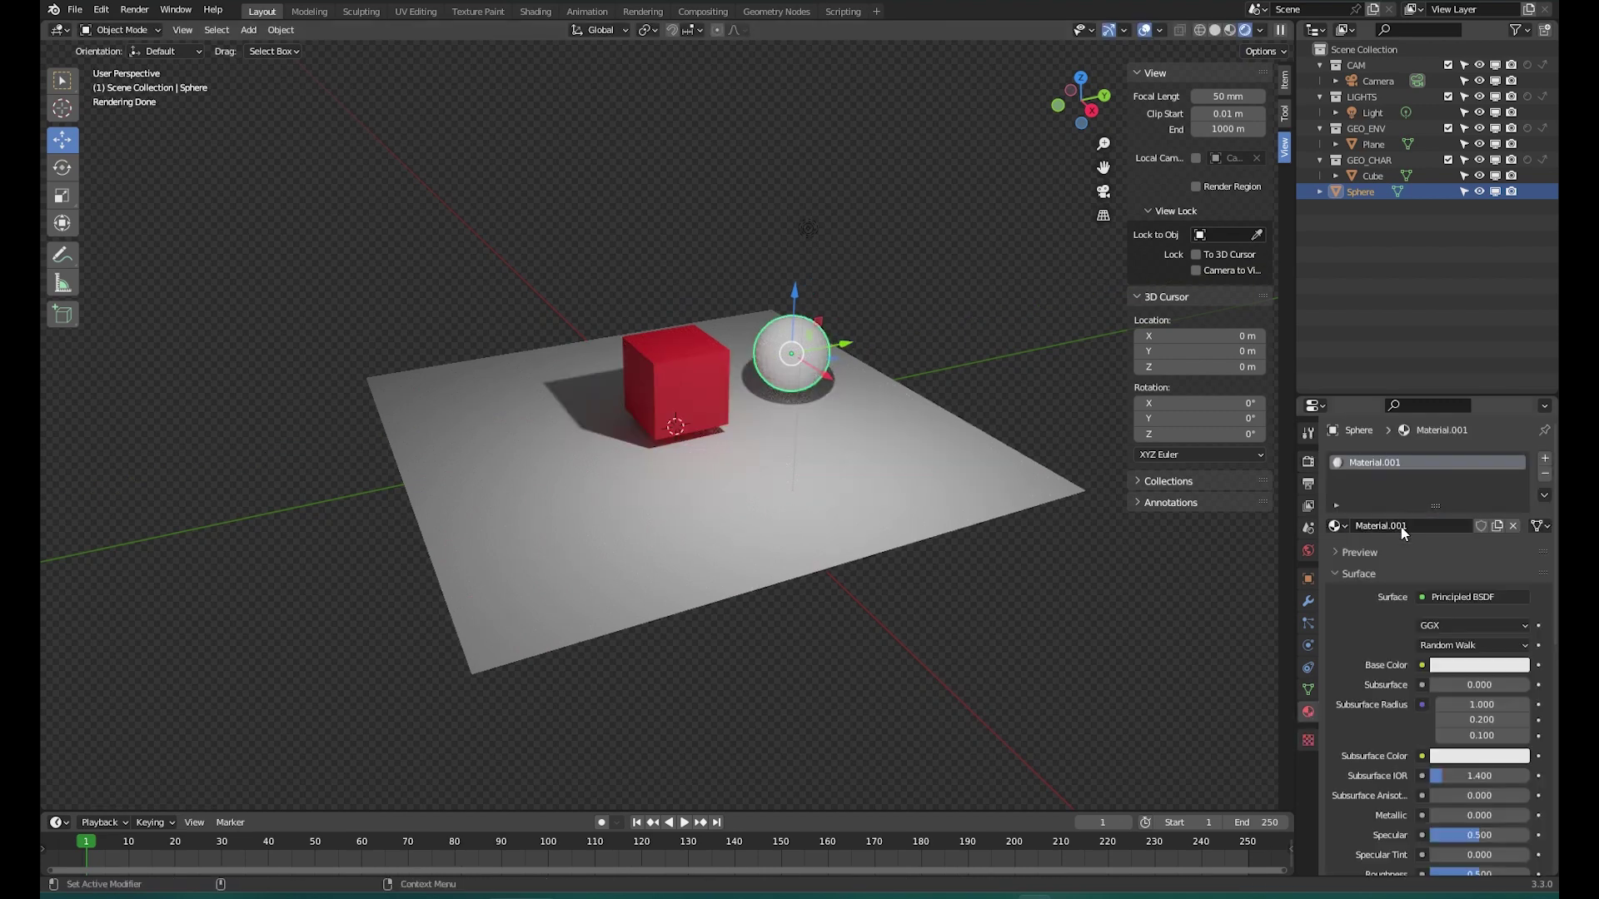
pyautogui.click(1475, 666)
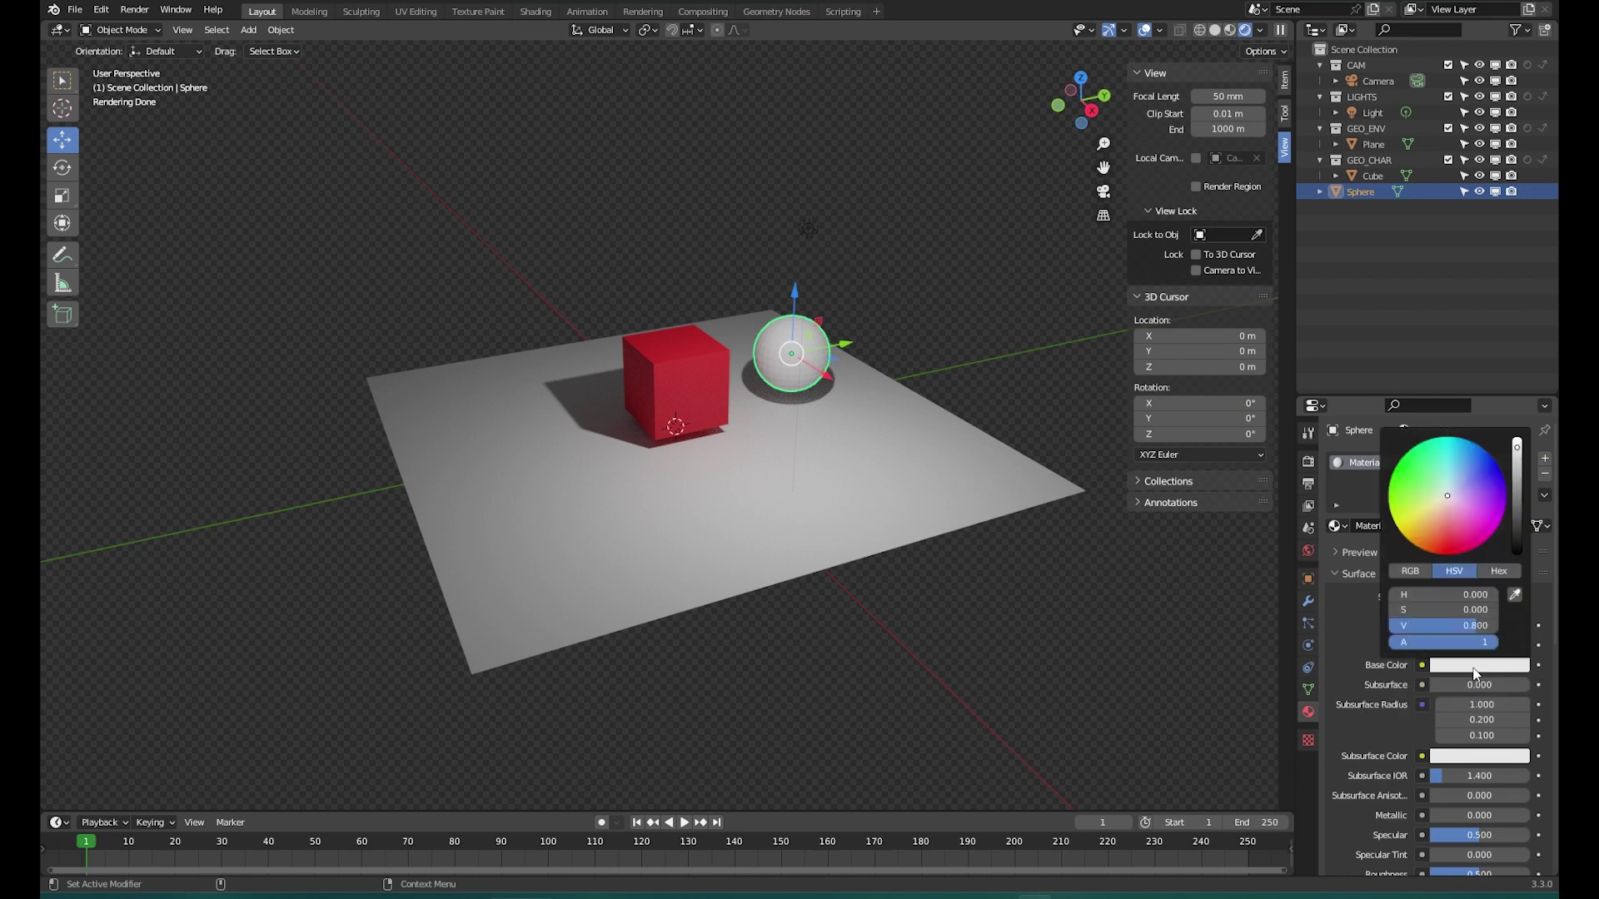
pyautogui.moveTo(1432, 488); pyautogui.dragTo(1396, 476)
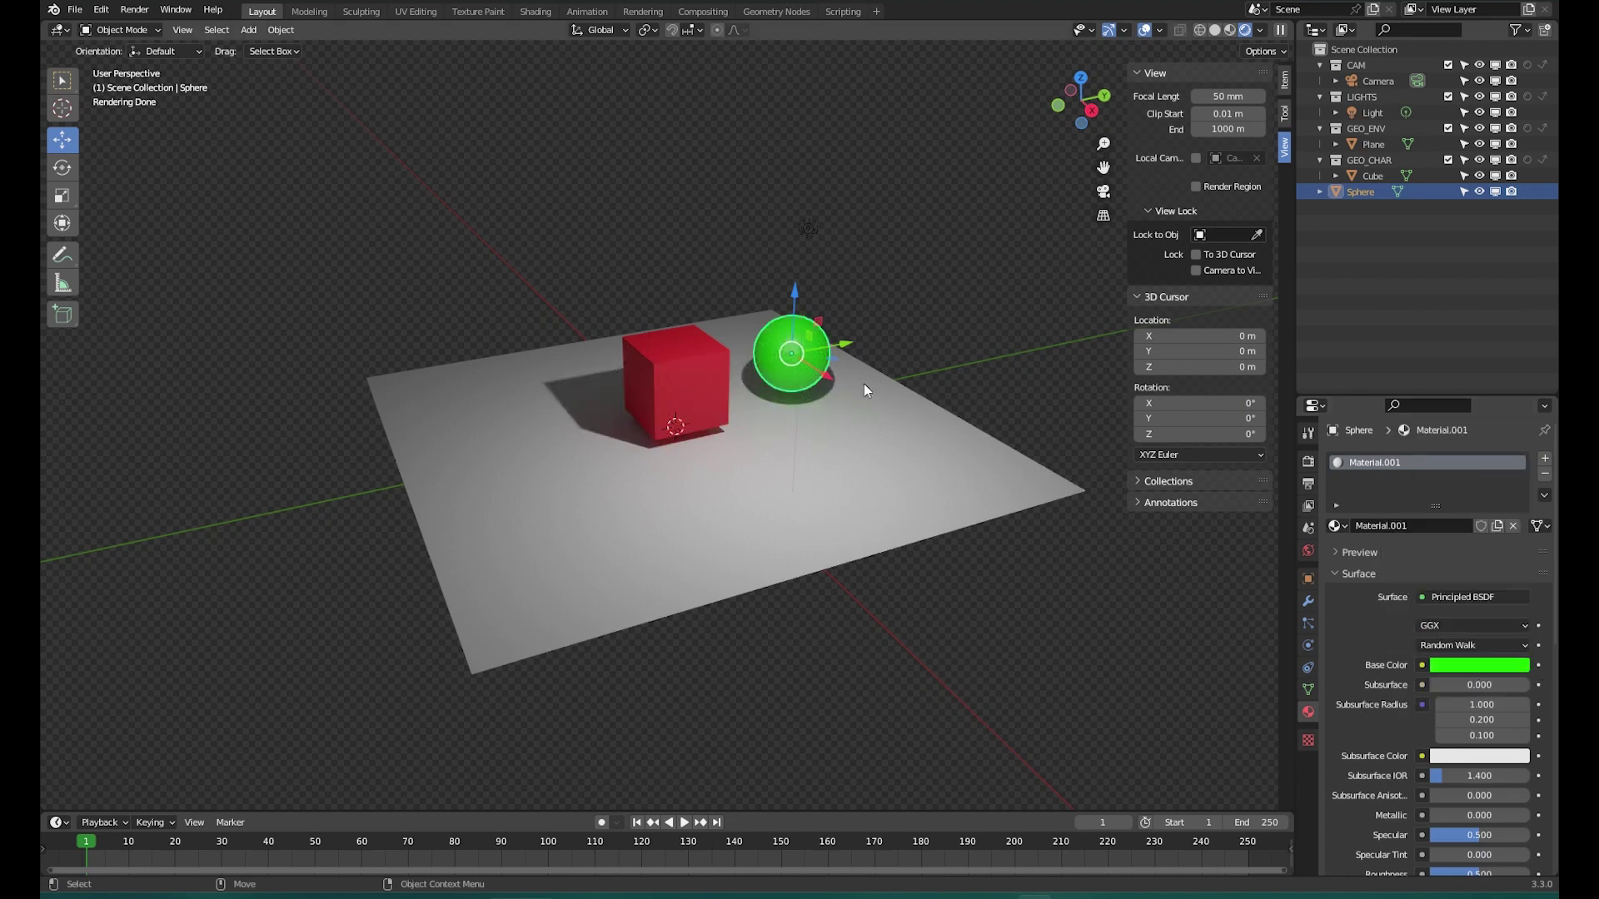
pyautogui.rightClick(785, 387)
pyautogui.click(786, 383)
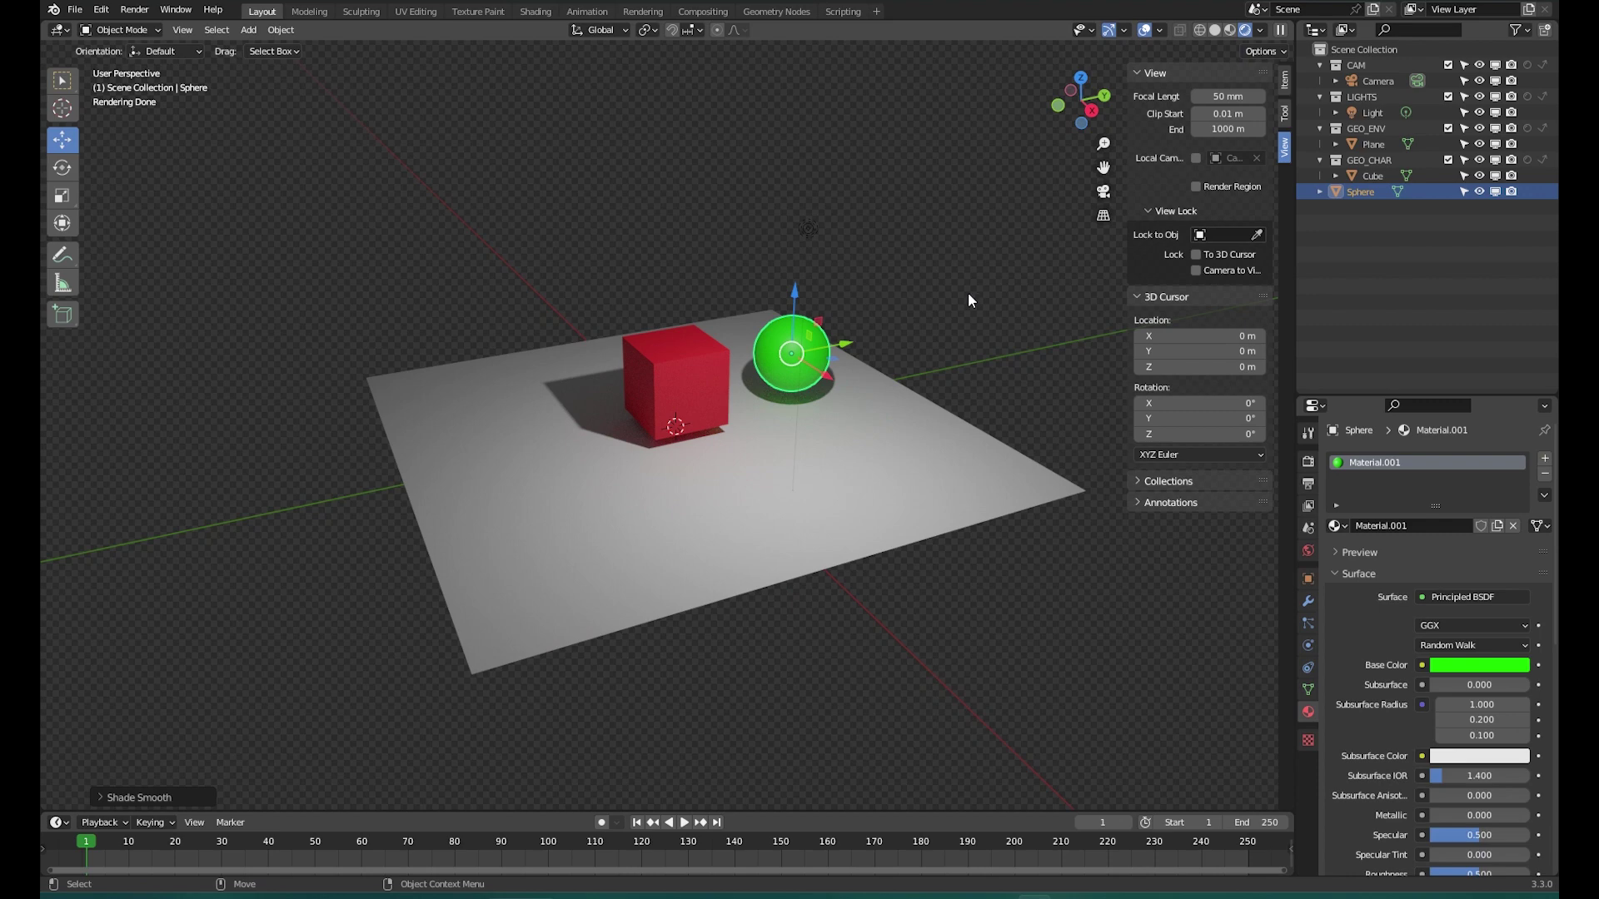
pyautogui.click(954, 358)
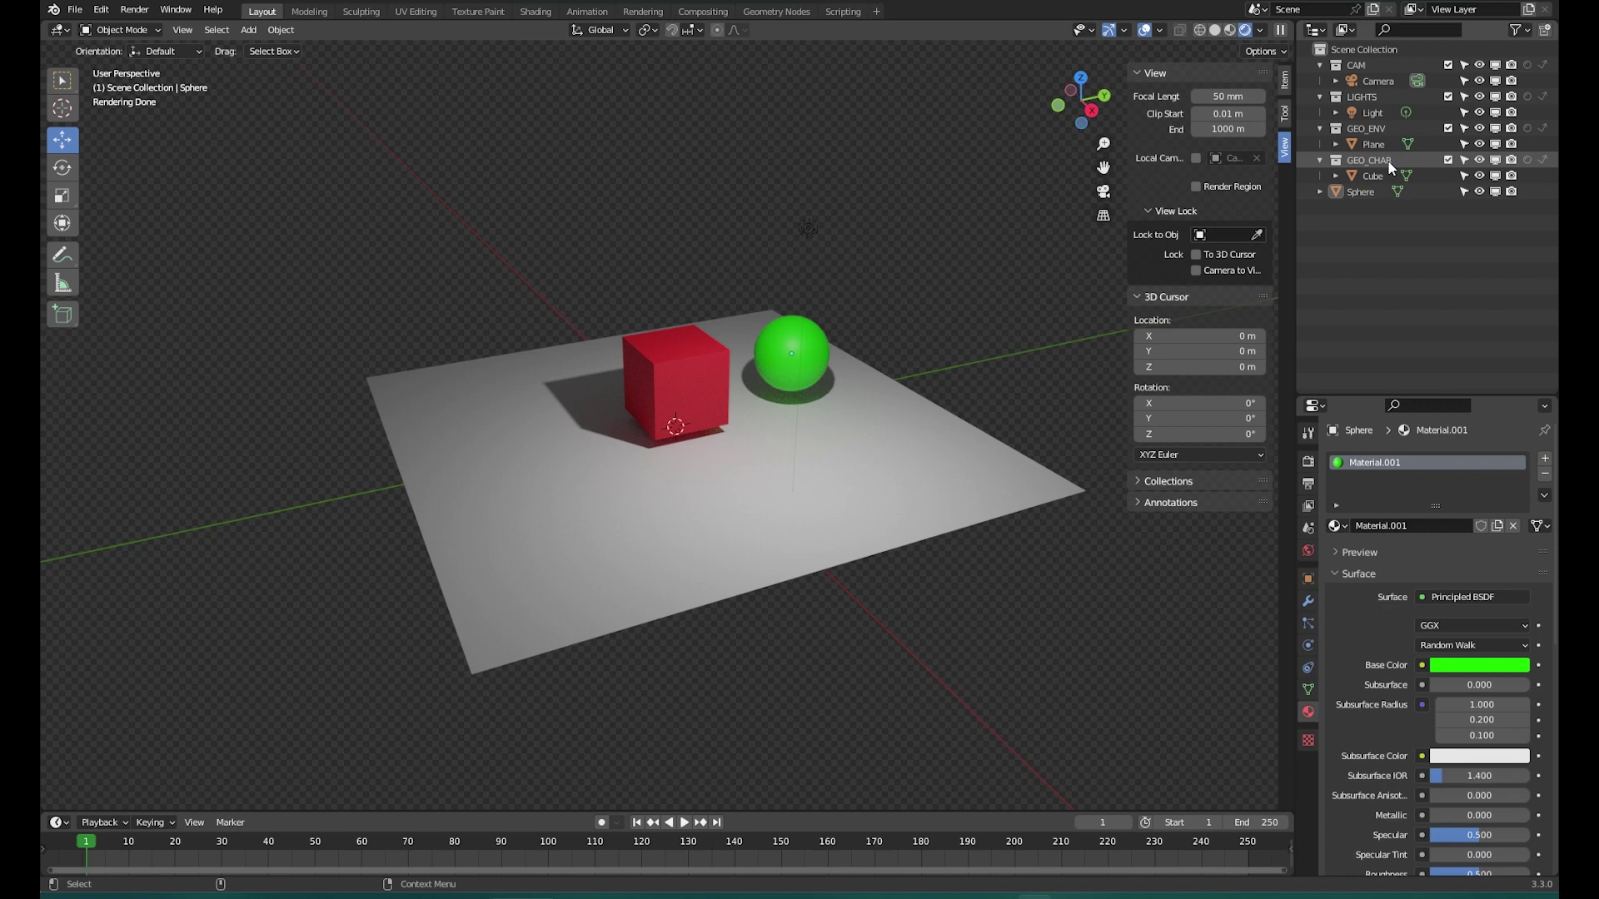
# - Move the sphere into the GEO_CHAR collection, excluding and re-including the collection before and after to compare
pyautogui.click(1447, 160)
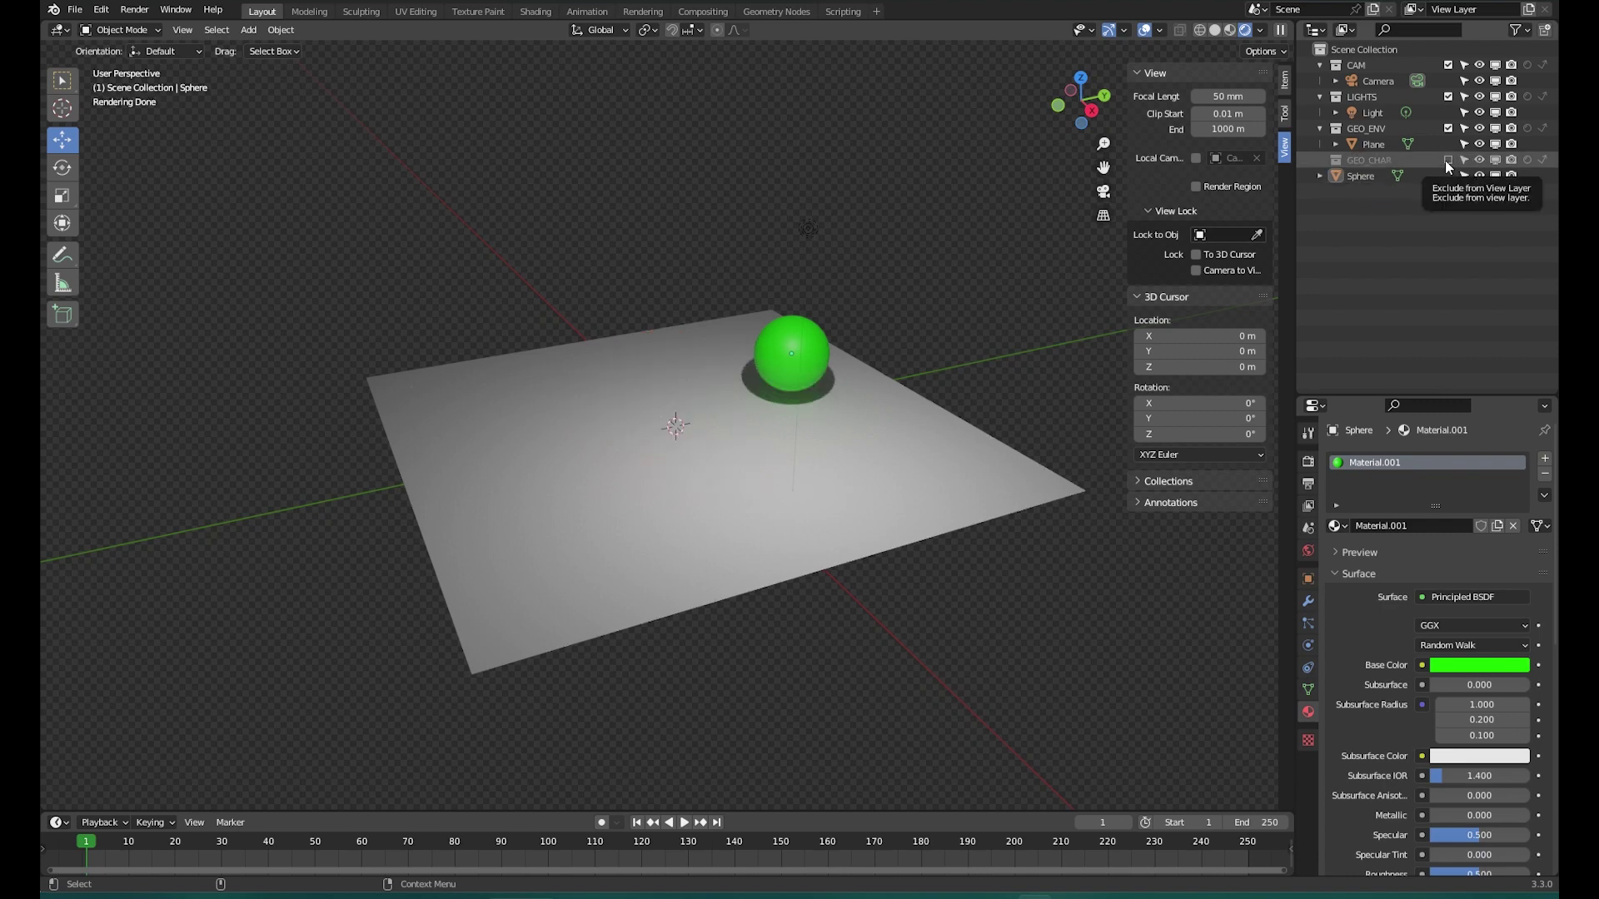
pyautogui.click(1446, 160)
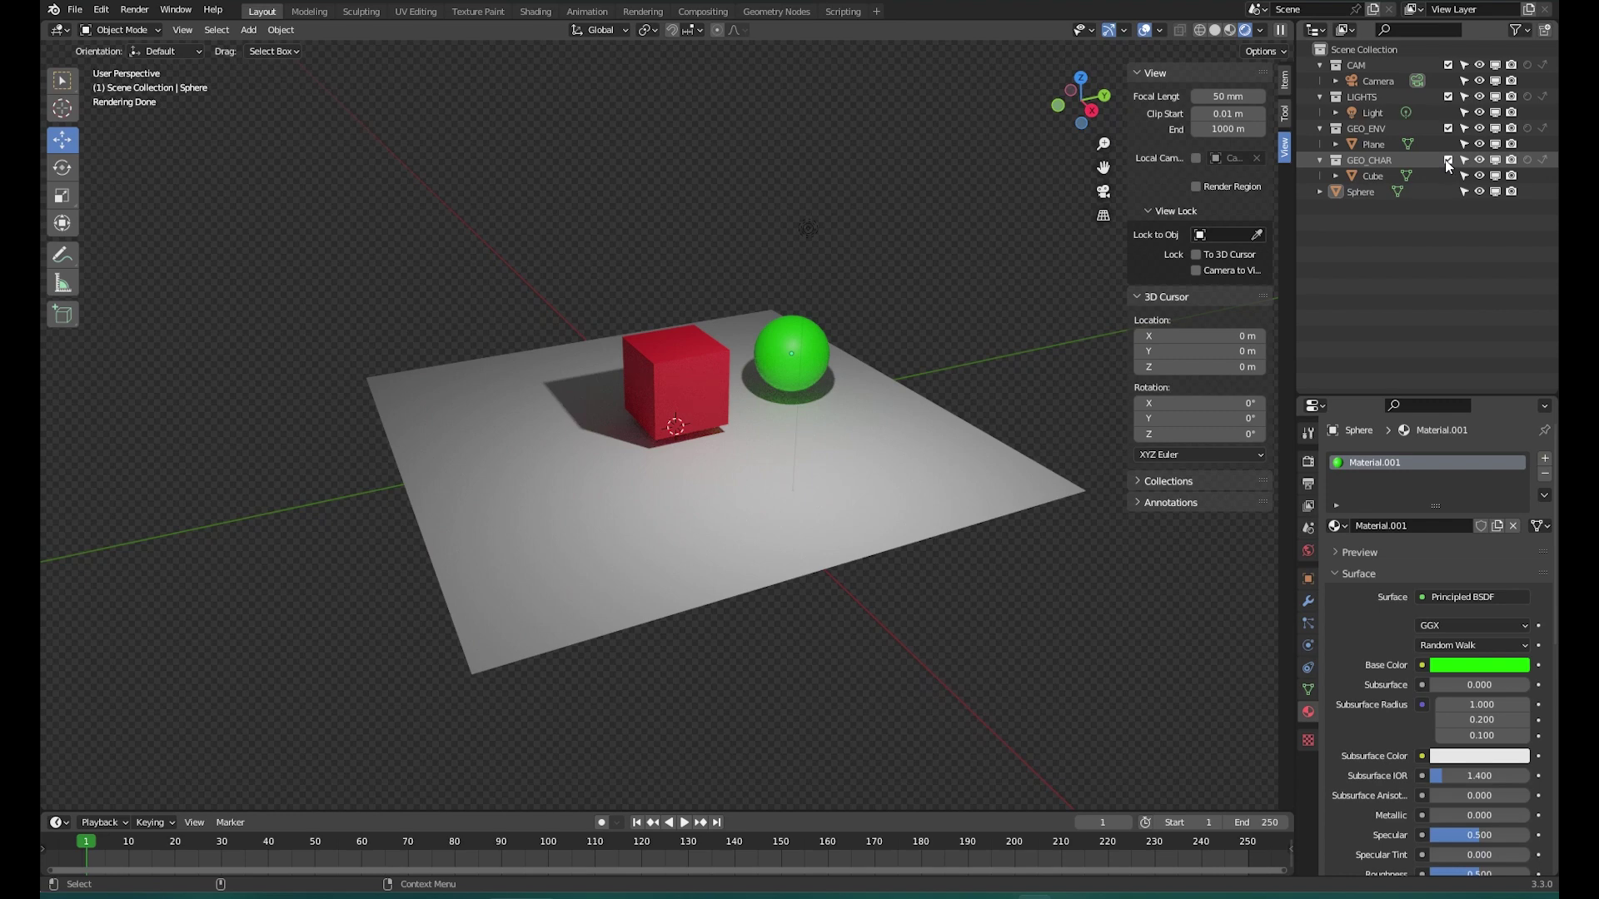
pyautogui.click(1345, 193)
pyautogui.moveTo(1367, 194); pyautogui.dragTo(1381, 166)
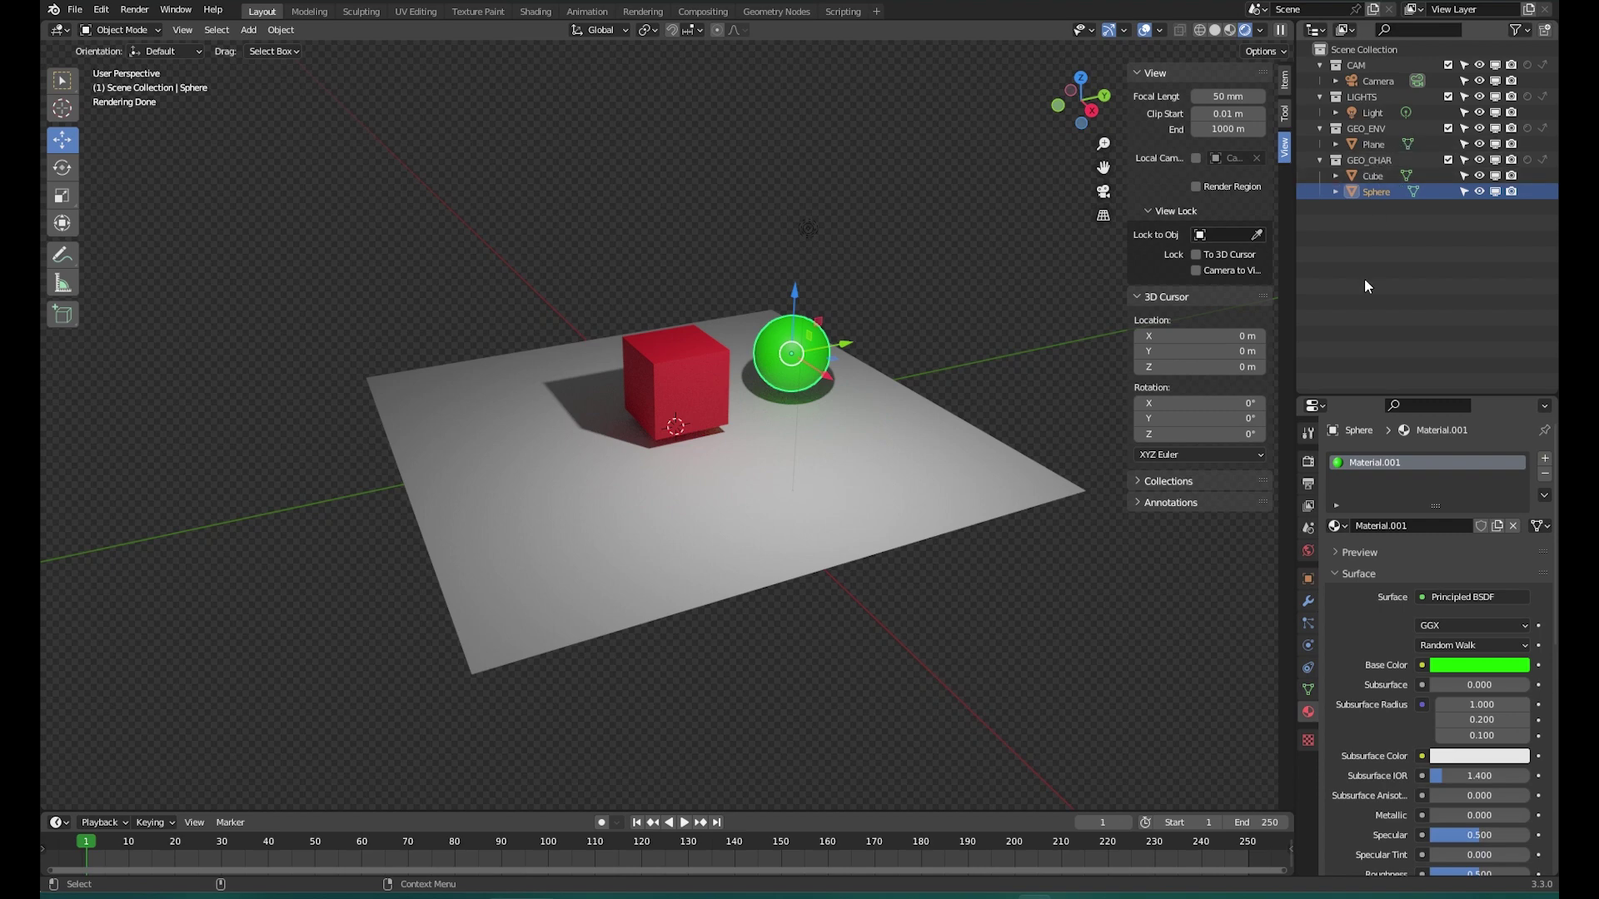
pyautogui.click(1447, 161)
pyautogui.click(1447, 161)
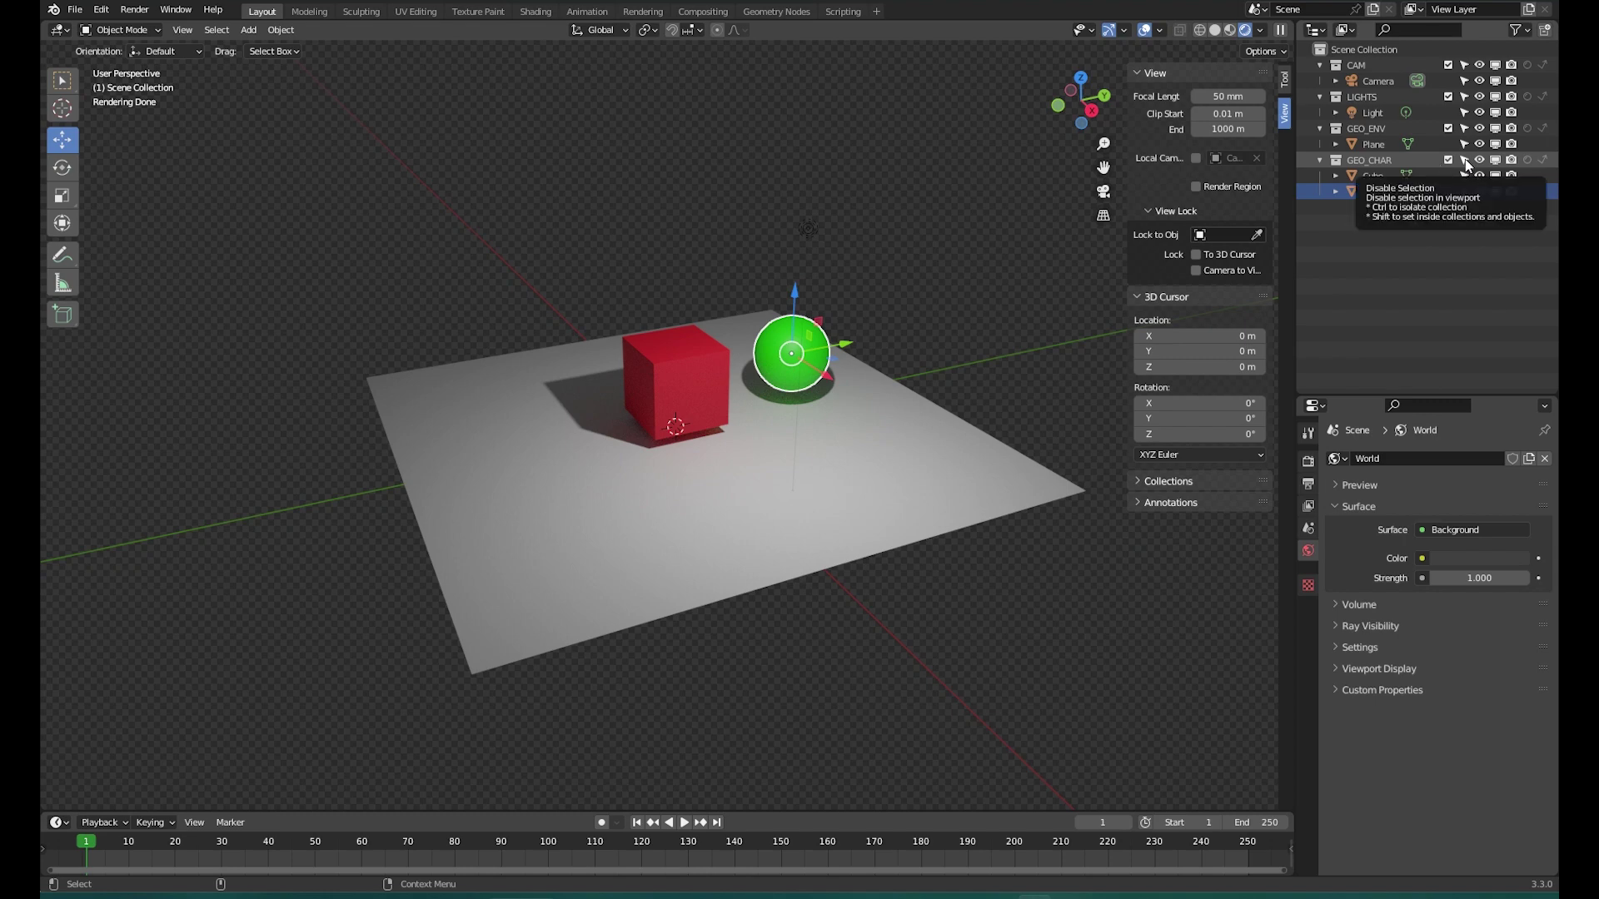
# - Disable selection for GEO_CHAR, test it by picking the plane and the sphere, and make the collection selectable again
pyautogui.click(1465, 161)
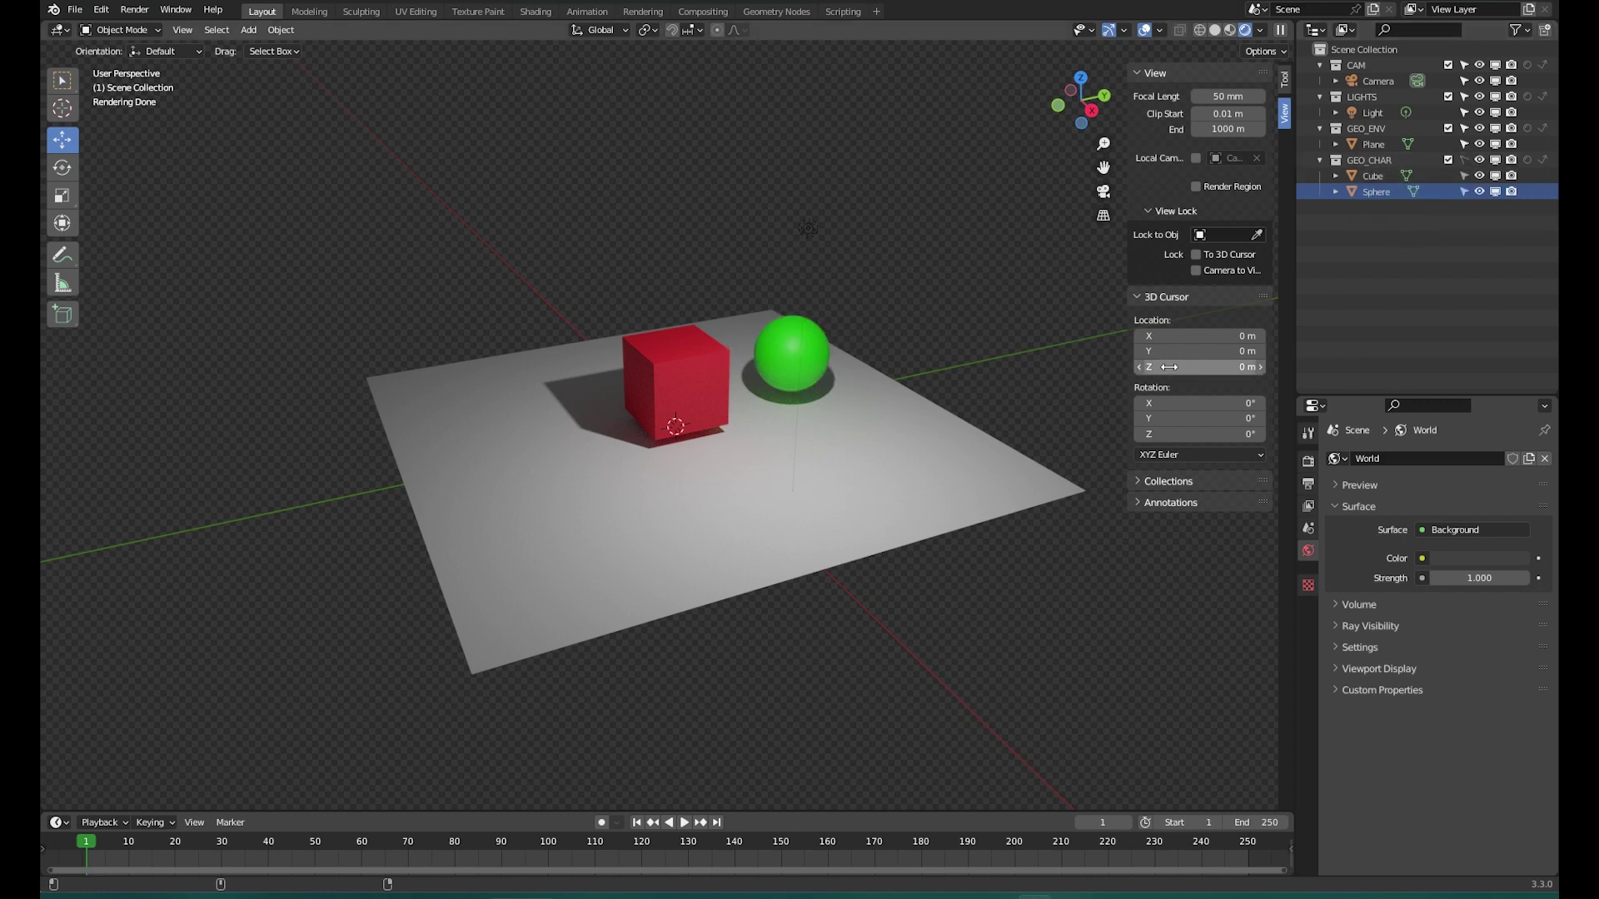
pyautogui.click(773, 433)
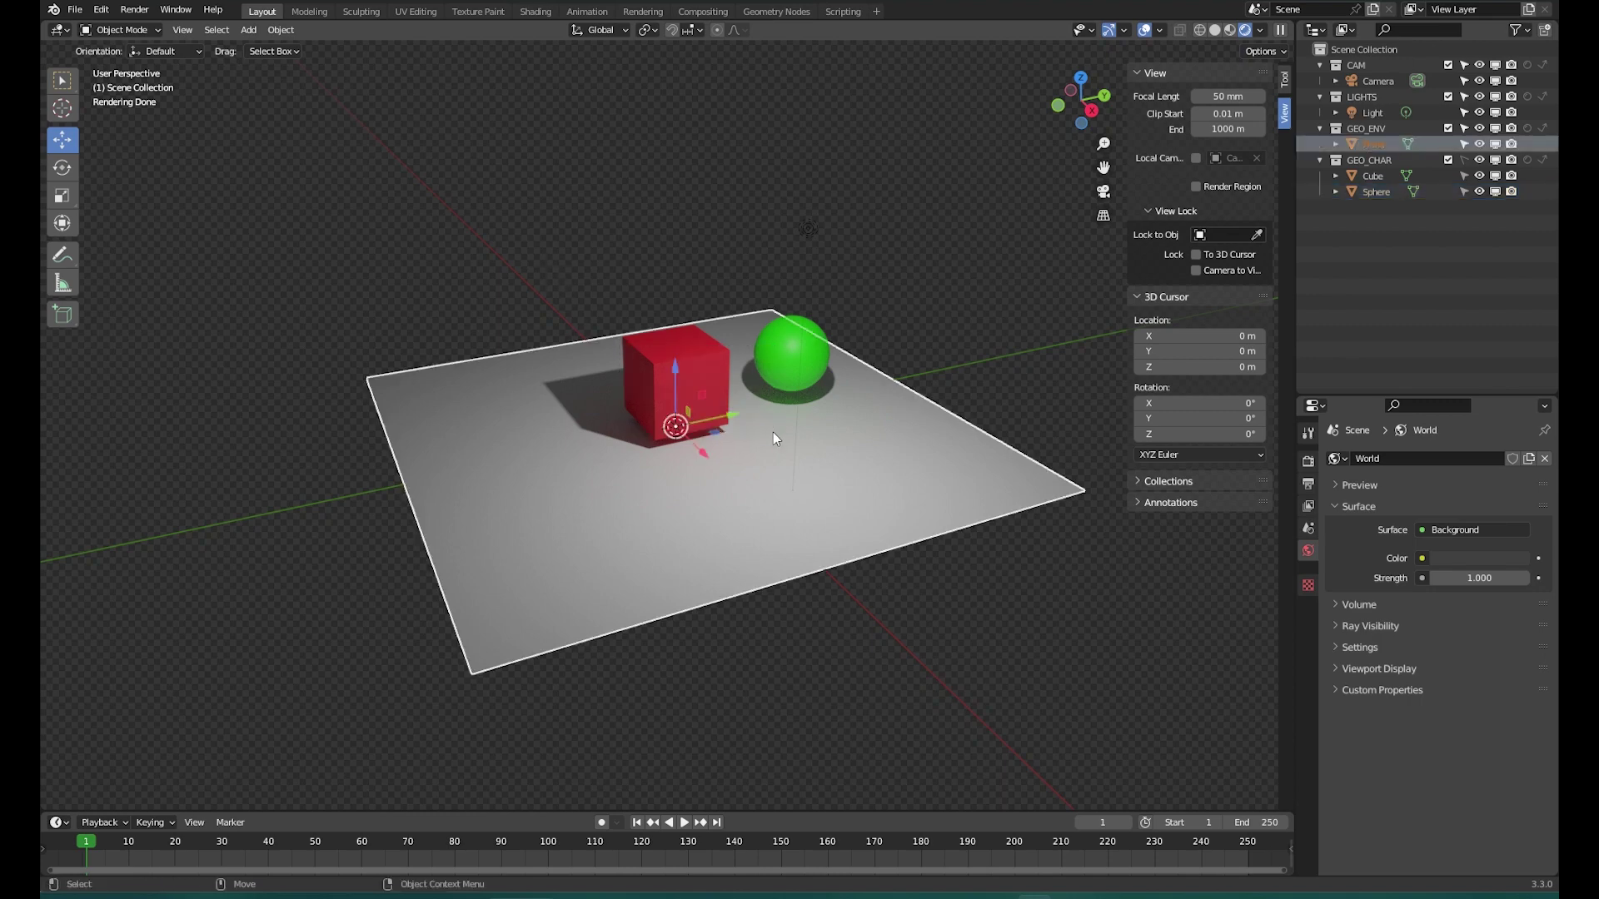
pyautogui.click(777, 353)
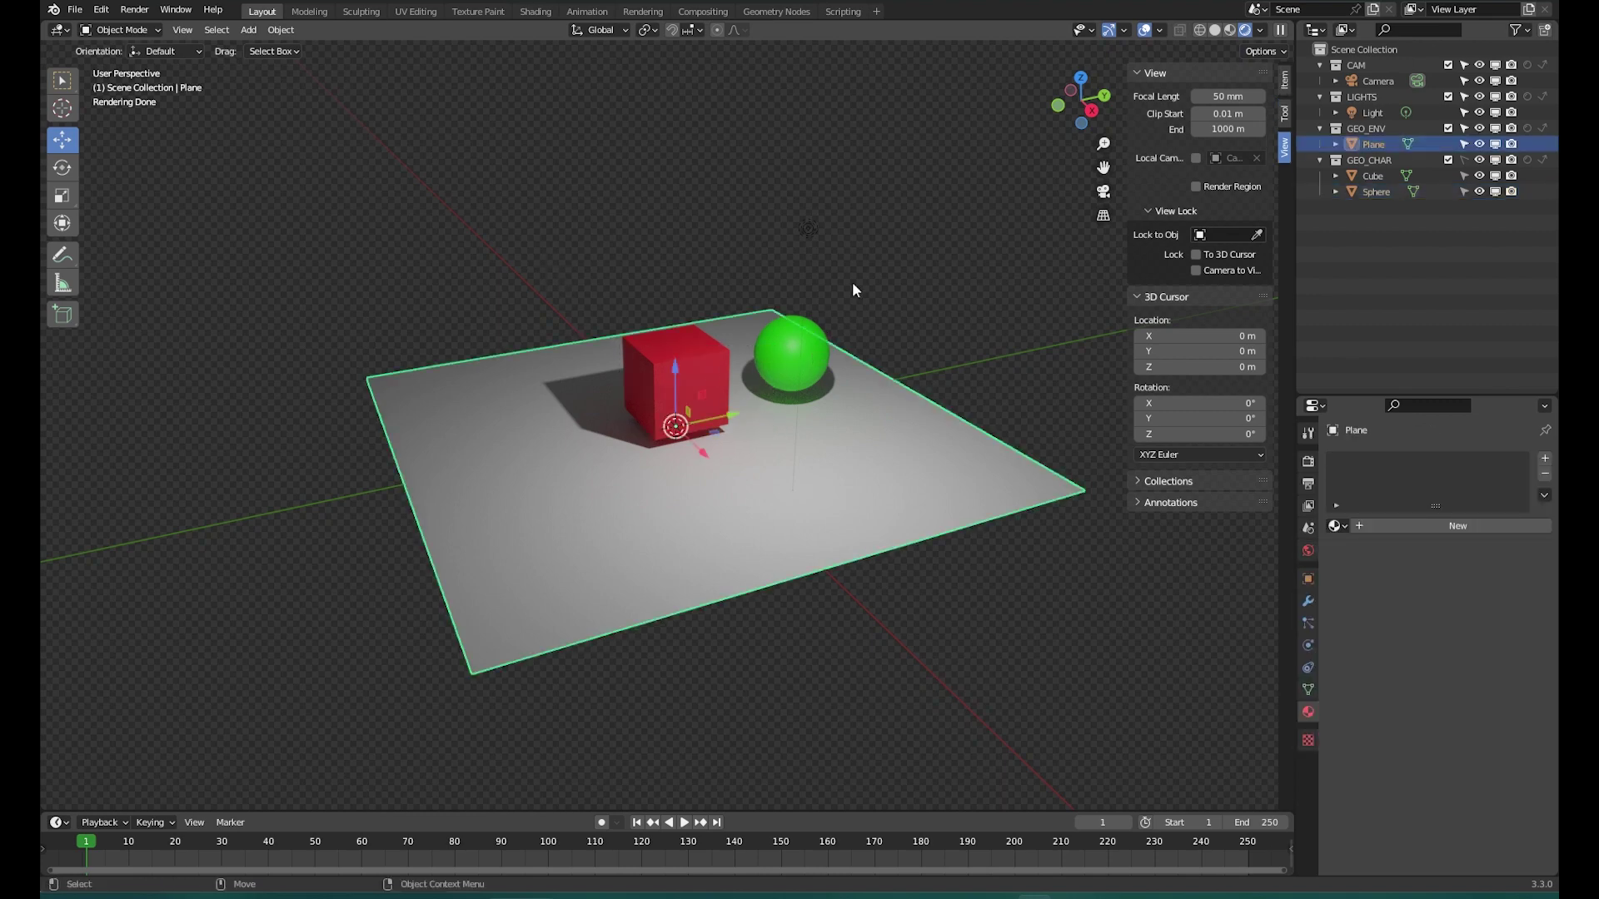
pyautogui.click(1464, 160)
pyautogui.click(1464, 160)
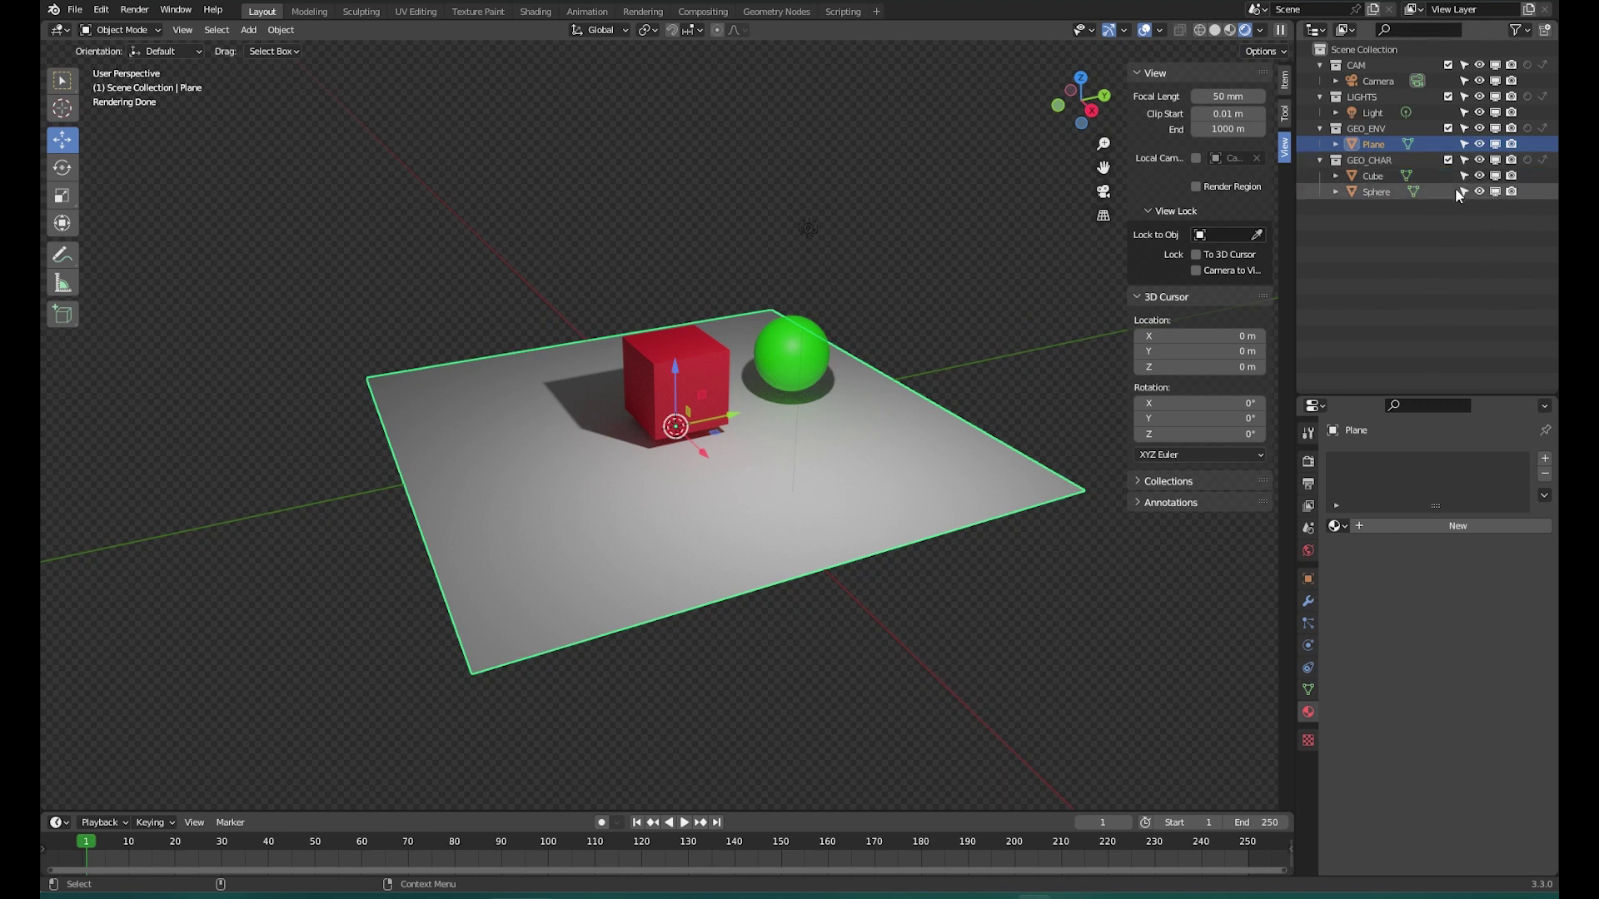
# - Hide the GEO_ENV collection in the viewport and show it again
pyautogui.click(1474, 129)
pyautogui.click(1477, 127)
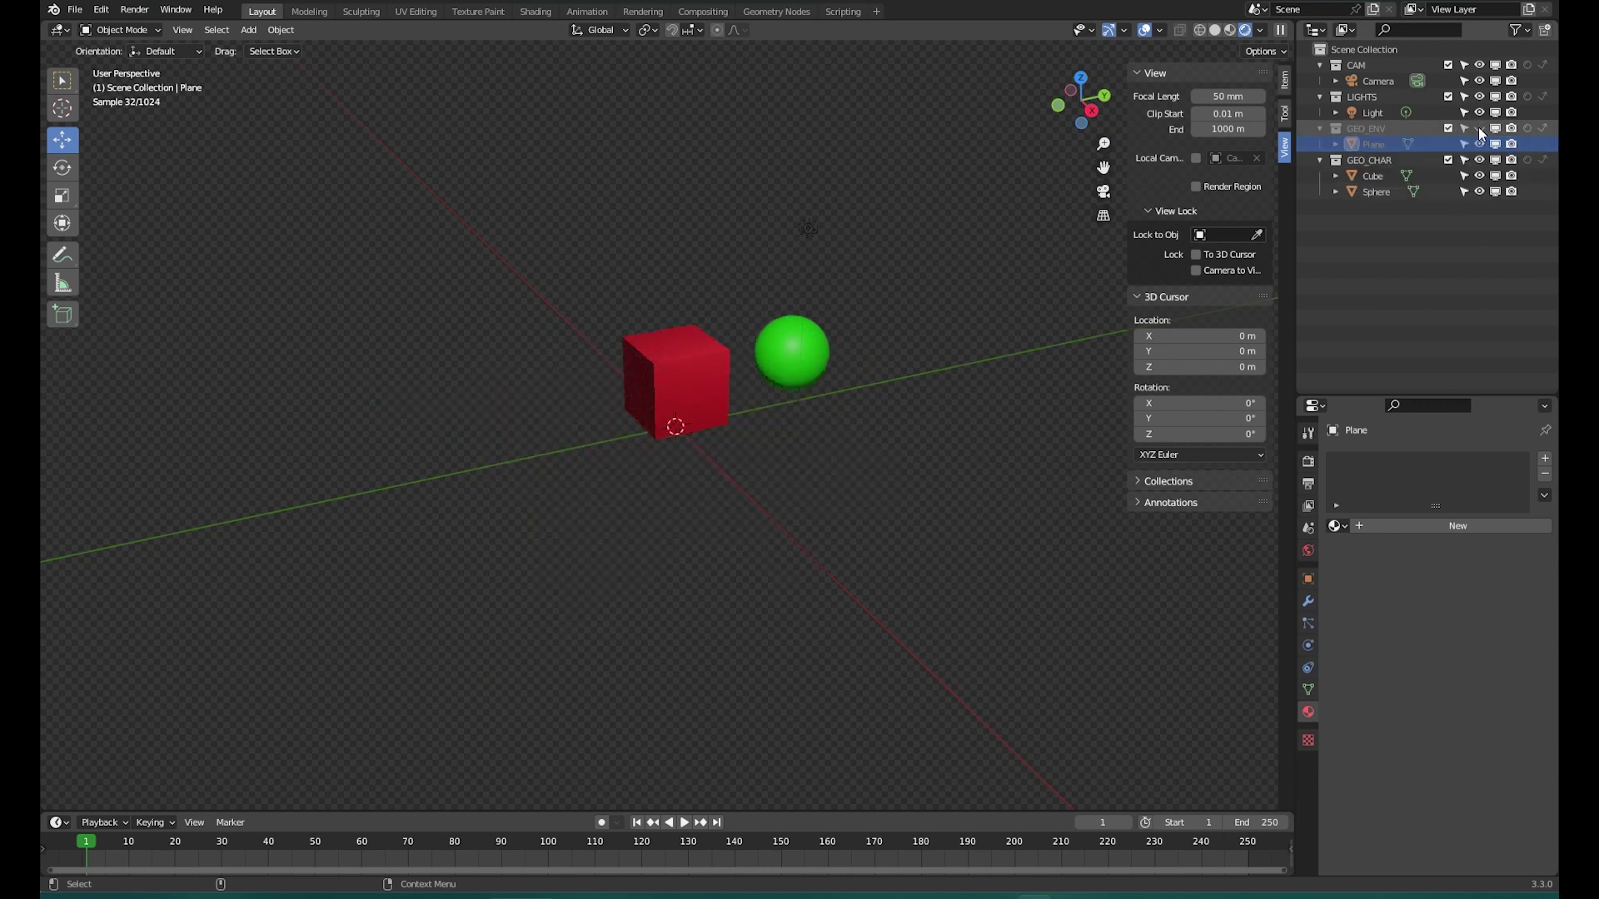
pyautogui.click(1477, 127)
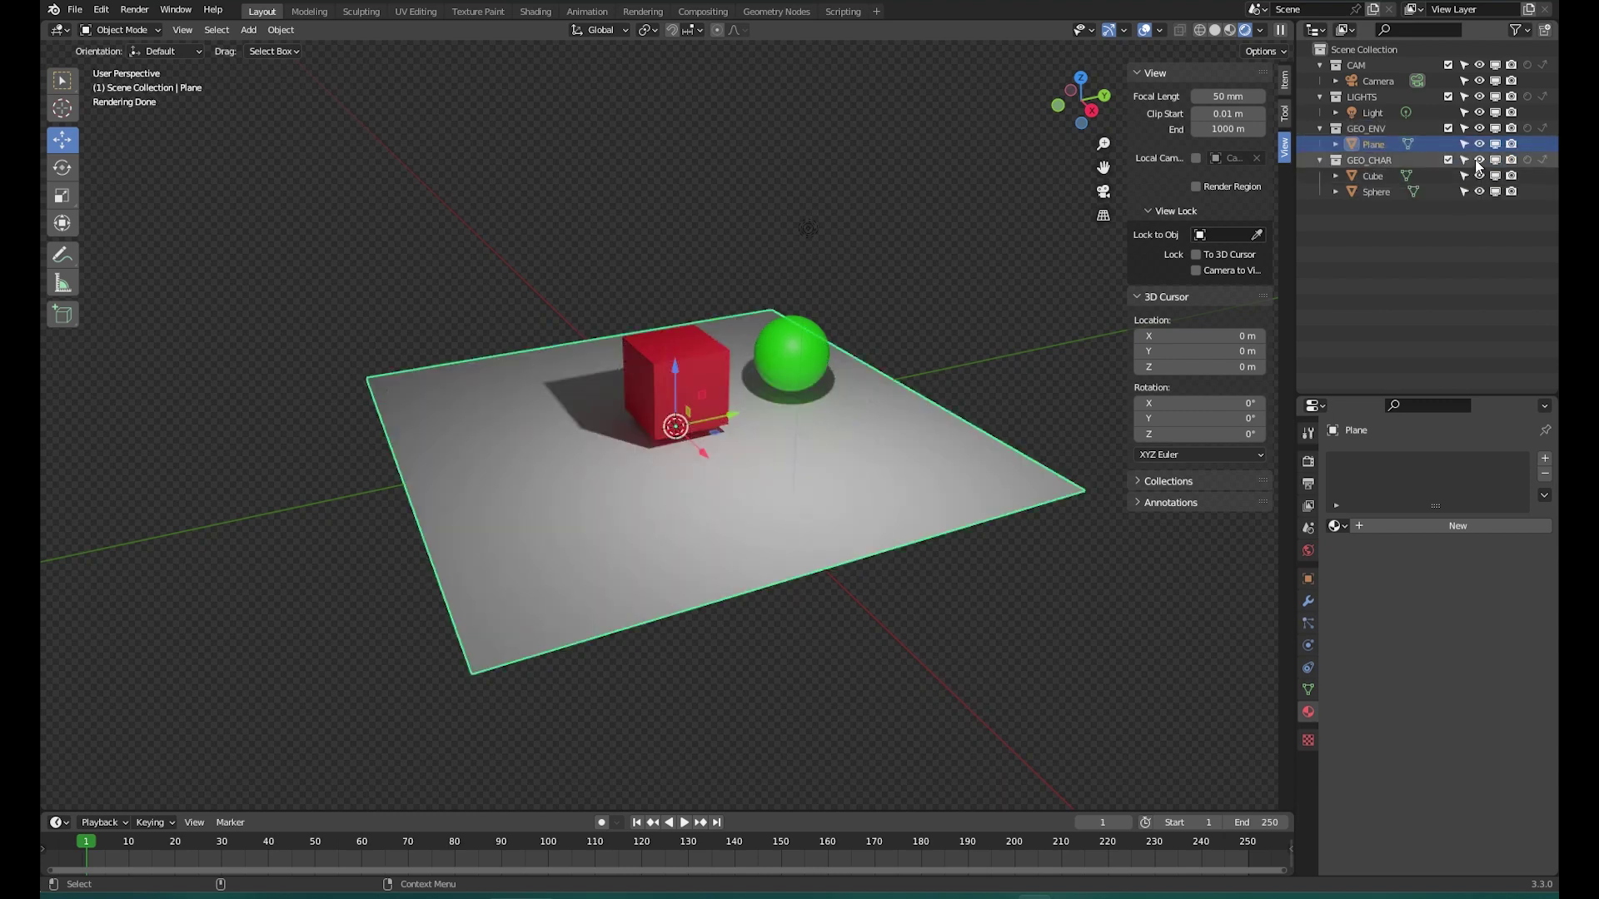
# - Hide the GEO_CHAR collection in the viewport and render frame 1 in the Rendering workspace
pyautogui.click(1479, 159)
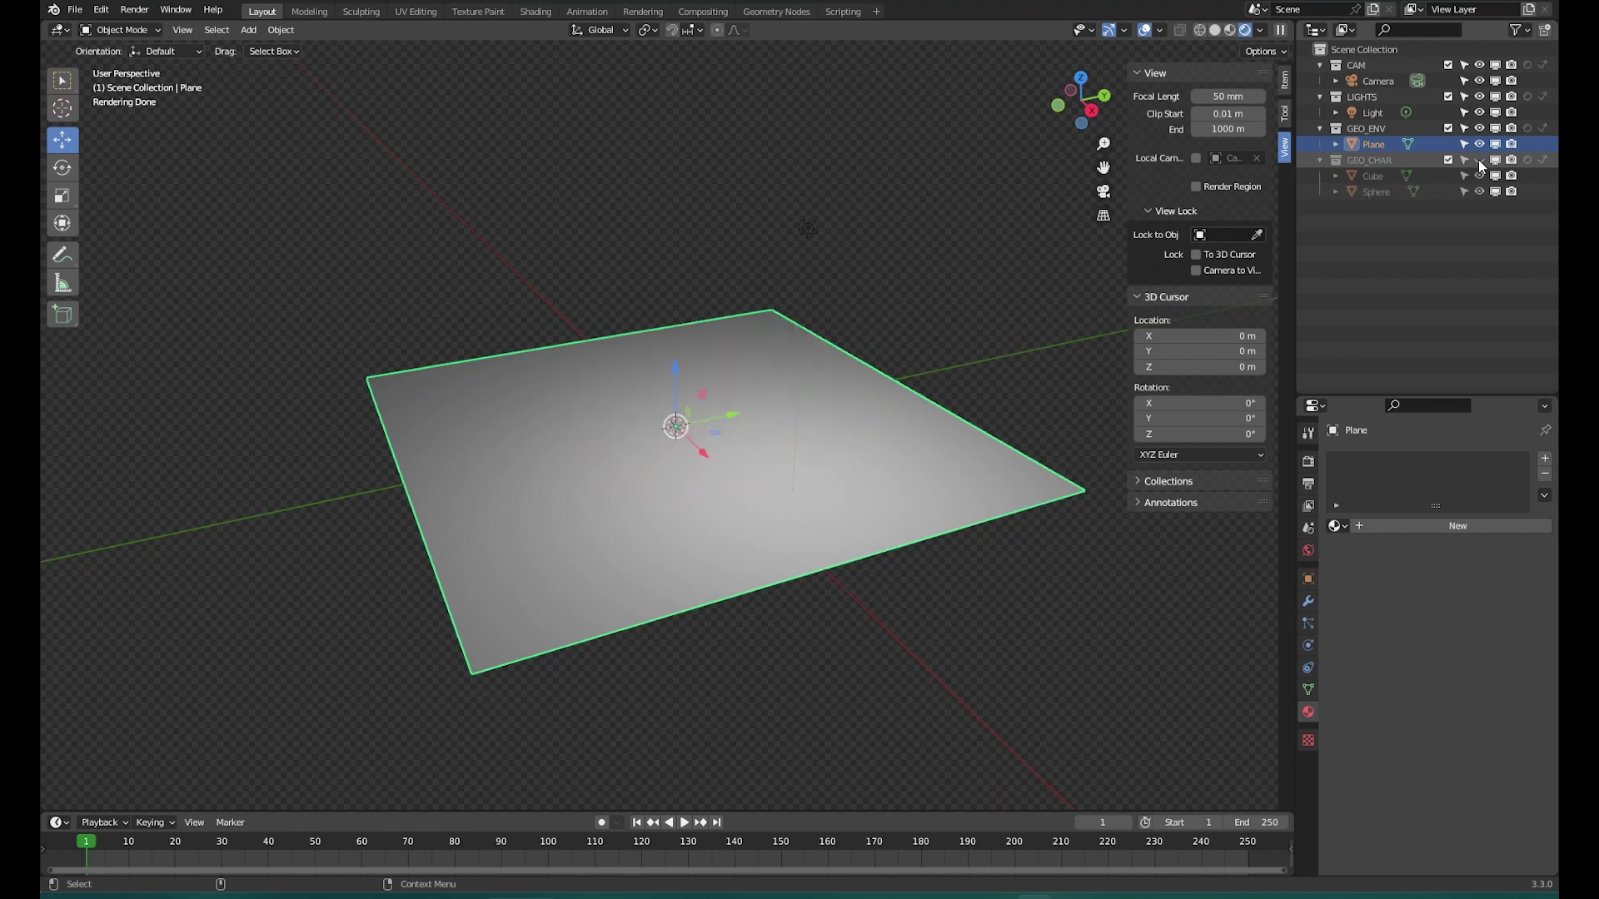
pyautogui.click(1479, 160)
pyautogui.click(1479, 160)
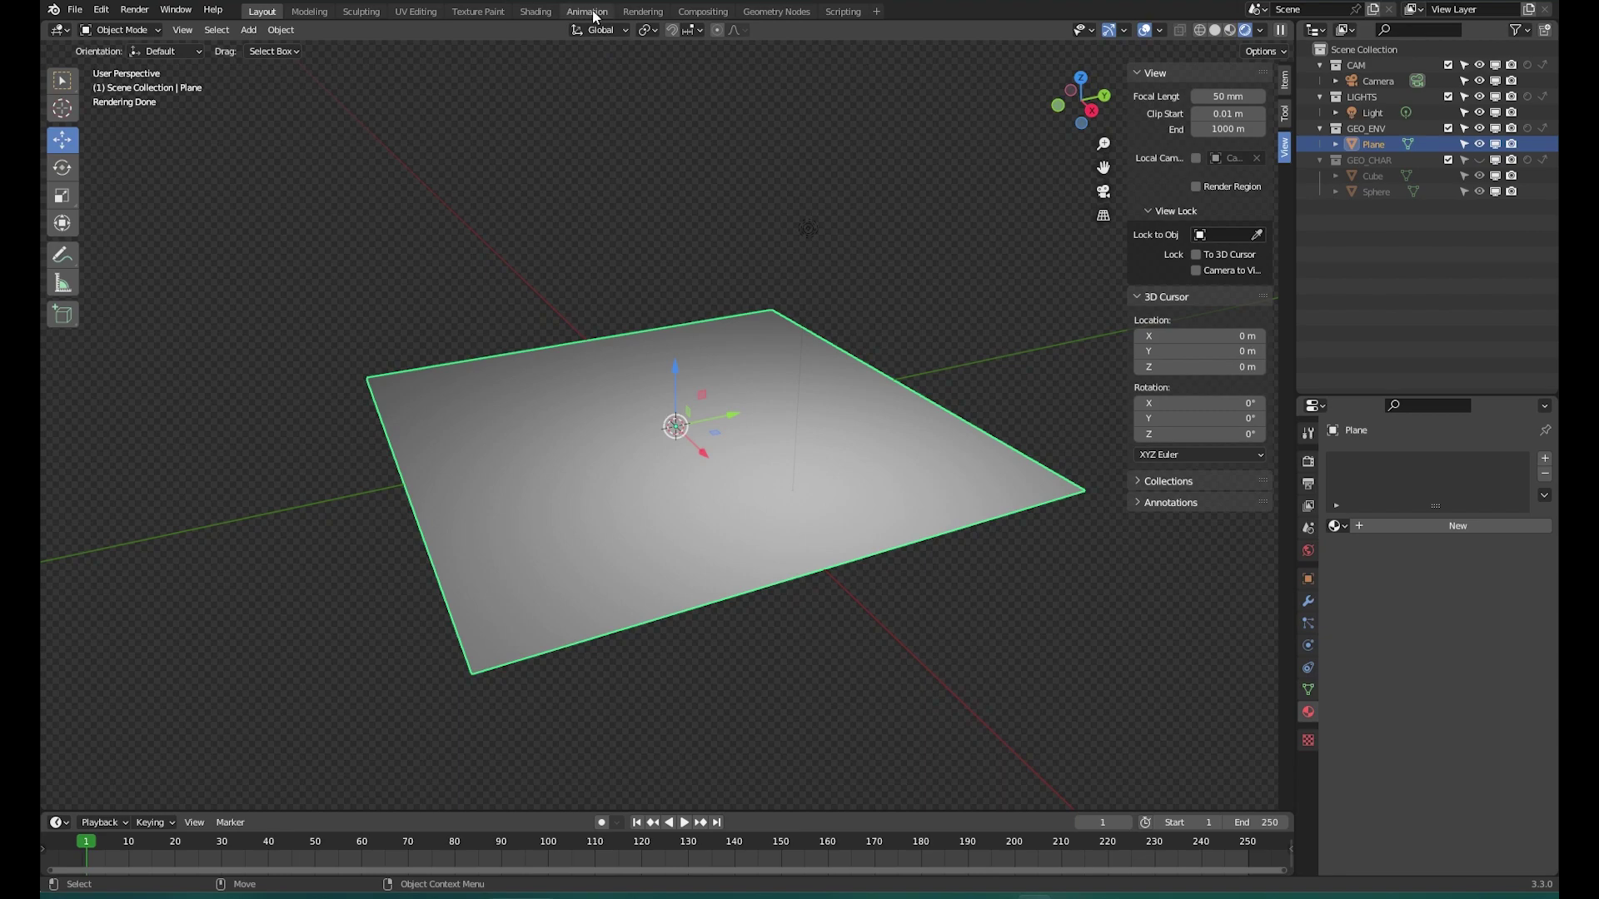
pyautogui.click(636, 12)
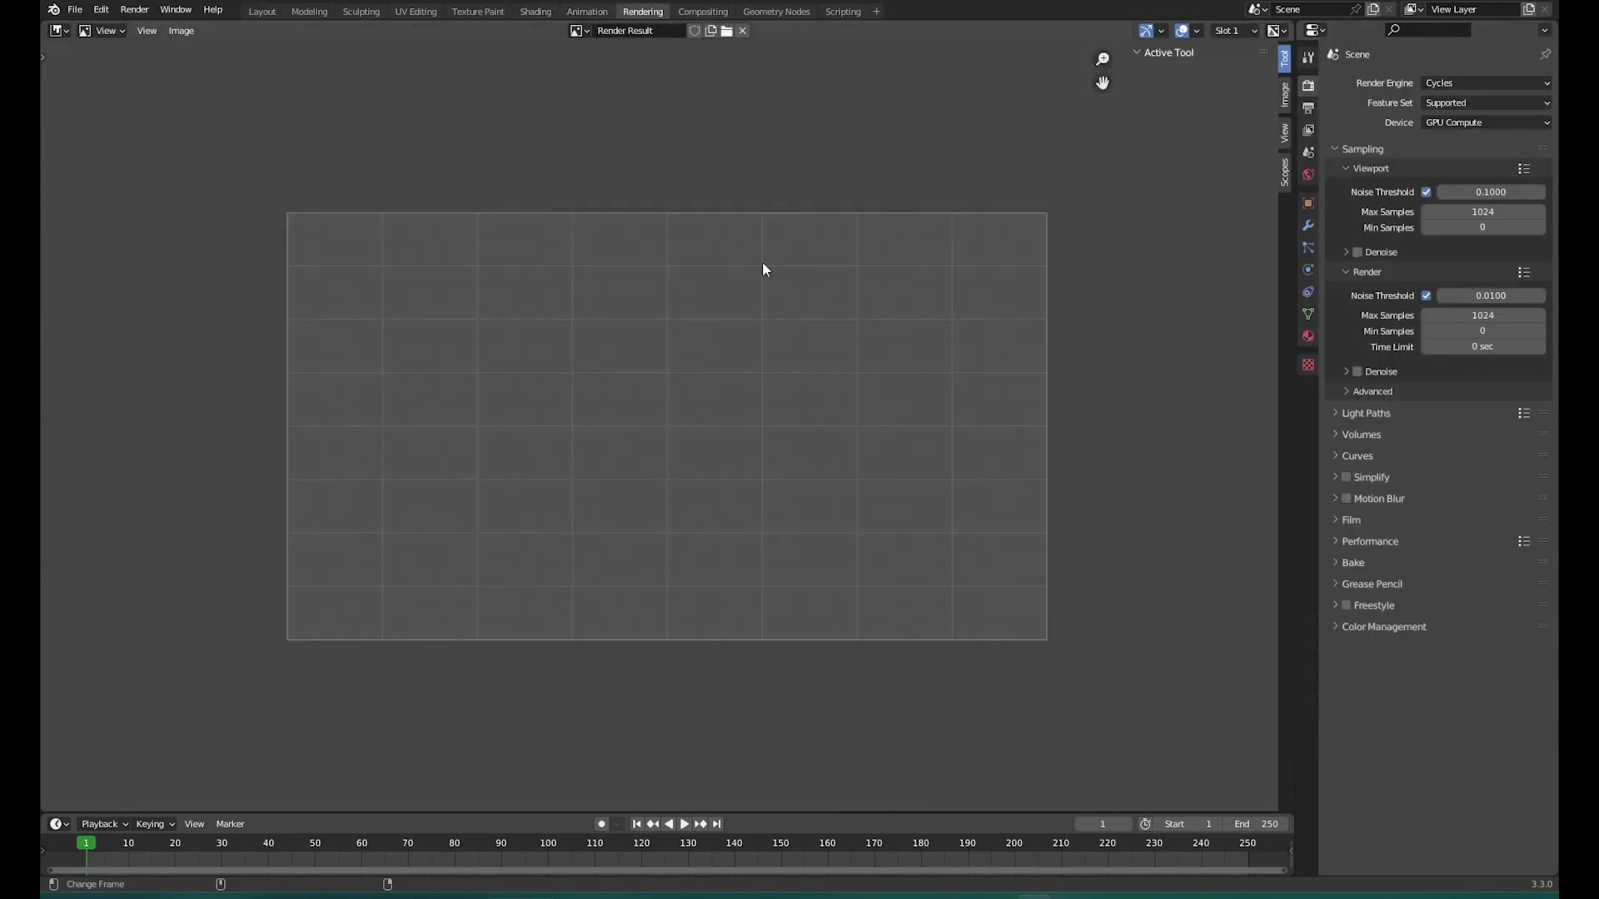
pyautogui.press('F12')
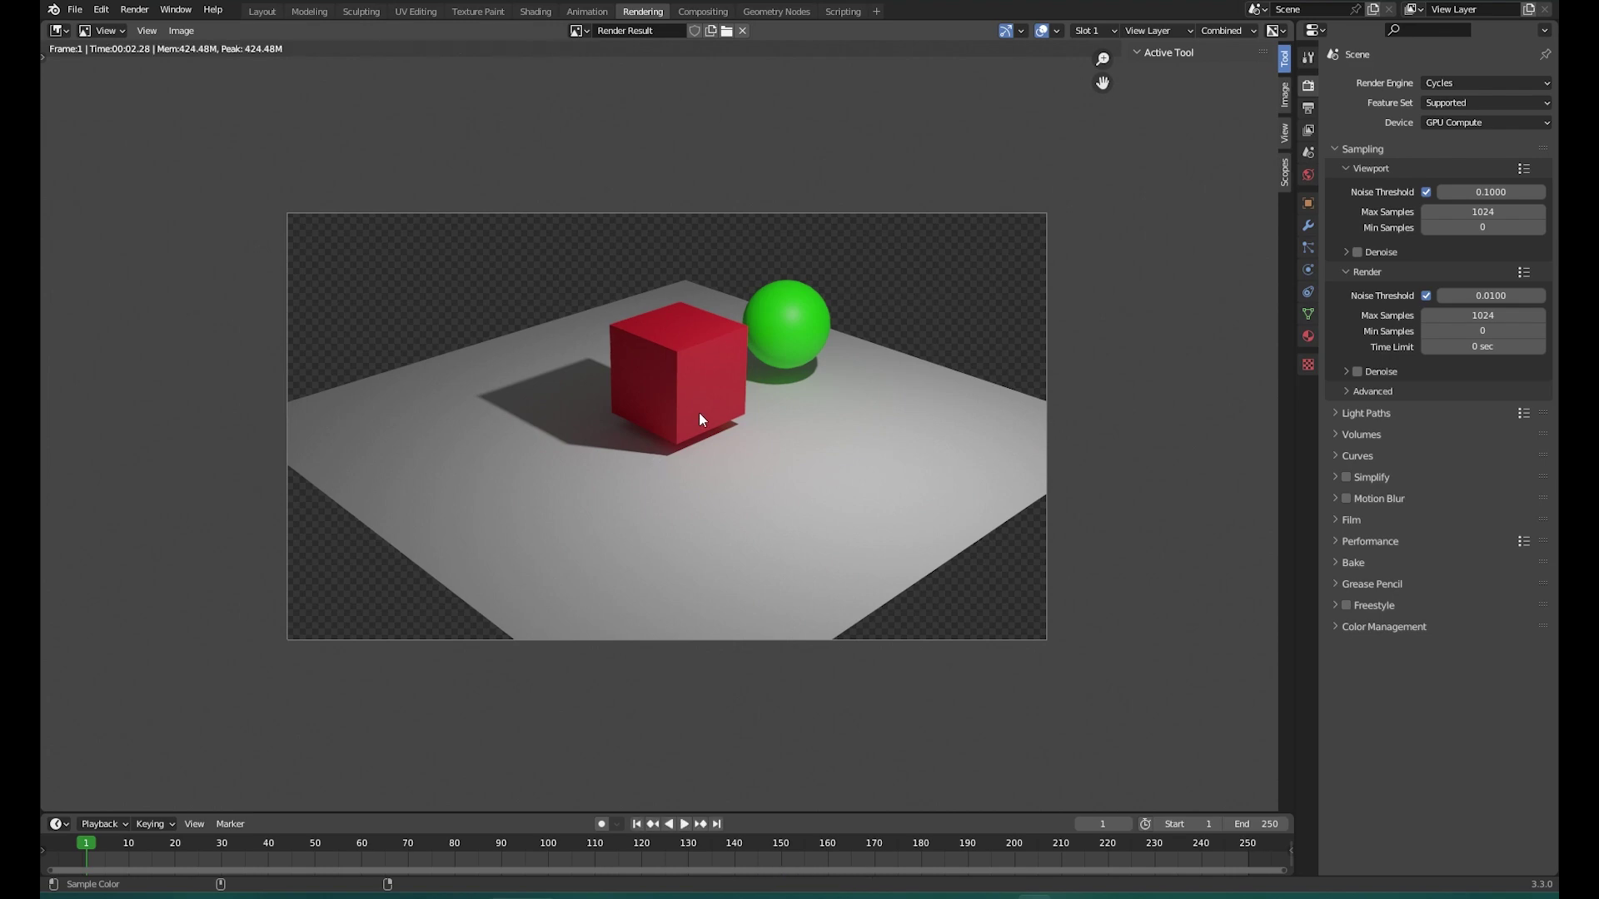
# - Return to the Layout workspace and unhide the GEO_CHAR collection, toggling its viewport visibility once more
pyautogui.click(274, 15)
pyautogui.click(1479, 160)
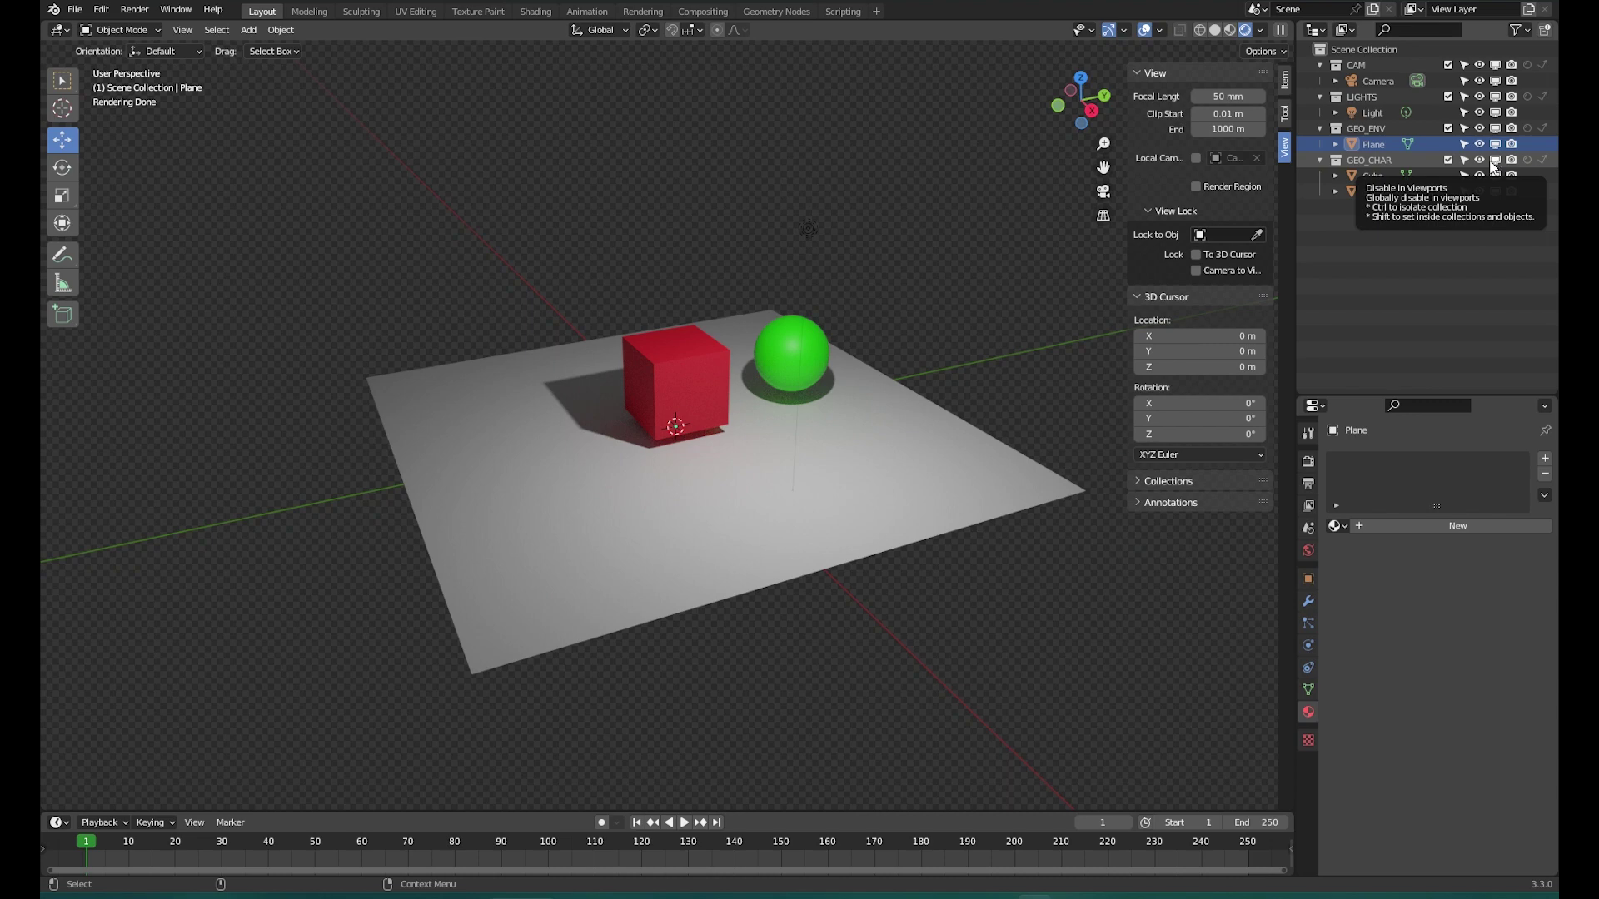
pyautogui.click(1480, 160)
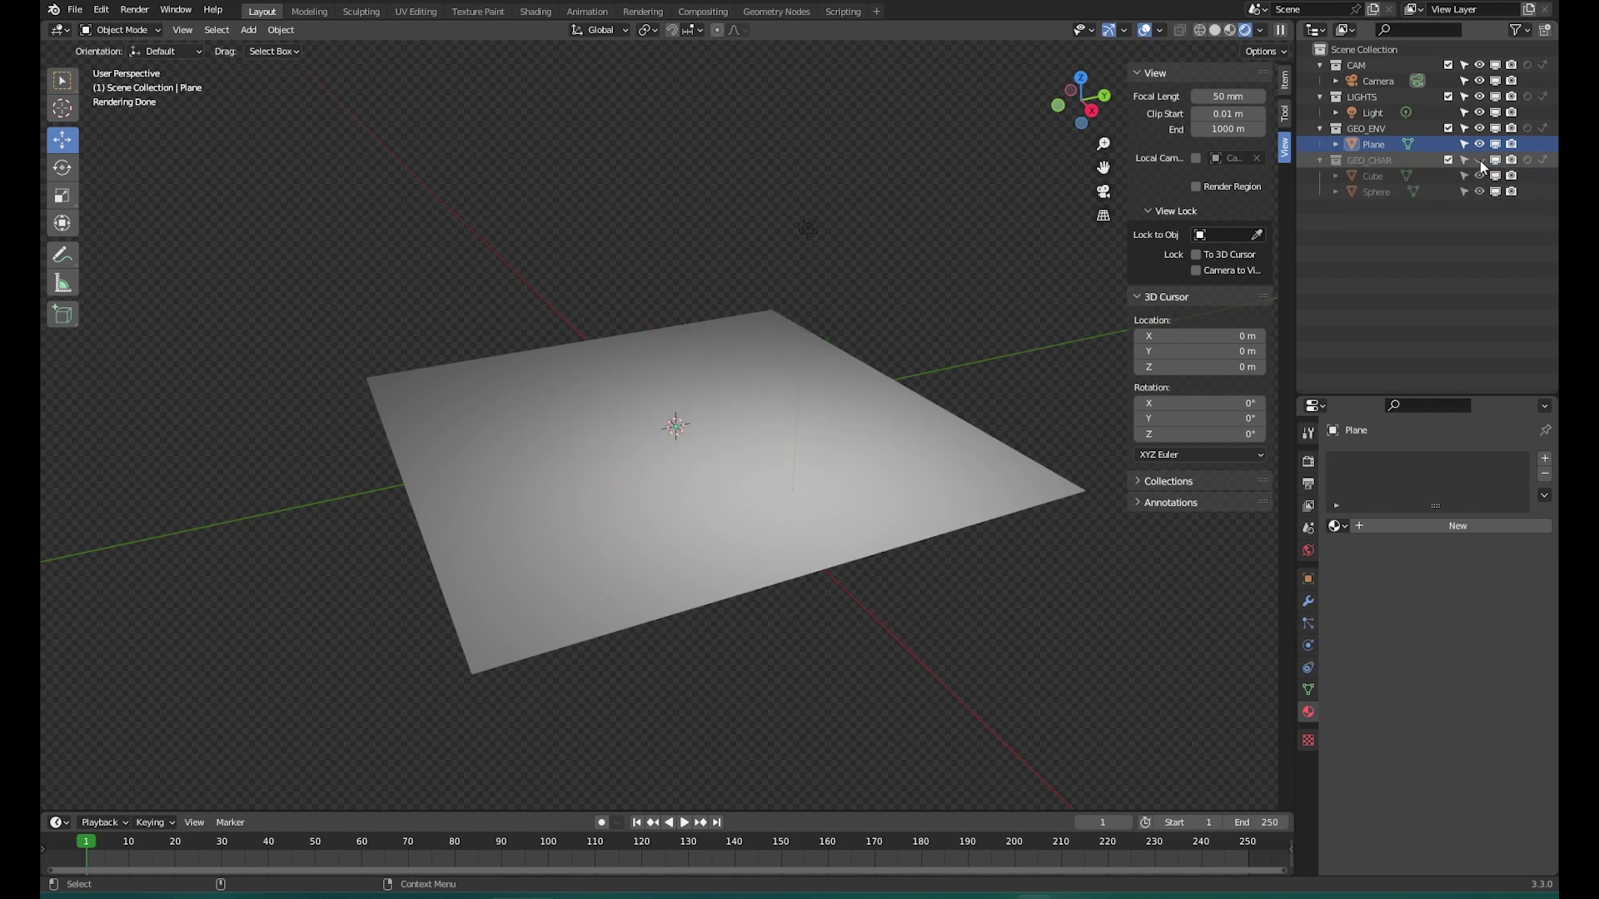
pyautogui.click(1480, 161)
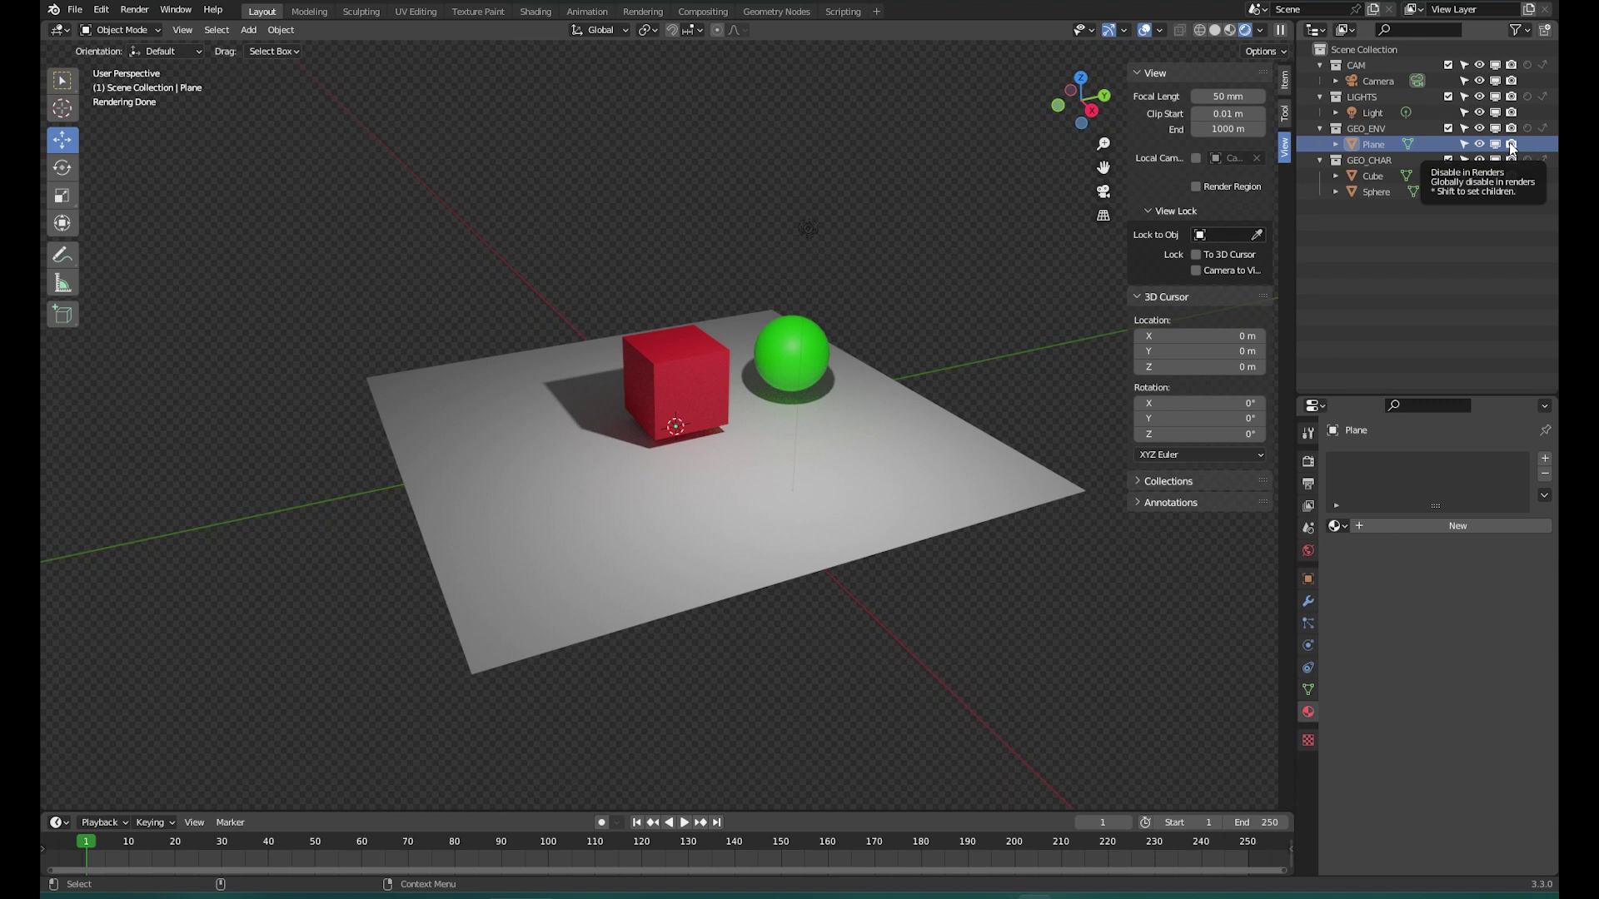
# - Disable the plane in renders and render frame 1 again in the Rendering workspace
pyautogui.click(1510, 145)
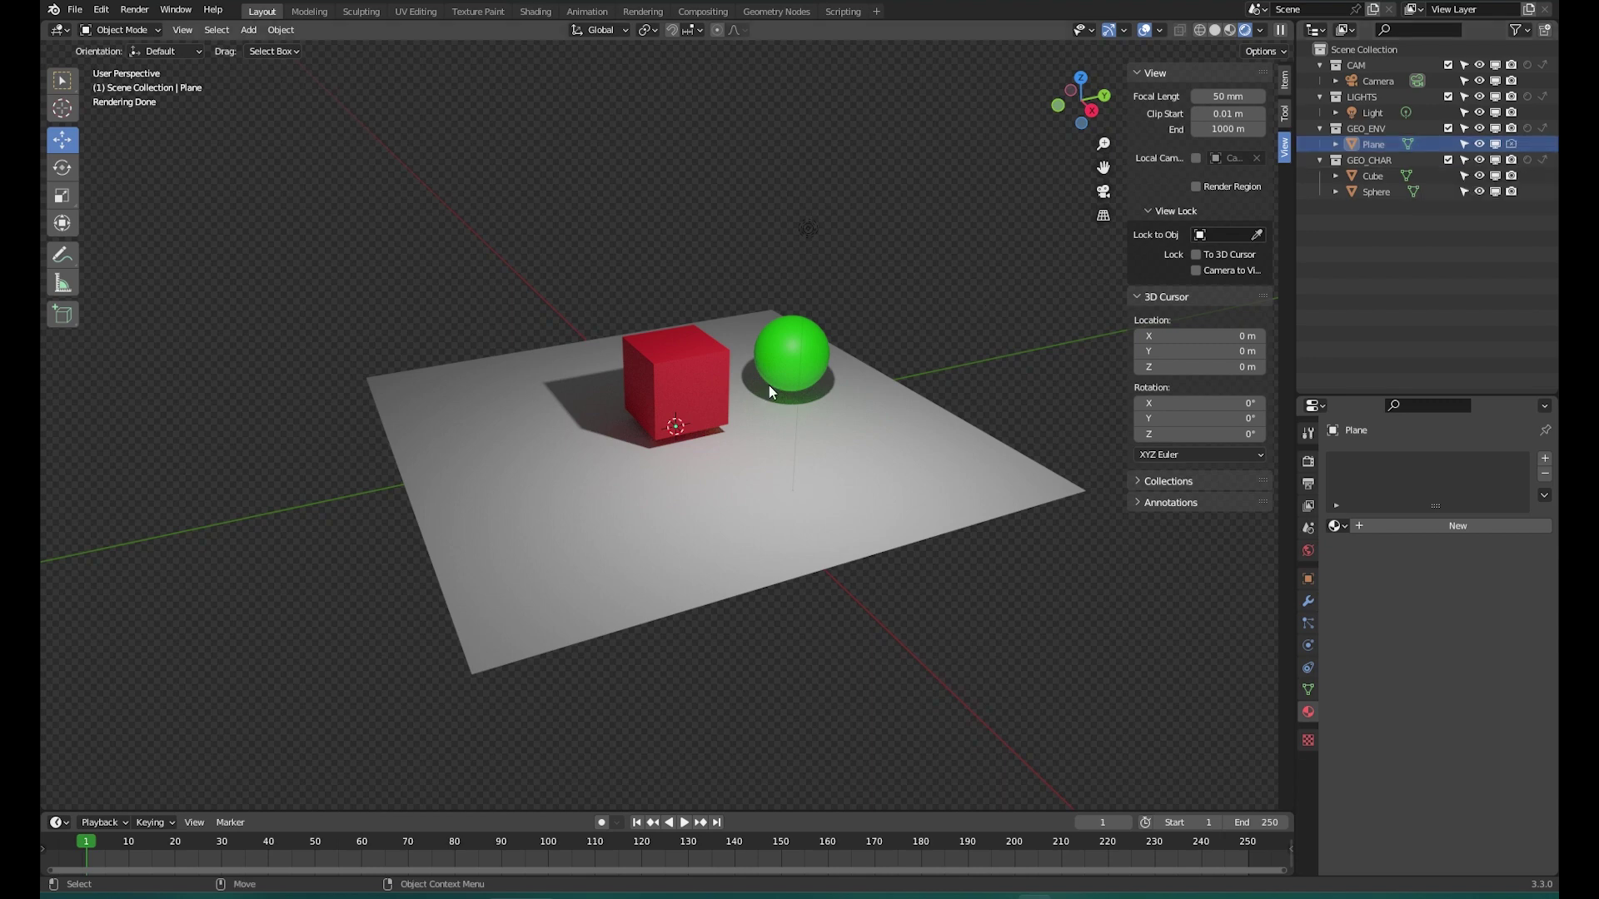
pyautogui.click(641, 12)
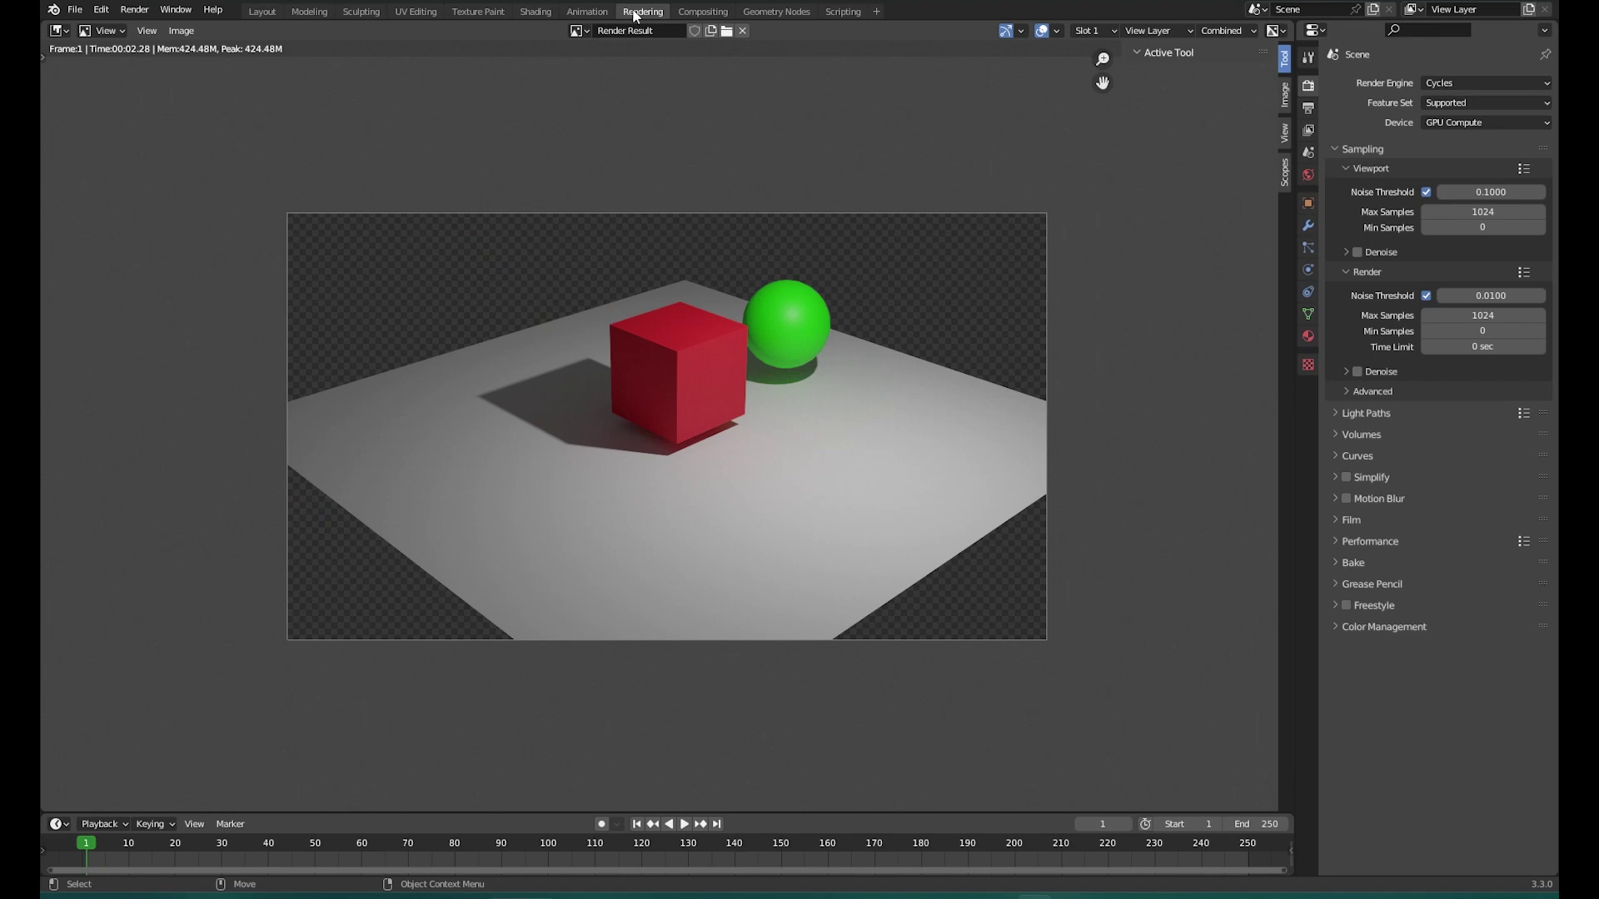
pyautogui.press('F12')
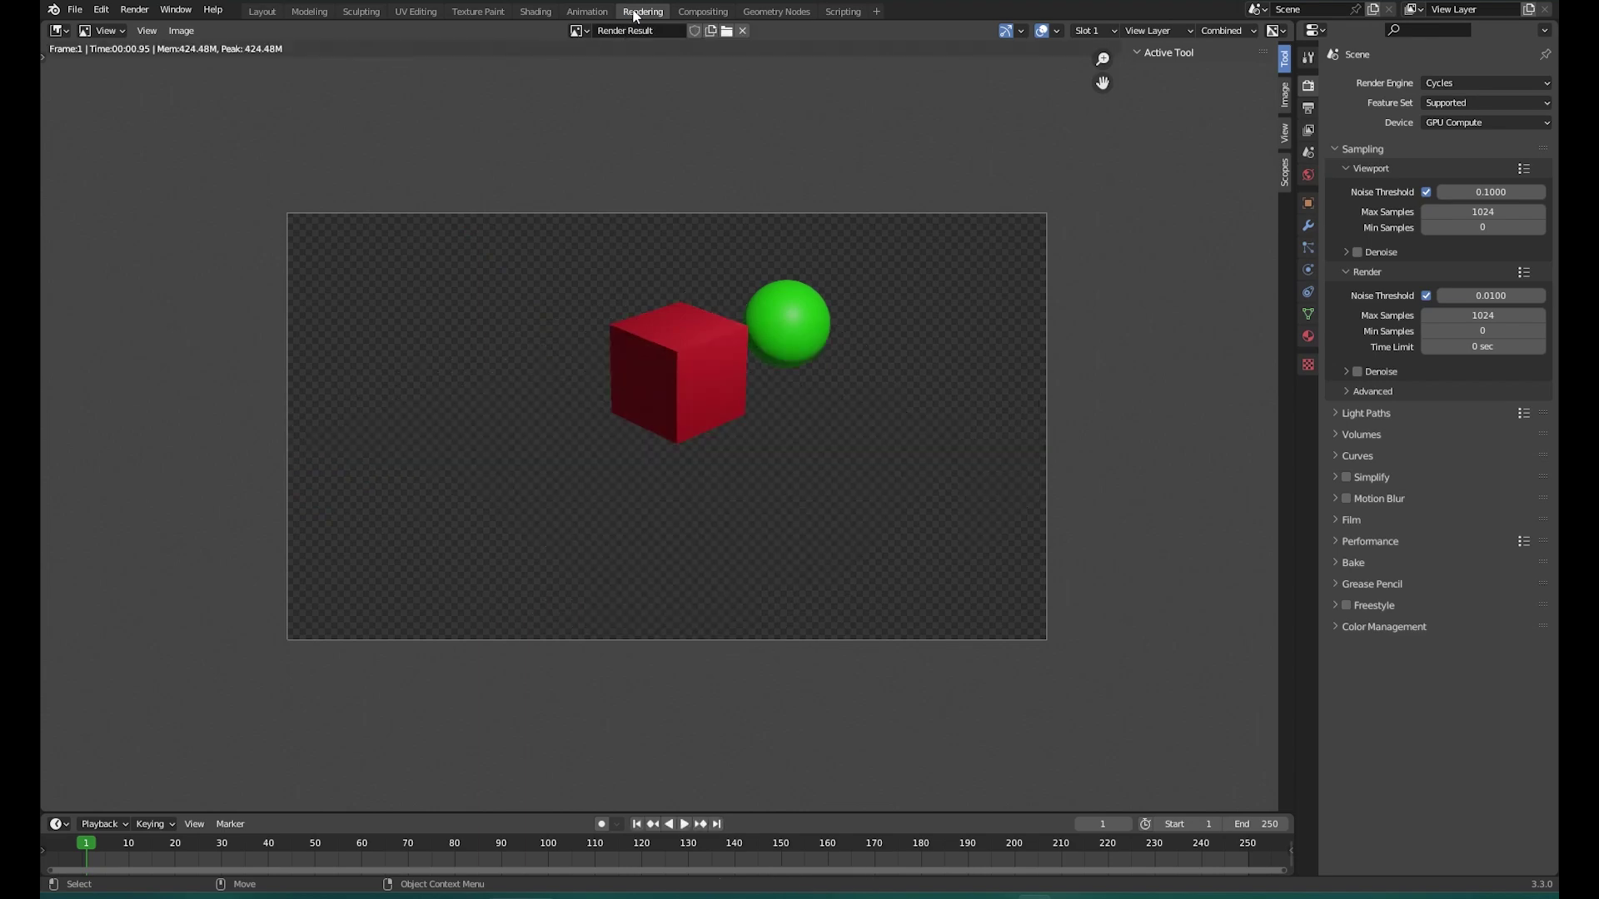
# - Return to the Layout workspace and re-enable the plane in renders
pyautogui.click(262, 11)
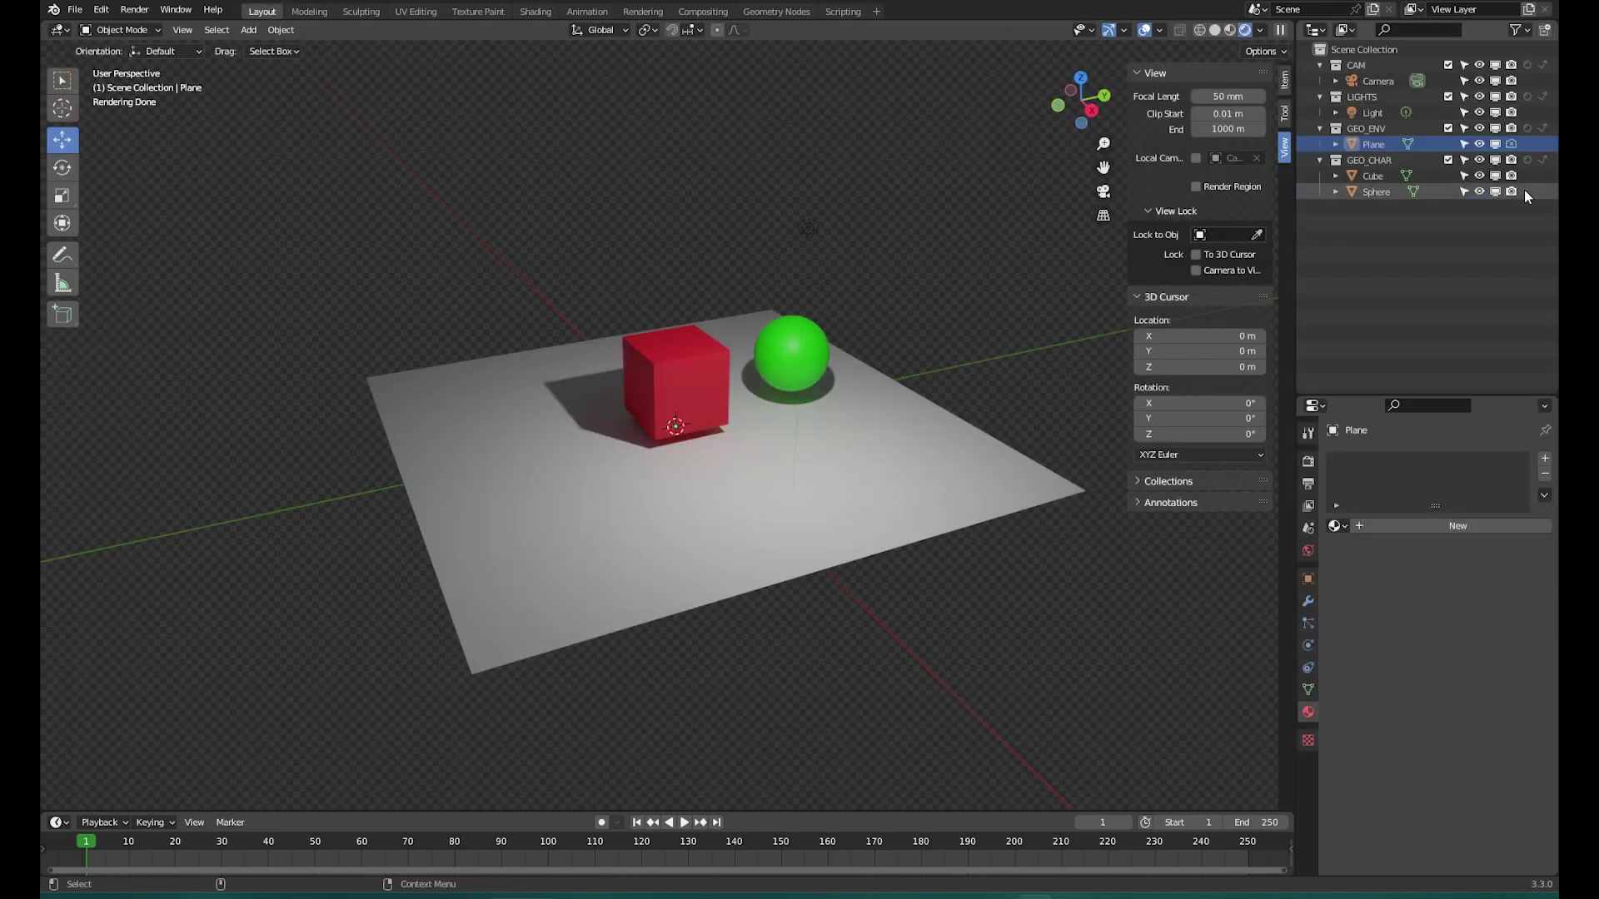
pyautogui.click(1512, 145)
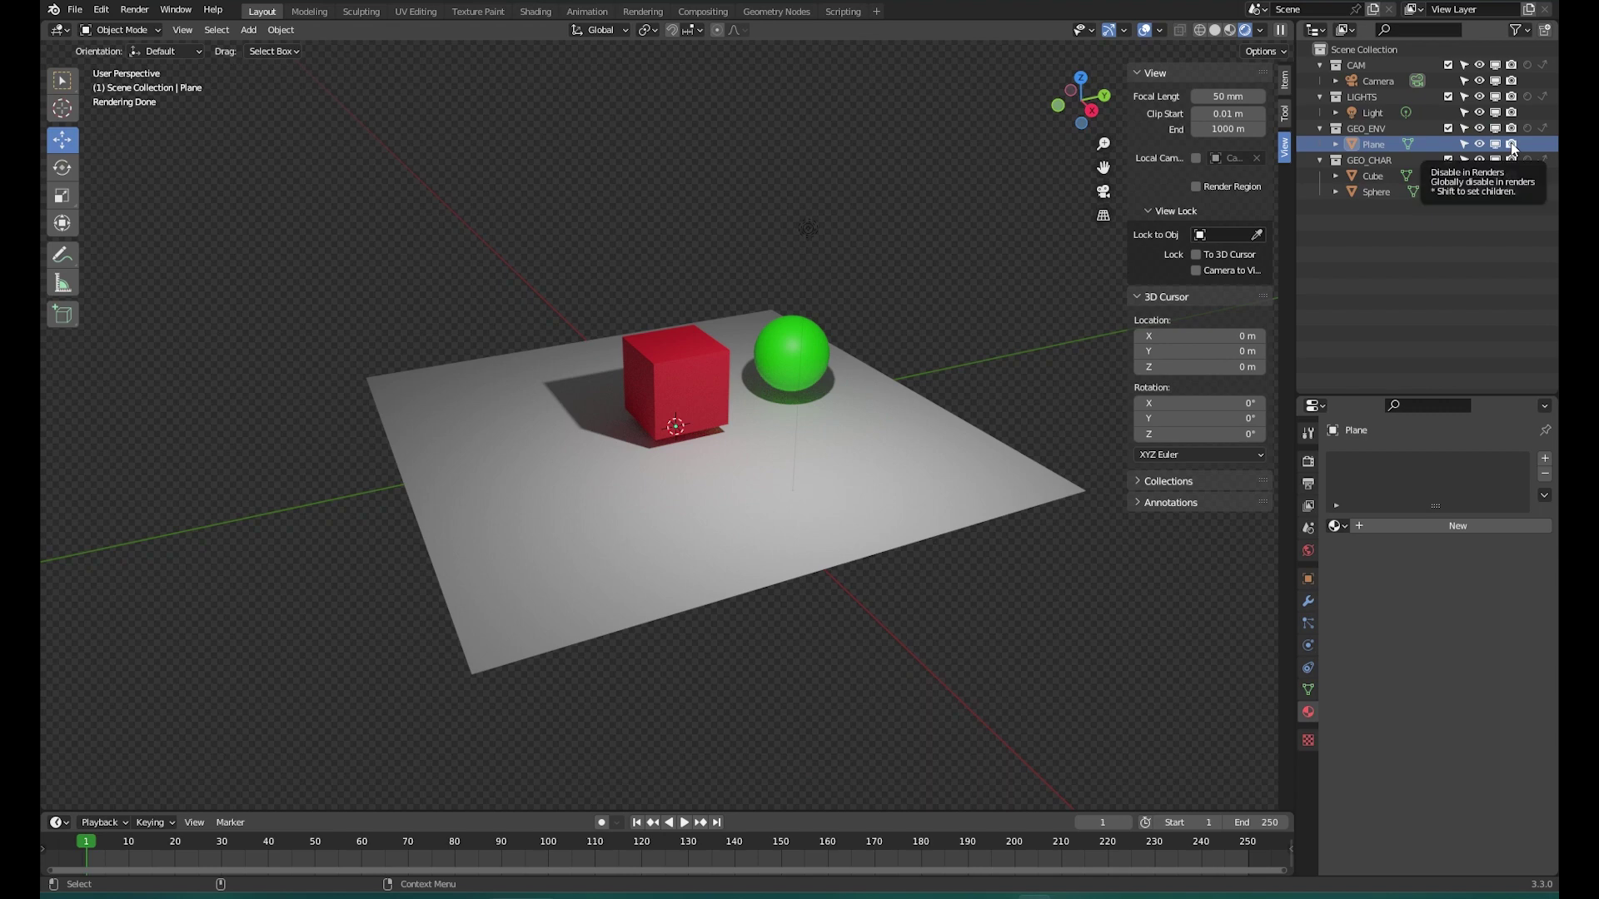
# - Toggle the GEO_CHAR collection's render availability, and turn the cube's viewport display off and back on
pyautogui.click(1513, 160)
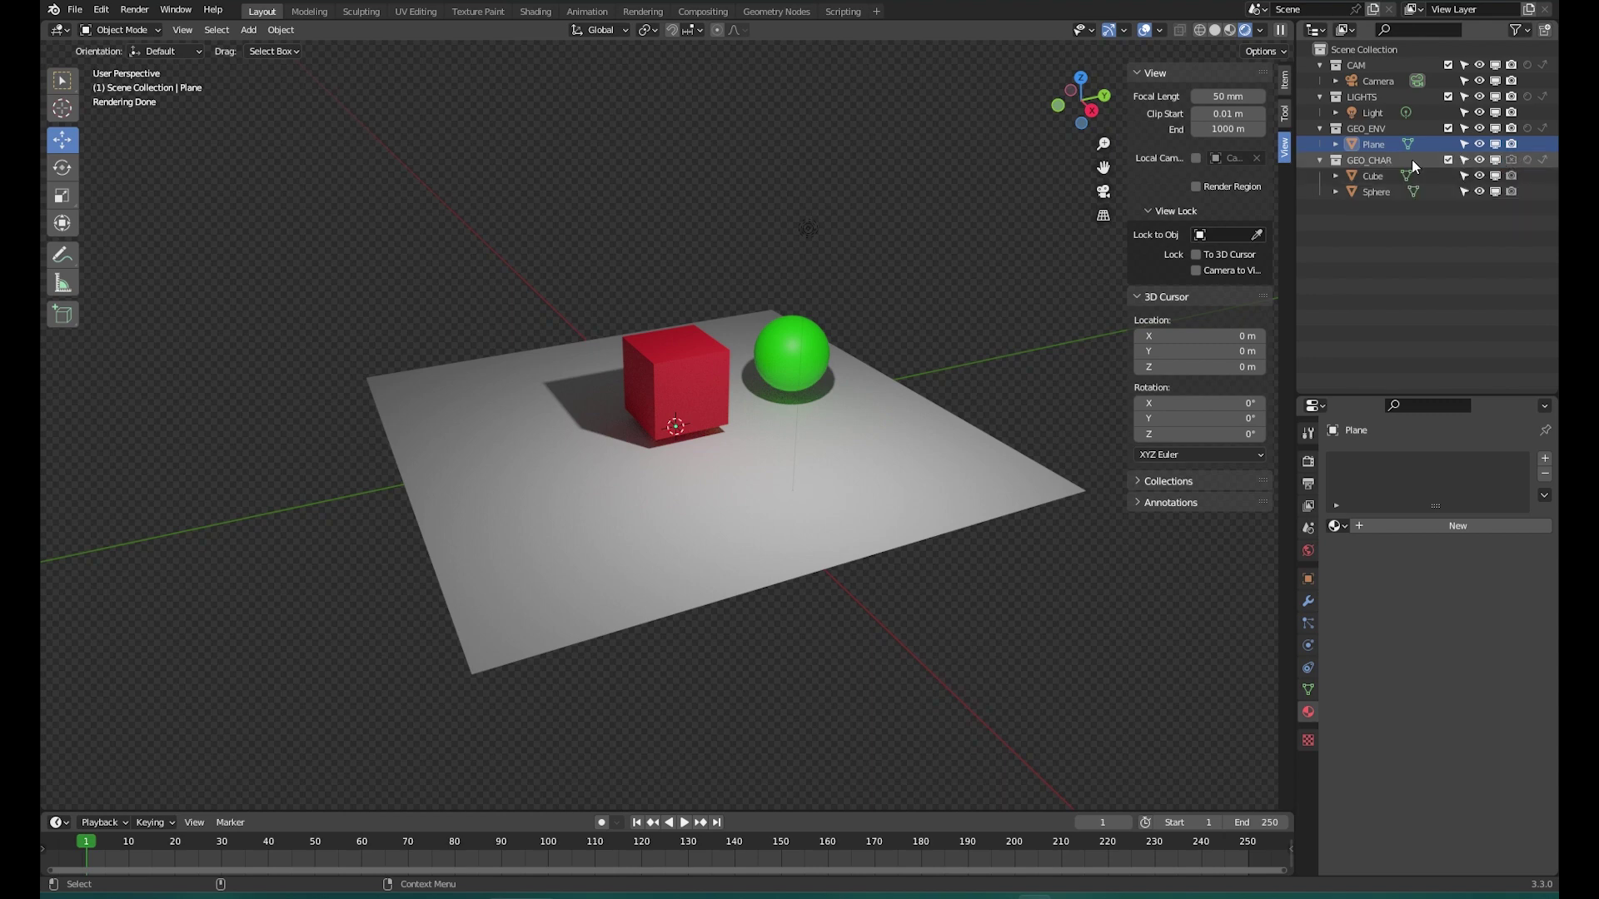
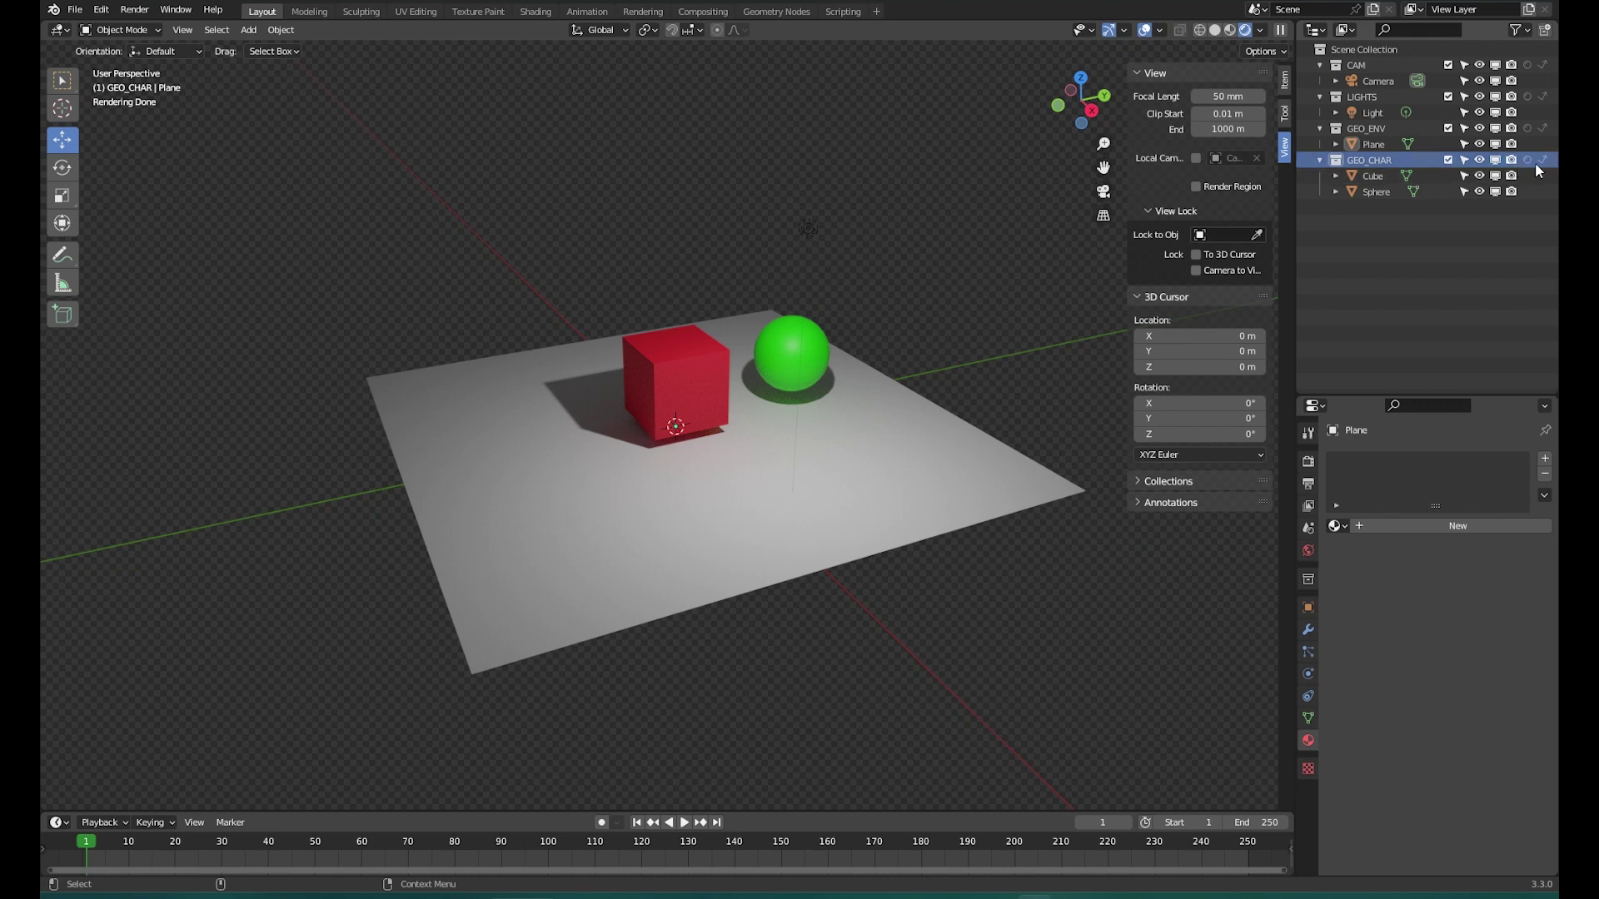
pyautogui.click(1511, 175)
pyautogui.click(1496, 178)
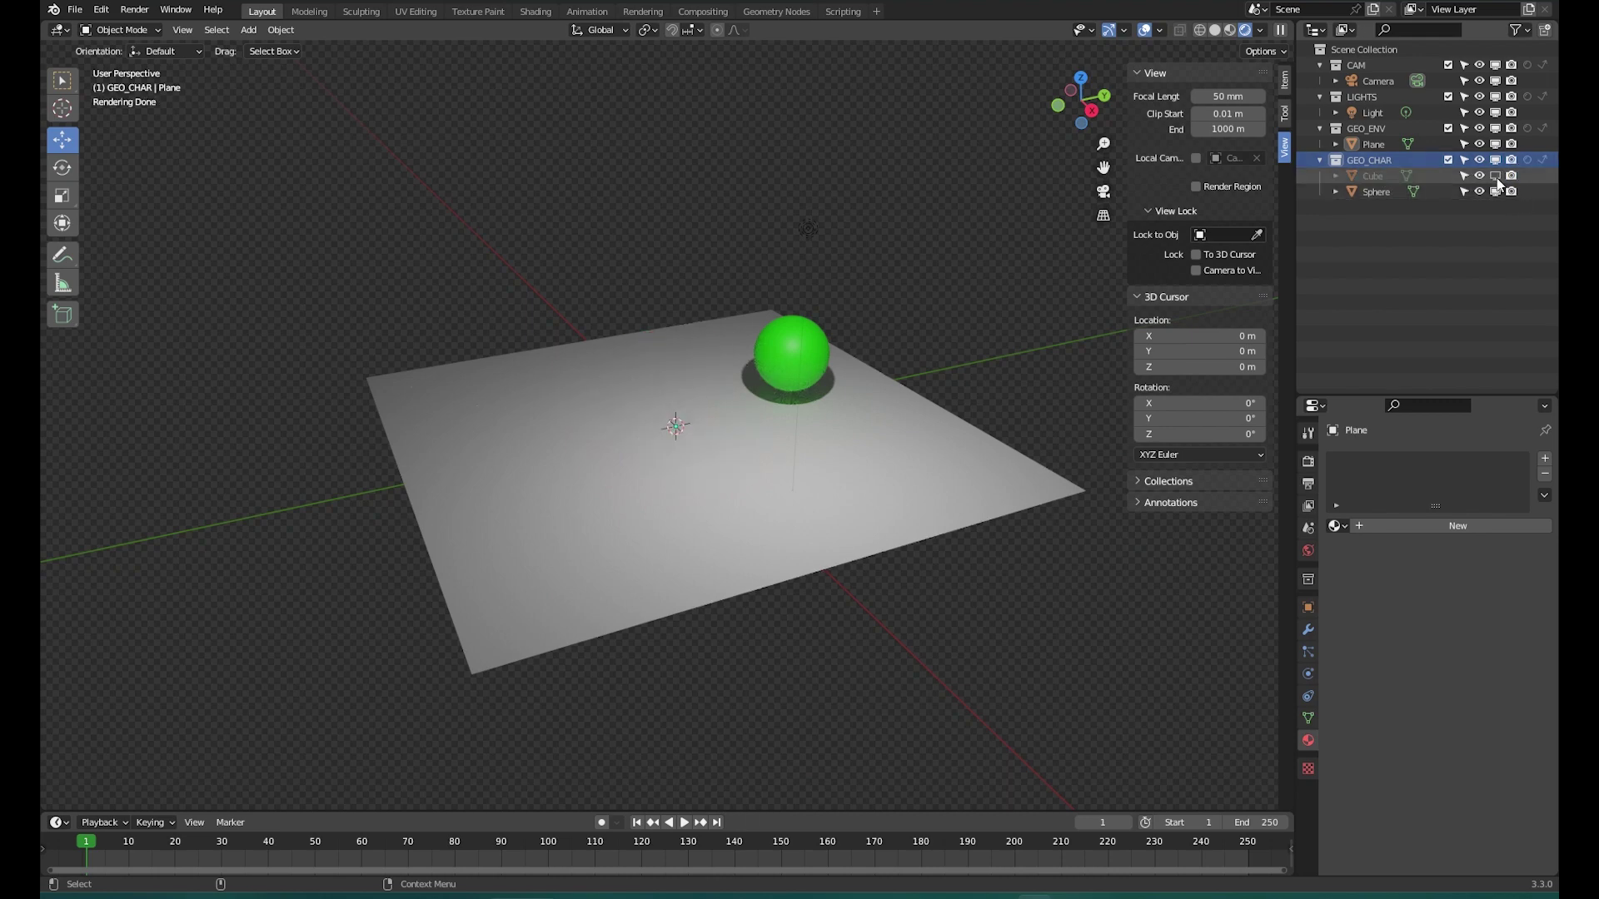
pyautogui.click(1496, 178)
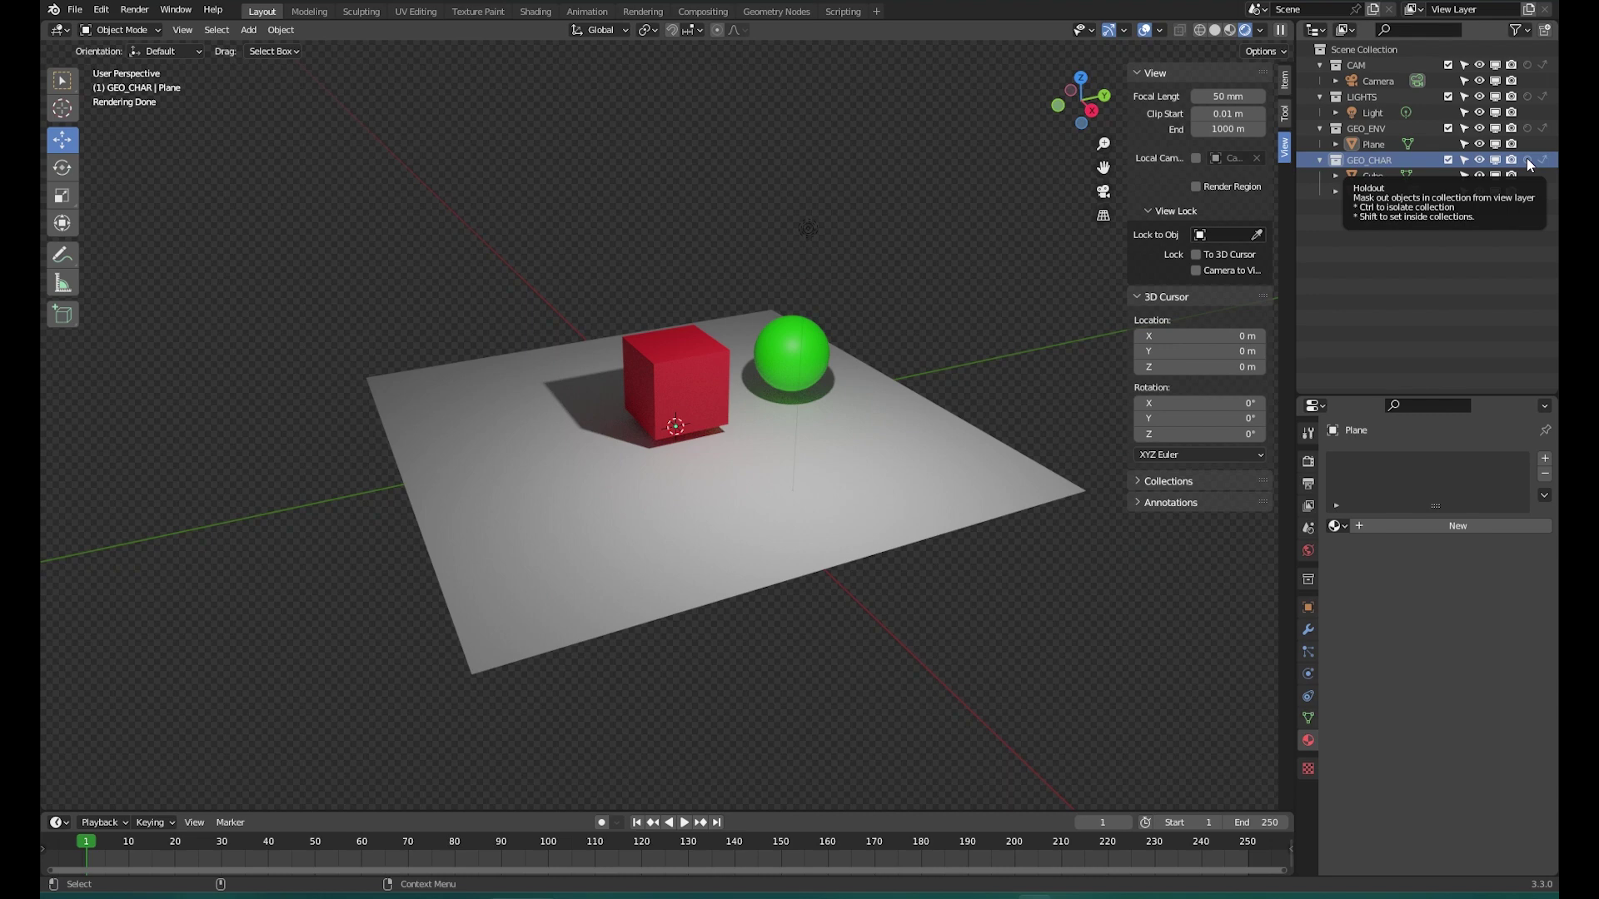
# - Try Holdout and Indirect Only one after the other on the GEO_CHAR collection, switching each back off
pyautogui.click(1526, 159)
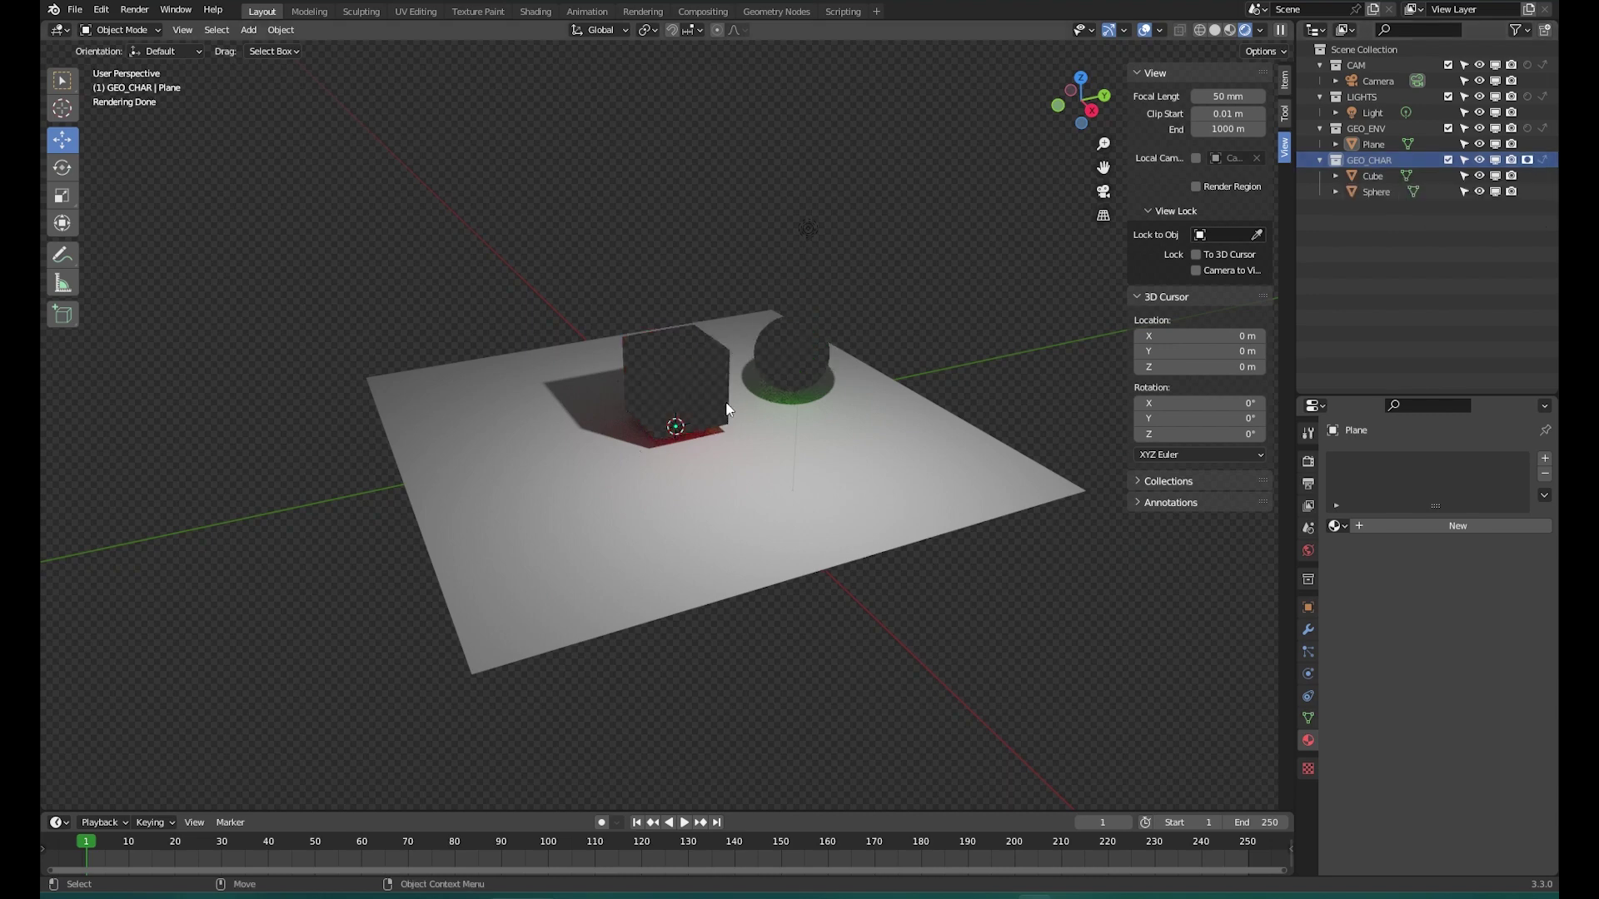
pyautogui.moveTo(843, 412); pyautogui.dragTo(808, 465, button='middle')
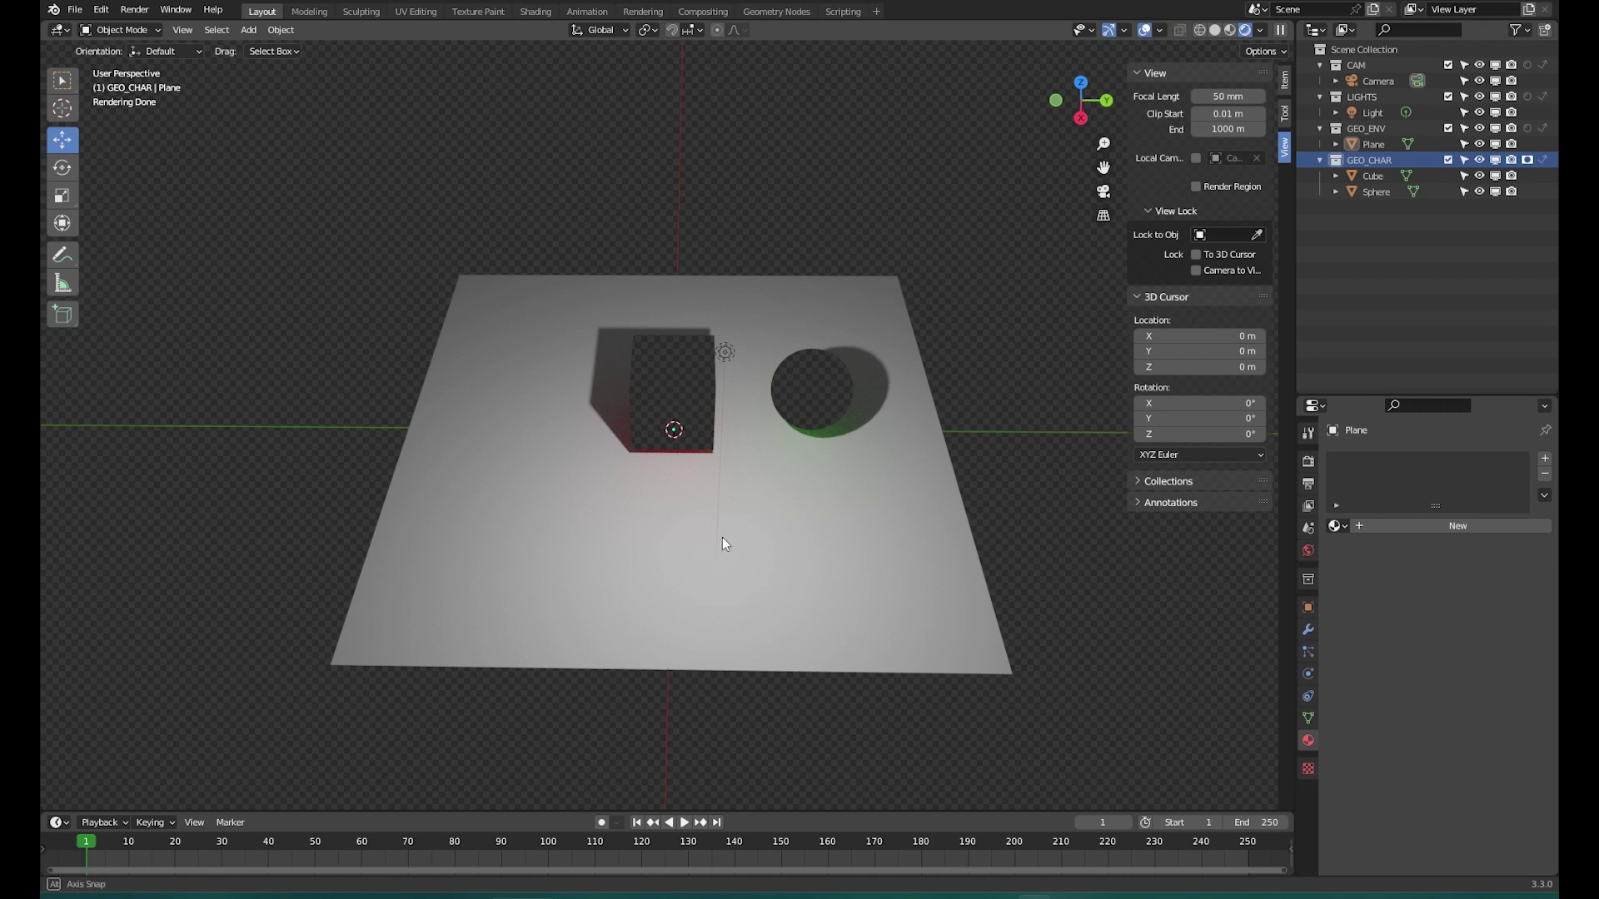
pyautogui.moveTo(722, 537); pyautogui.dragTo(773, 511, button='middle')
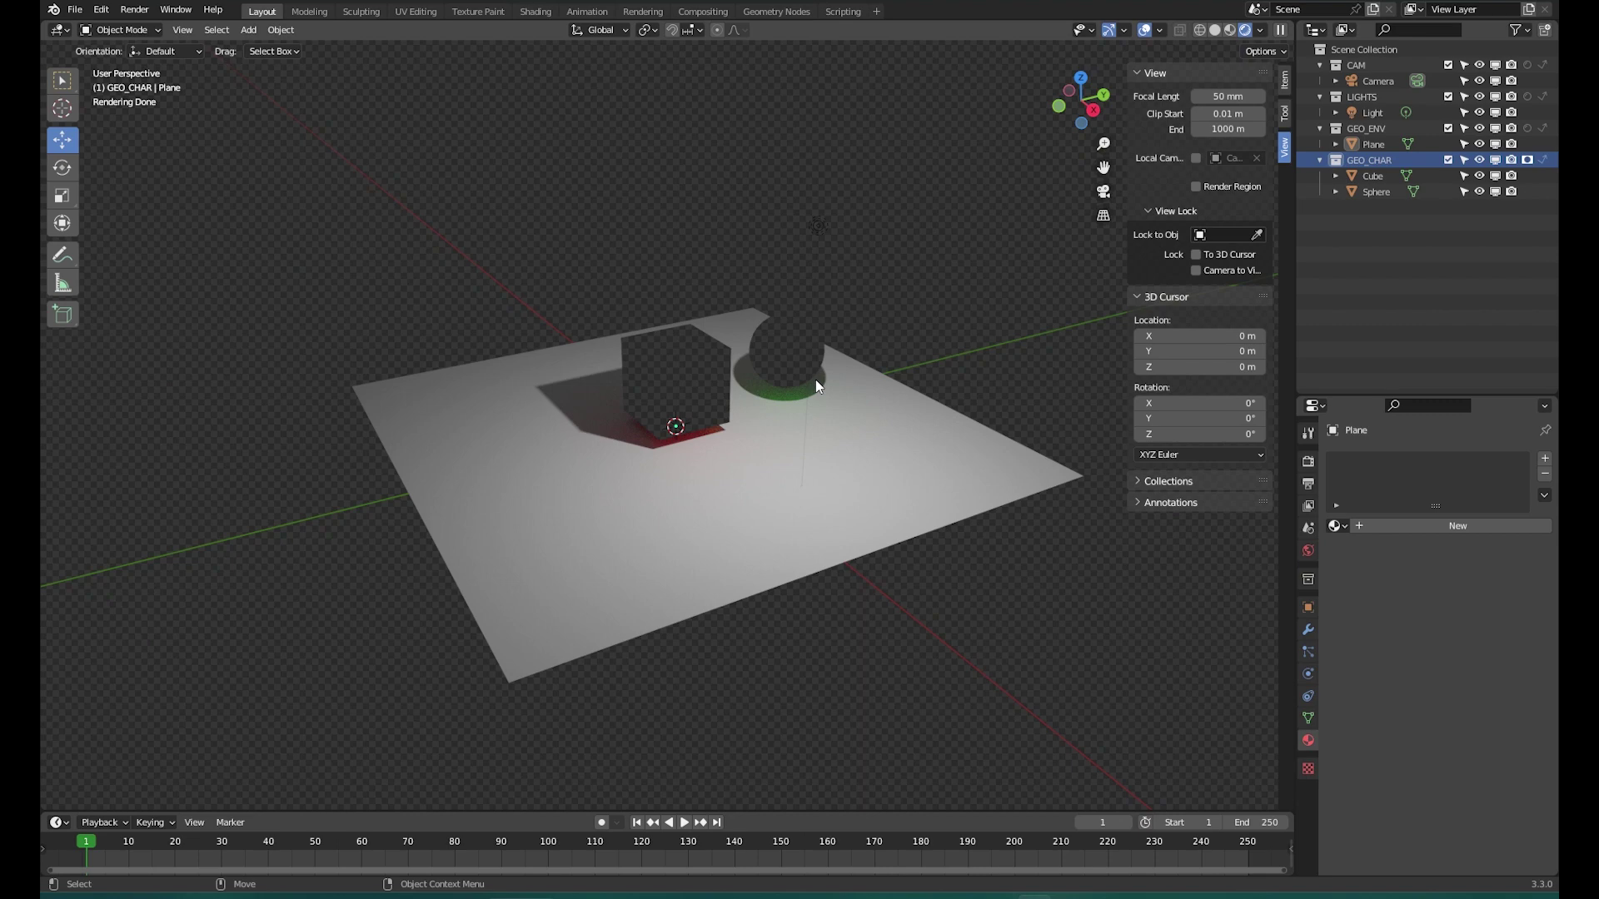
pyautogui.click(1528, 160)
pyautogui.click(1544, 160)
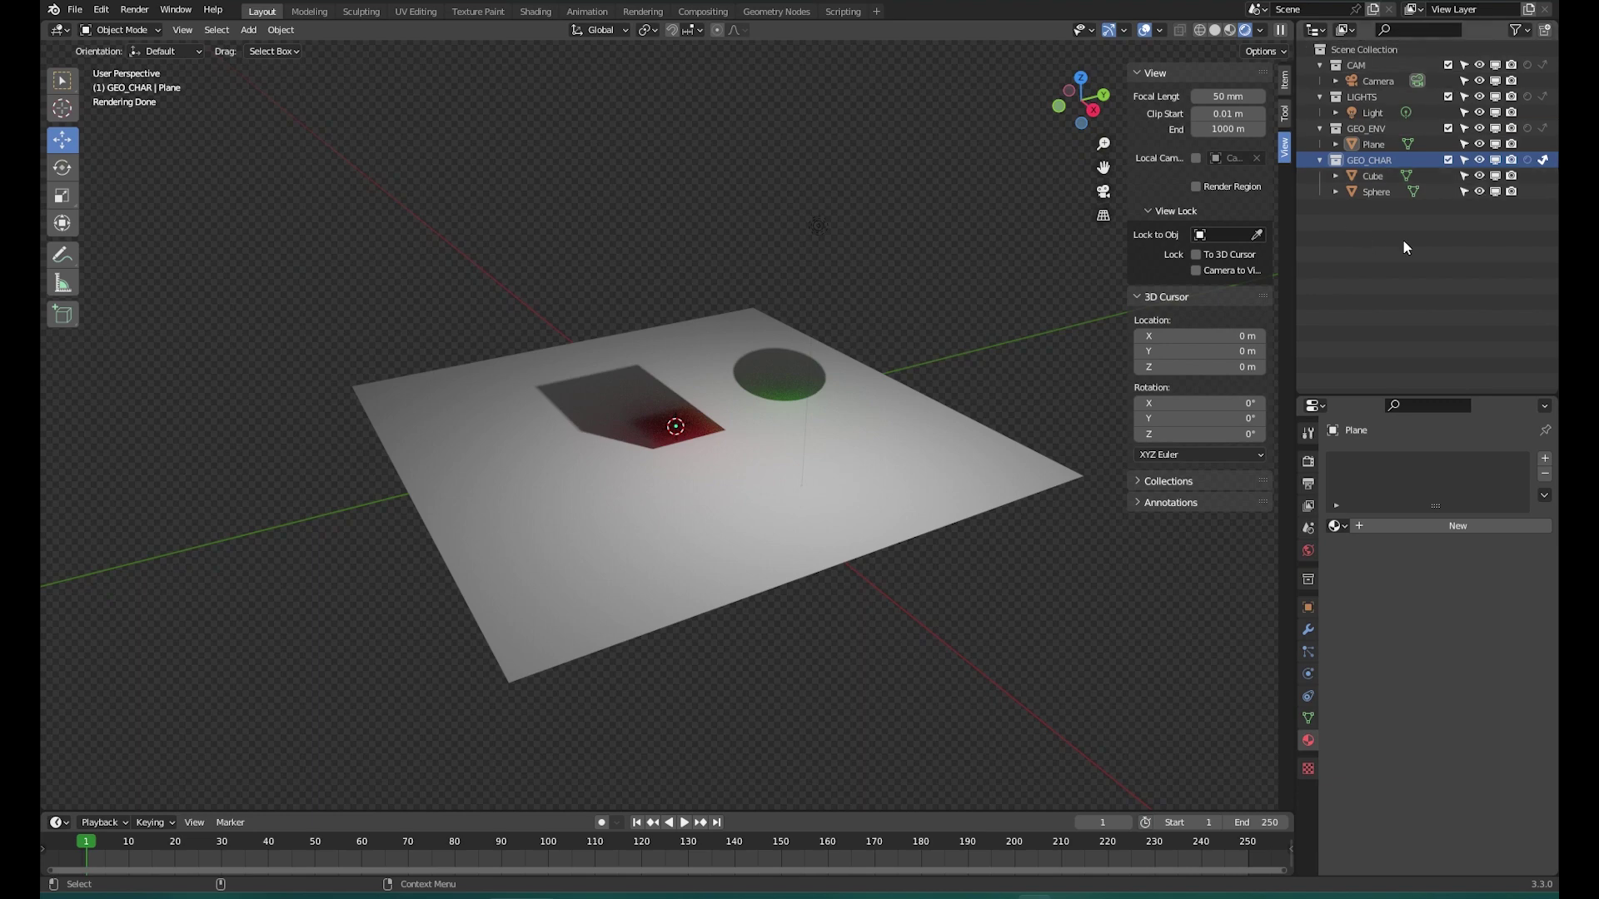
pyautogui.click(1544, 161)
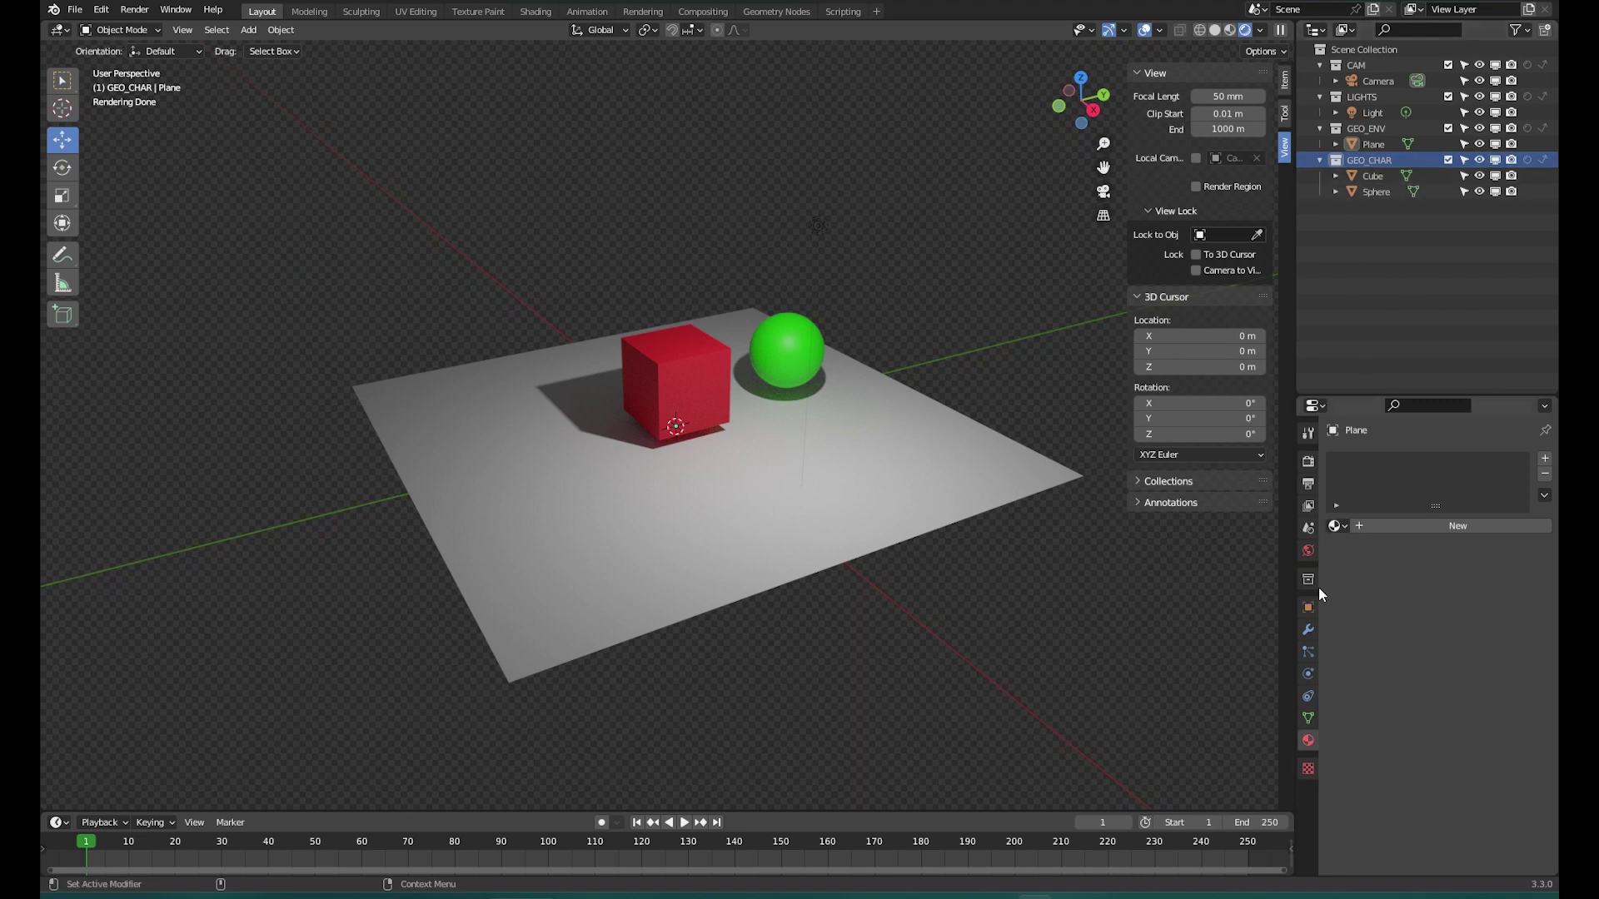
# - Open the GEO_CHAR collection's properties, toggle its Disable in Renders, Holdout and Selectable restrictions and restore each, leaving the collection deselected
pyautogui.click(1364, 177)
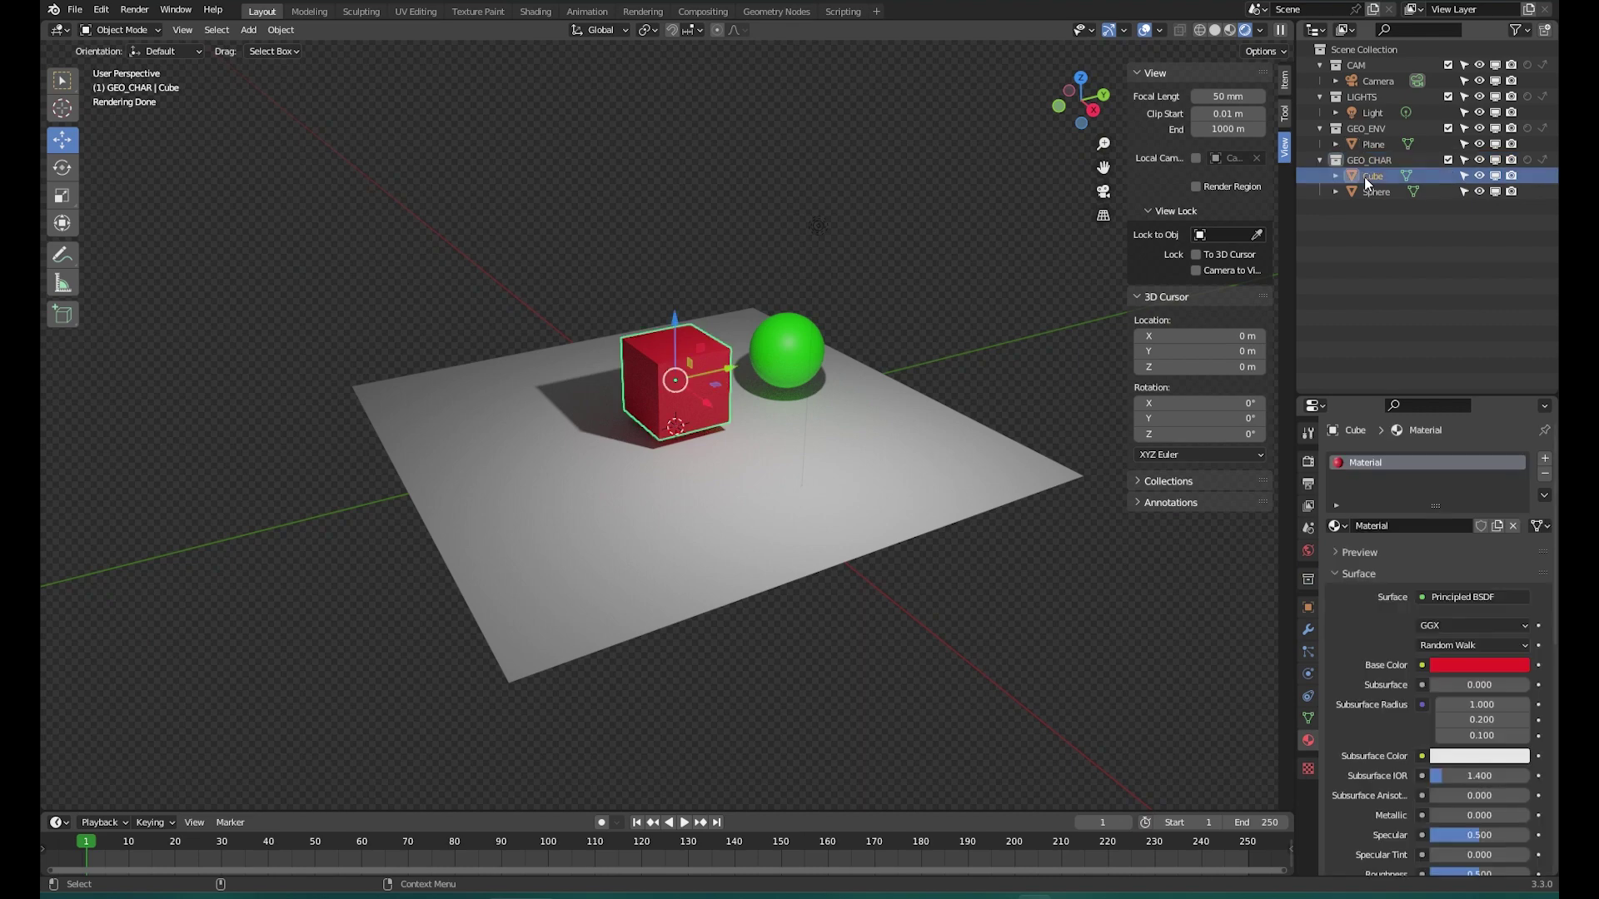
pyautogui.click(1364, 159)
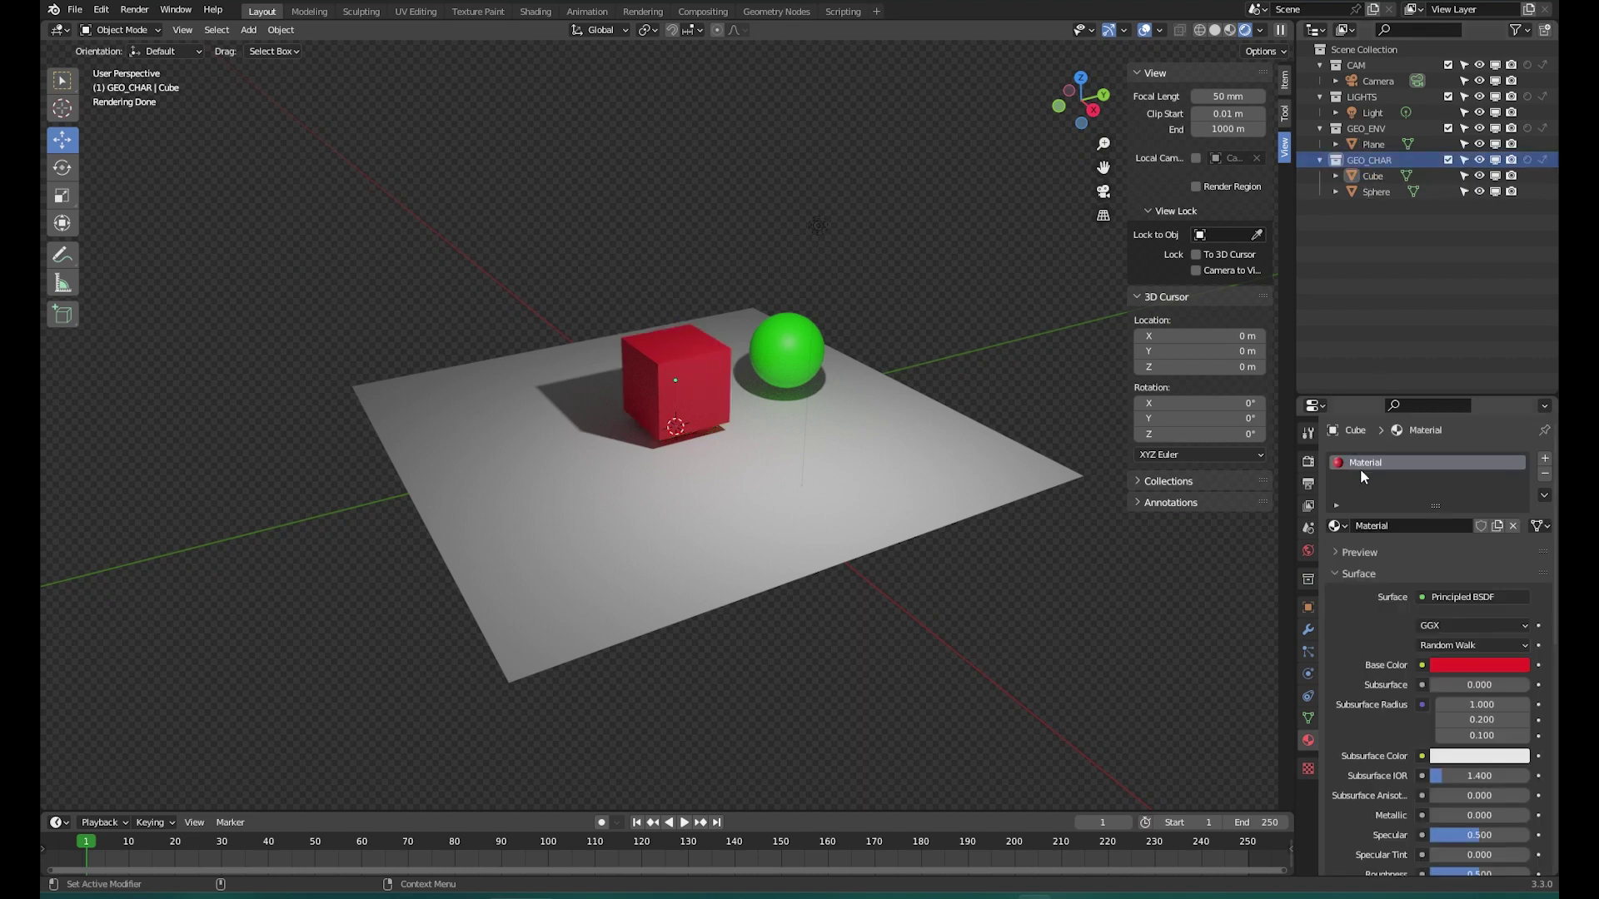
pyautogui.click(1309, 580)
pyautogui.click(1427, 496)
pyautogui.click(1427, 515)
pyautogui.click(1427, 516)
pyautogui.click(1427, 496)
pyautogui.click(1427, 480)
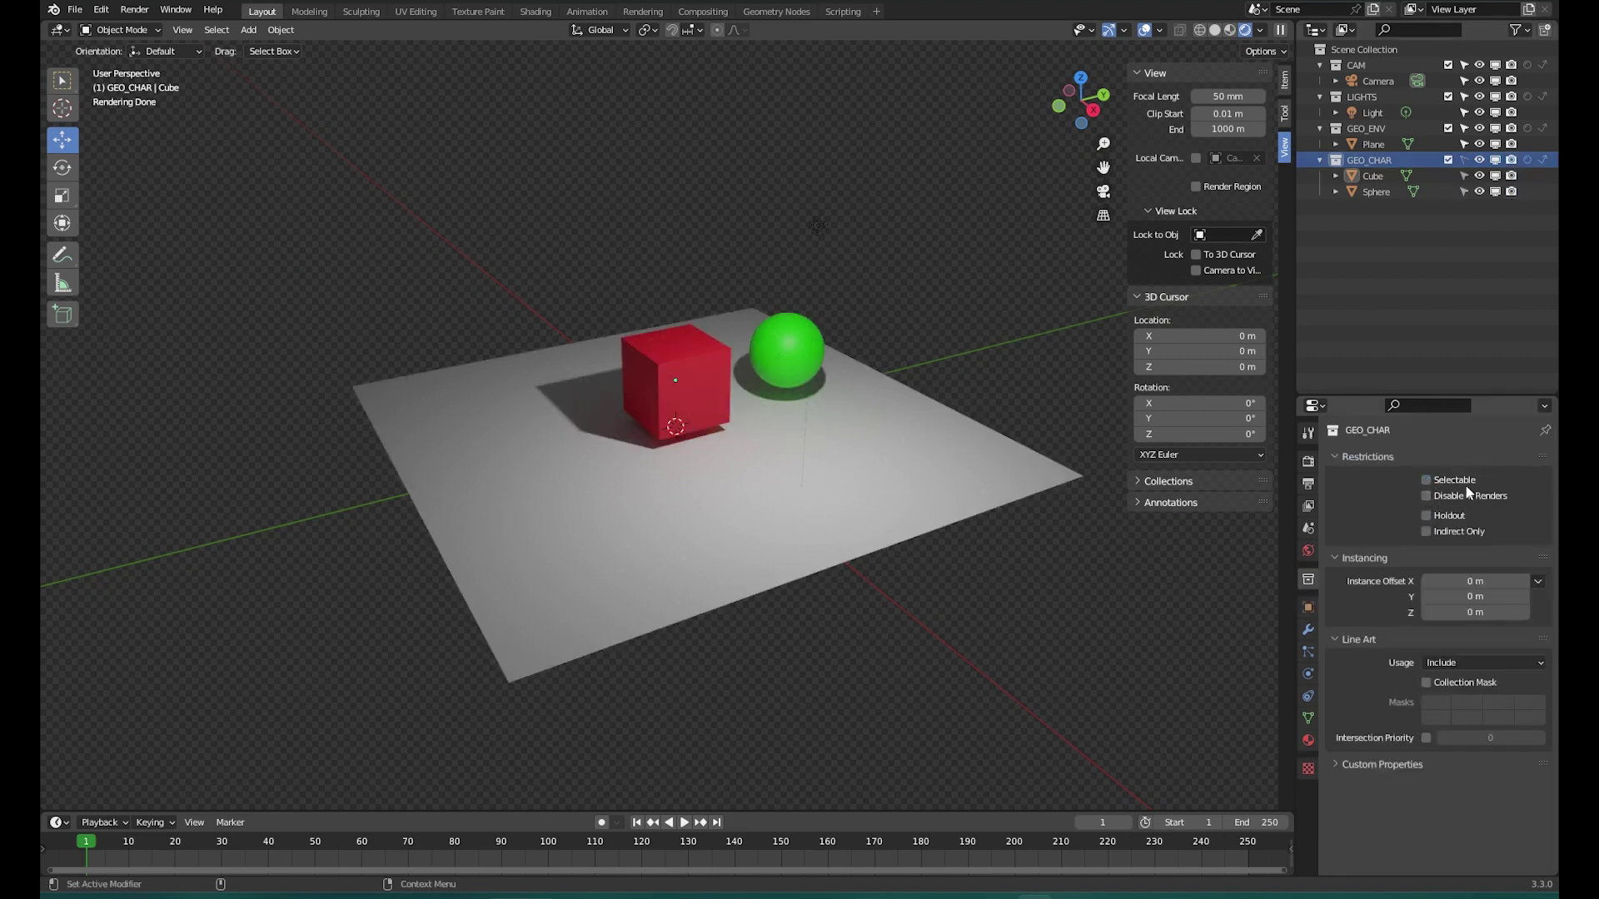
pyautogui.click(1465, 485)
pyautogui.click(1386, 338)
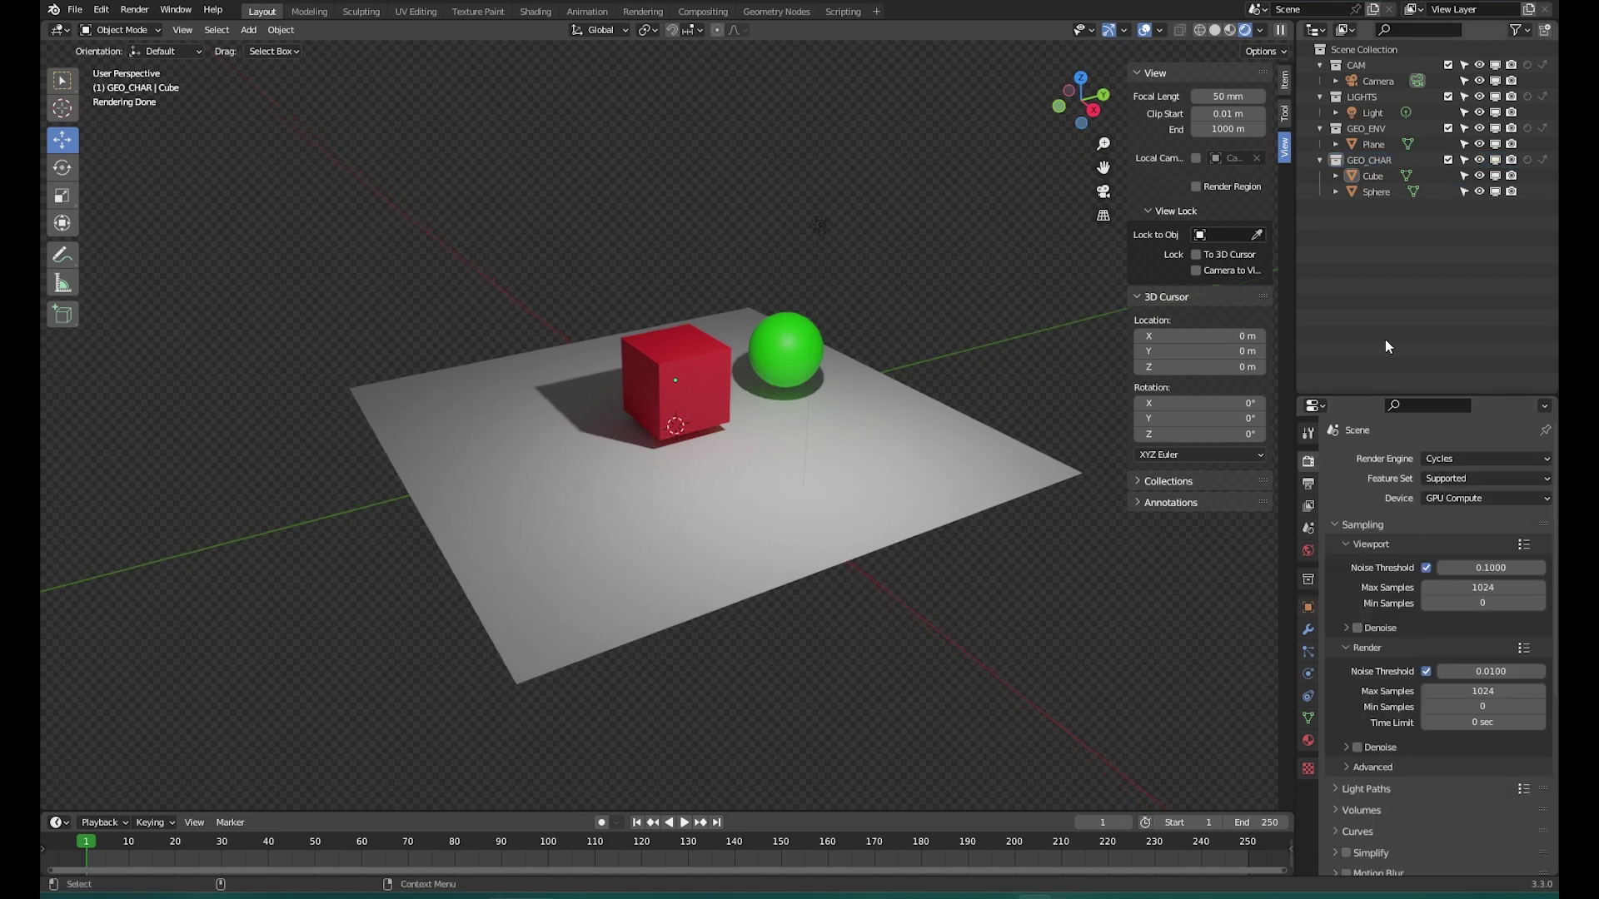